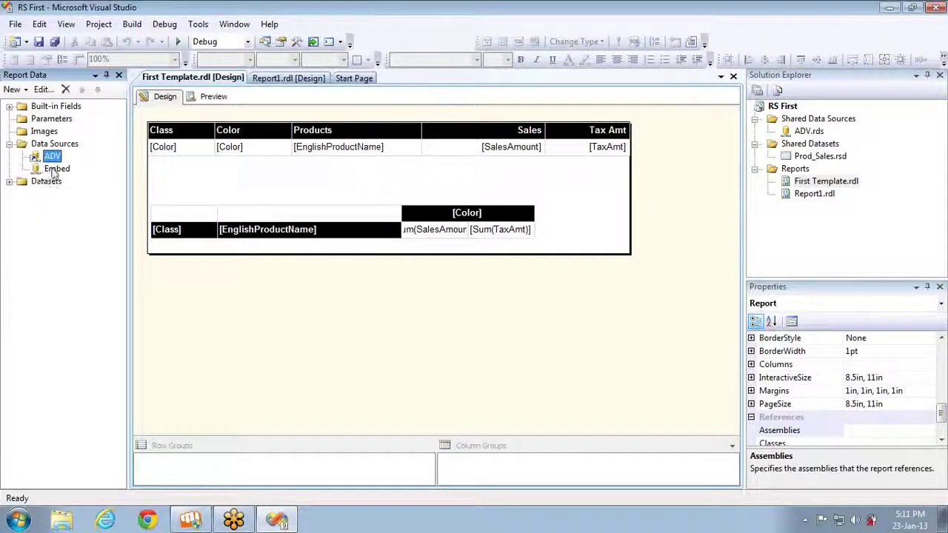
Step: Delete the matrix below the sales table and shrink the report body to about 0.51 in high
left_click(53, 169)
left_click(10, 181)
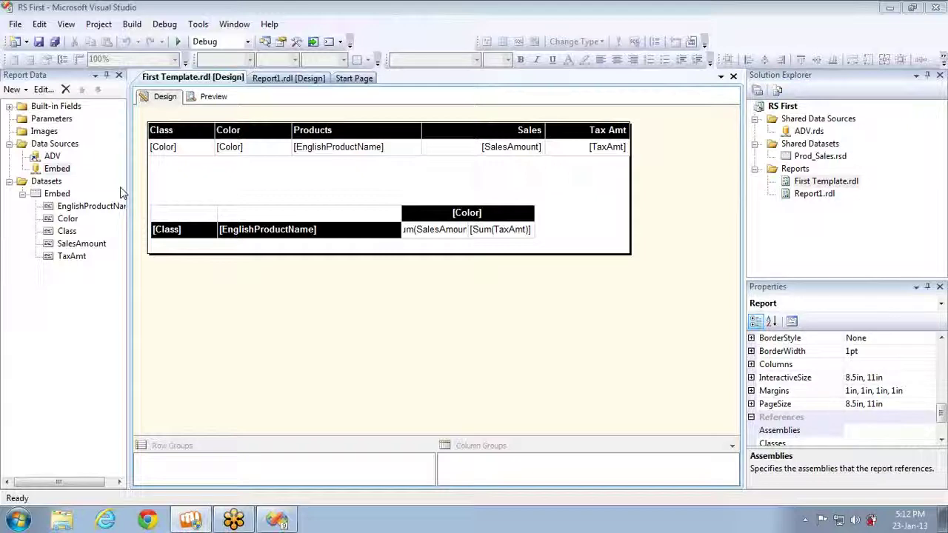
left_click(176, 214)
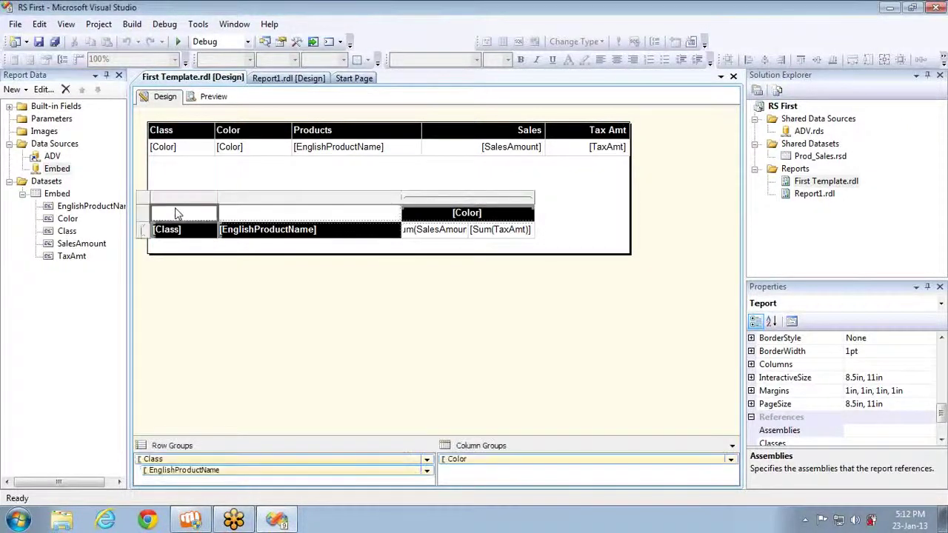
left_click(148, 202)
key("Delete")
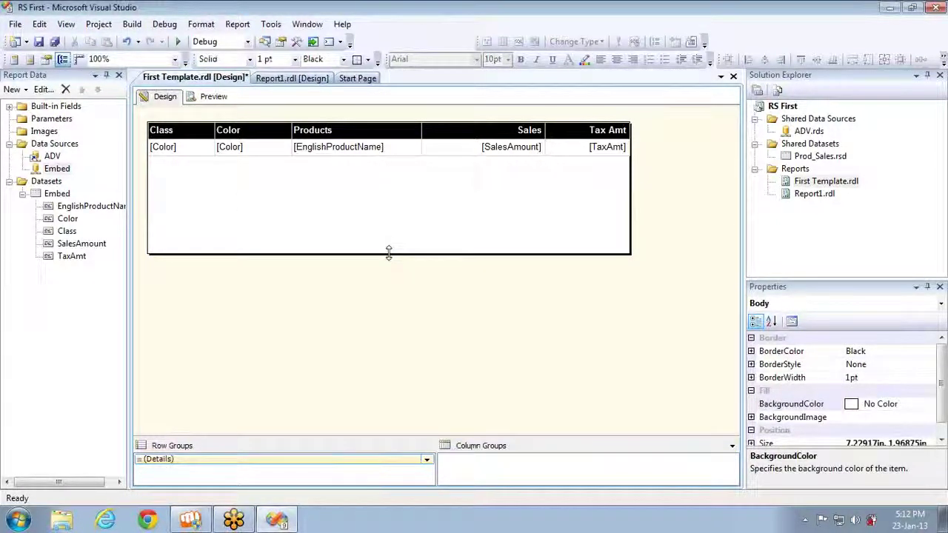
left_click_drag(388, 253, 403, 160)
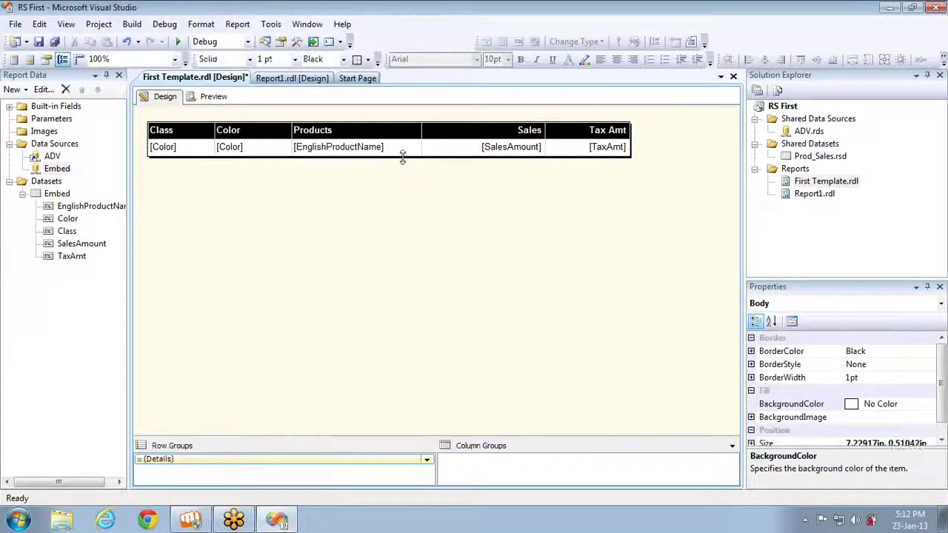
Step: Set the sales table's visibility to Show when the report is initially run
left_click(178, 139)
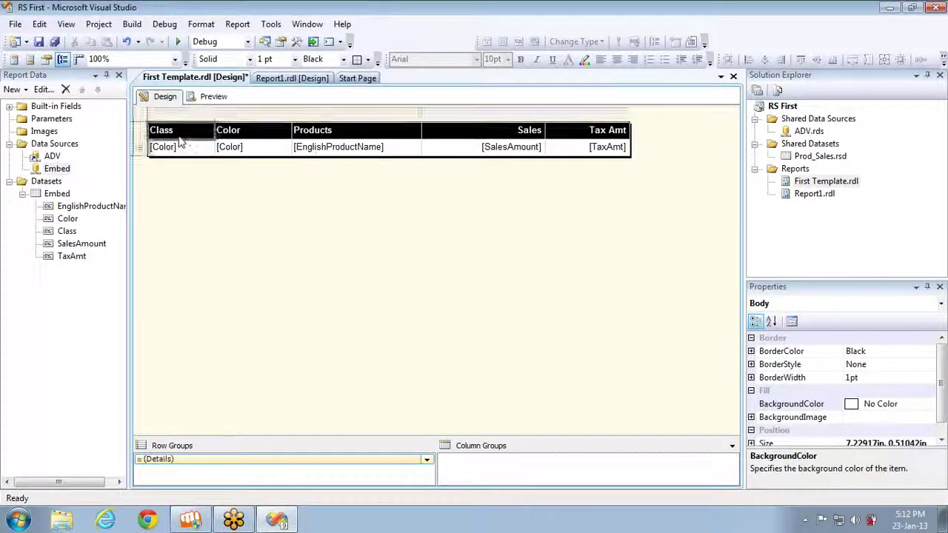
left_click(141, 117)
left_click(169, 134)
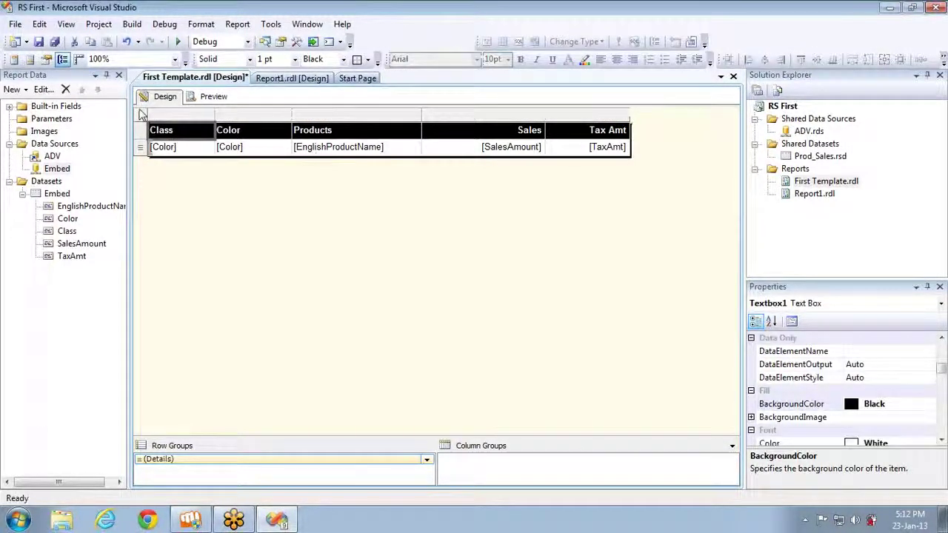
right_click(140, 116)
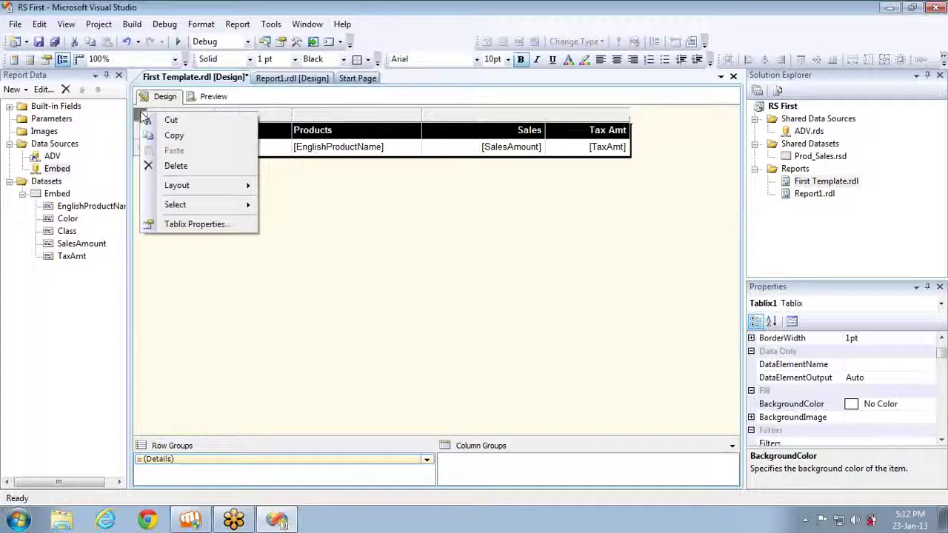
left_click(193, 225)
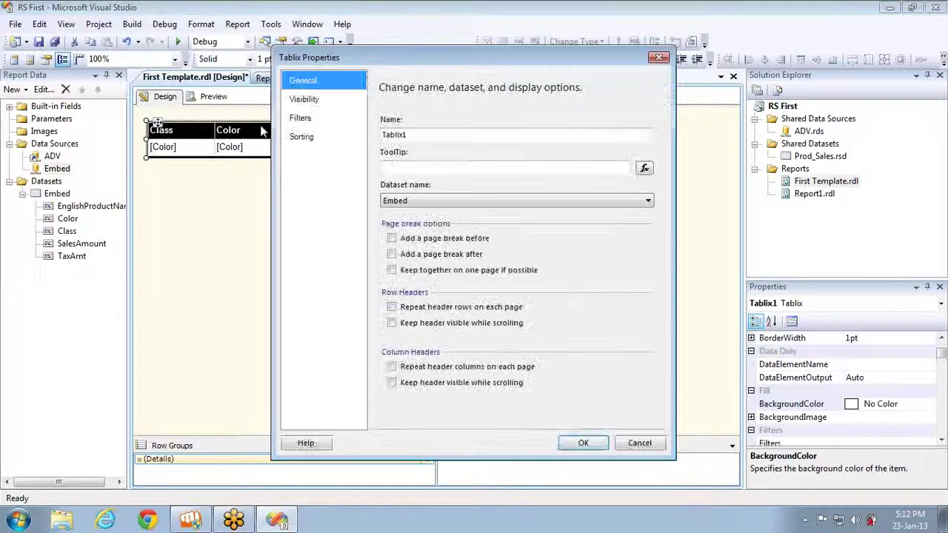
left_click(304, 101)
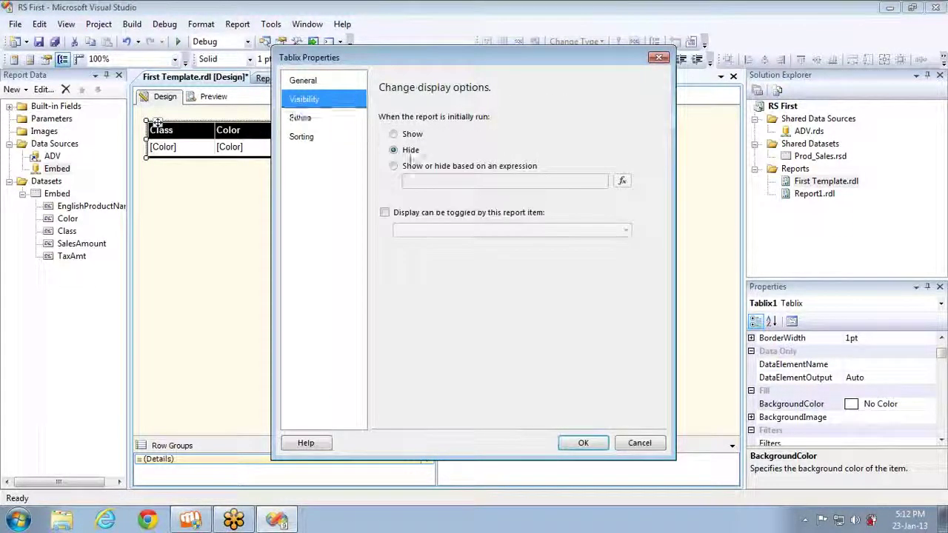
left_click(410, 134)
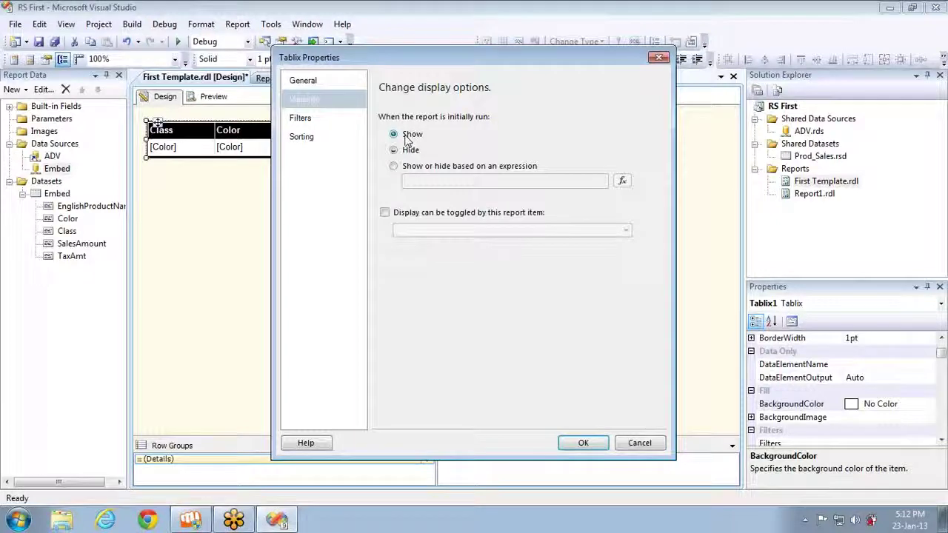
left_click(583, 443)
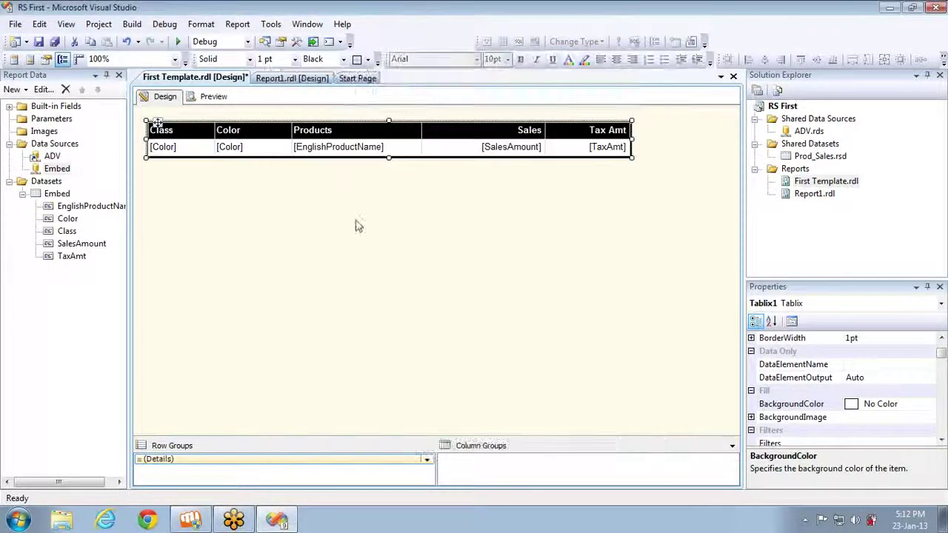
Step: Limit the Embed dataset's query to the top 3000 rows by adding "top 3000" after SELECT
double_click(65, 193)
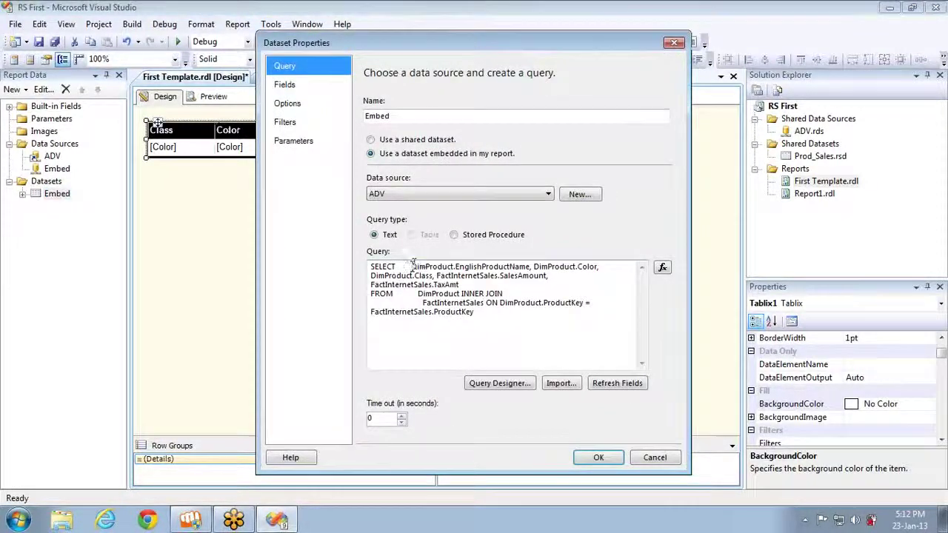
left_click(411, 267)
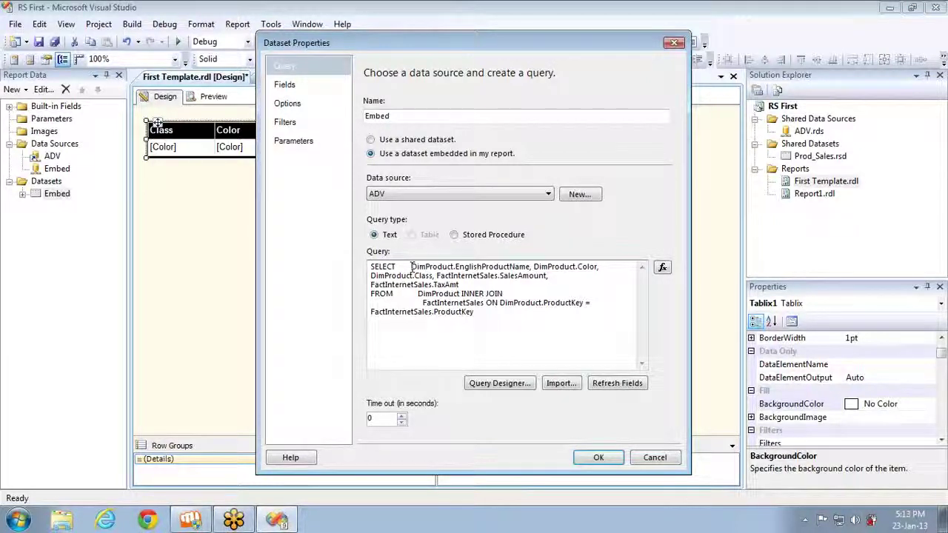
type("top")
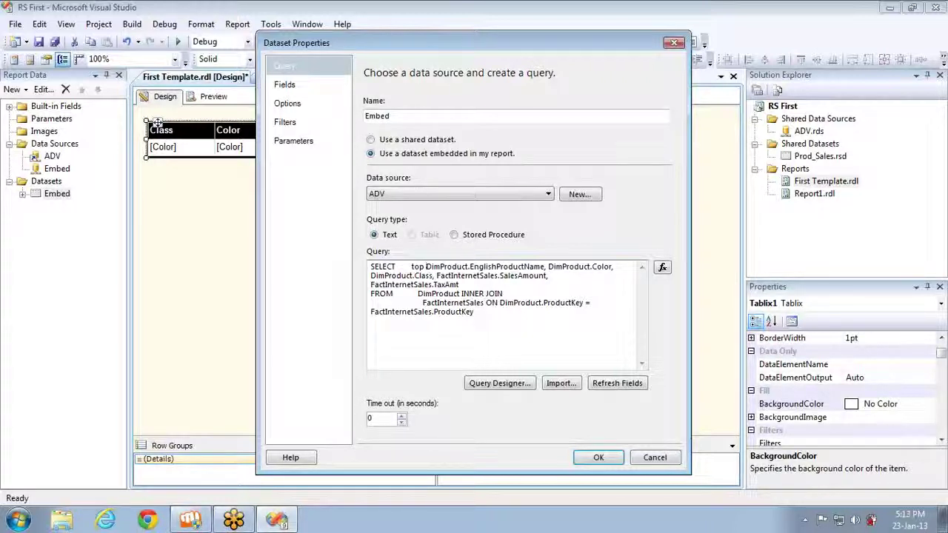
type("3000")
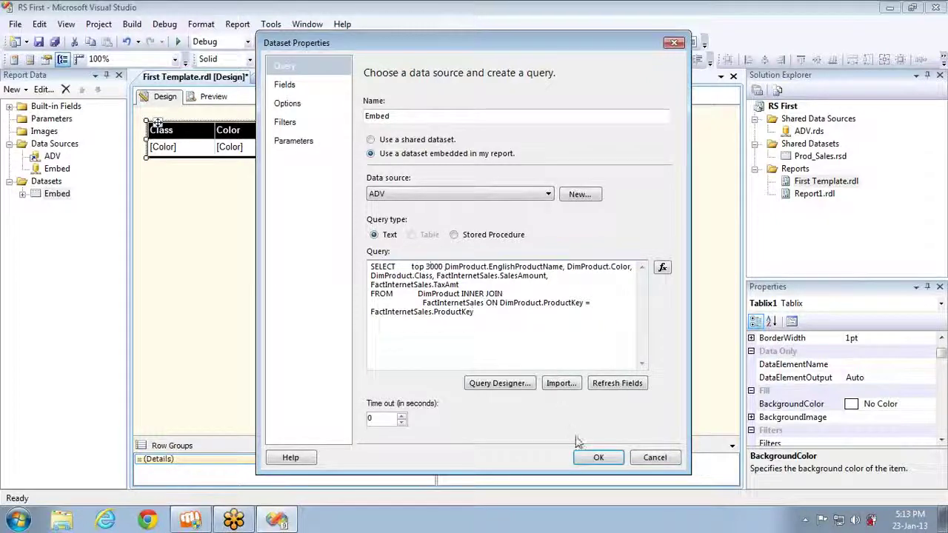
left_click(599, 458)
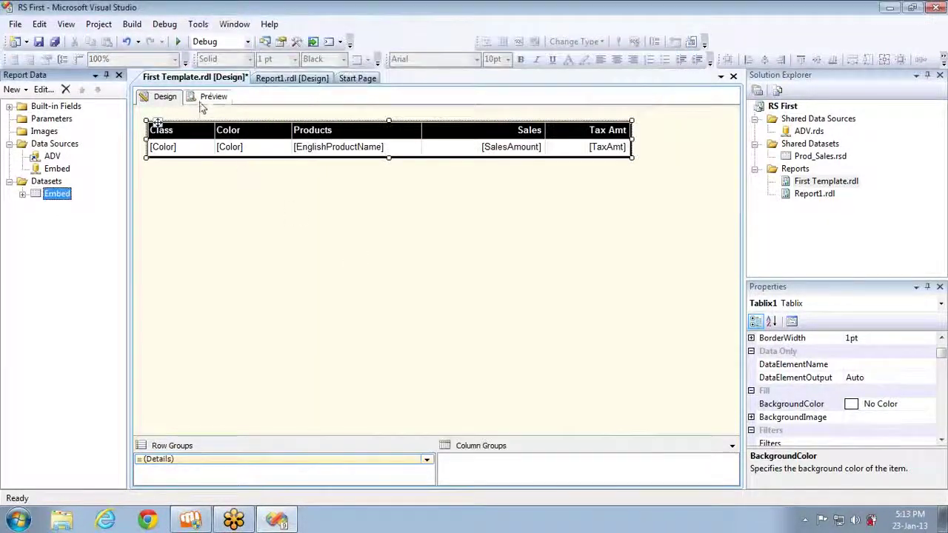
Step: Preview the report, page through it up to the last page, and return to the design view
left_click(212, 97)
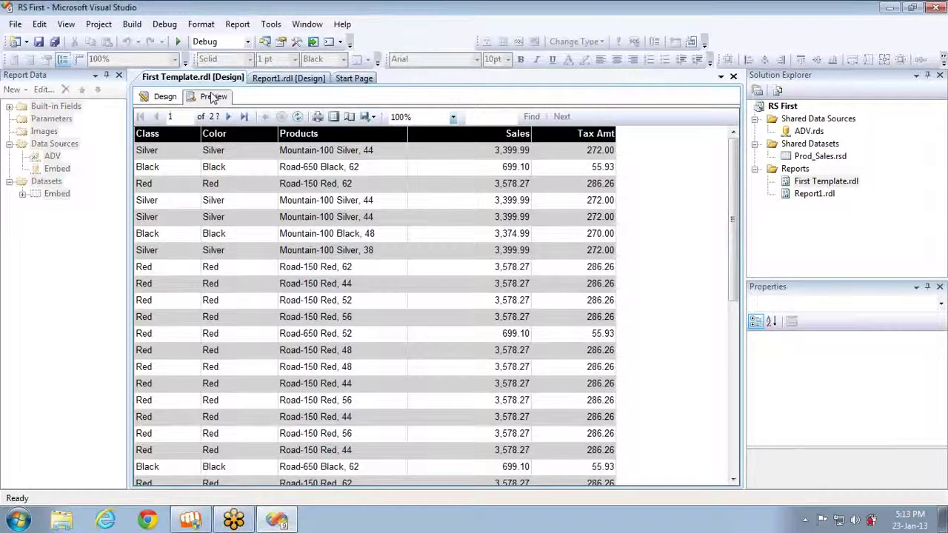
left_click(230, 117)
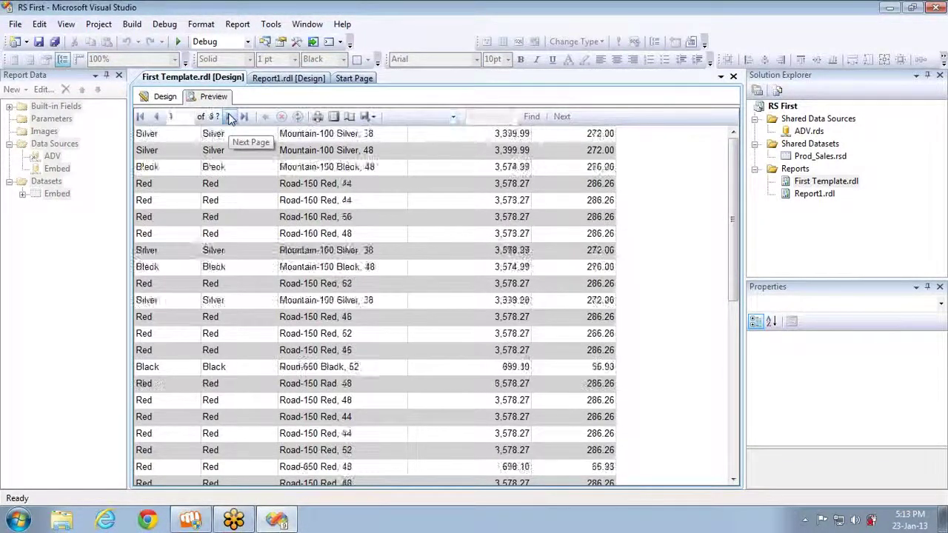
left_click(230, 117)
left_click(230, 117)
left_click(229, 117)
left_click(230, 117)
left_click(230, 117)
left_click(229, 118)
left_click(230, 117)
left_click(230, 117)
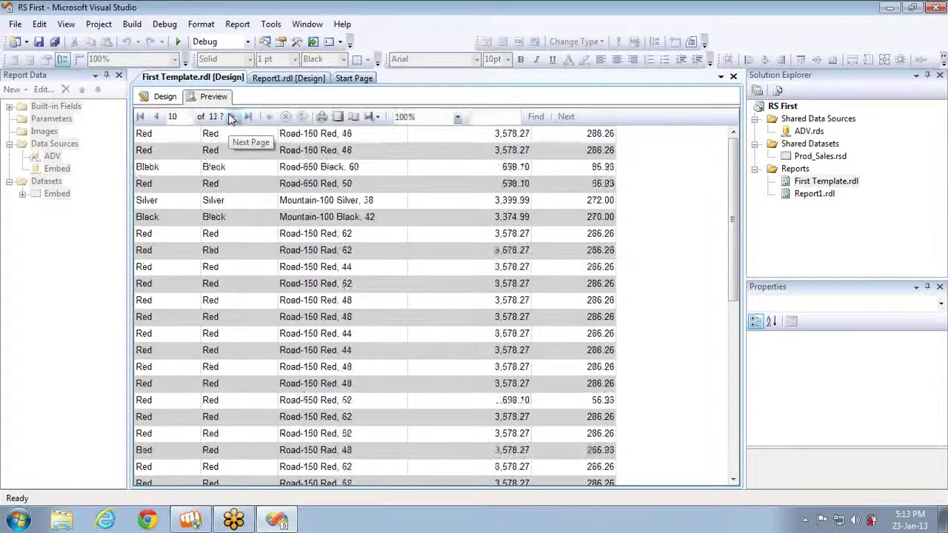
left_click(229, 117)
left_click(229, 117)
left_click(230, 117)
left_click(230, 117)
left_click(230, 117)
double_click(230, 117)
left_click(230, 117)
left_click(230, 117)
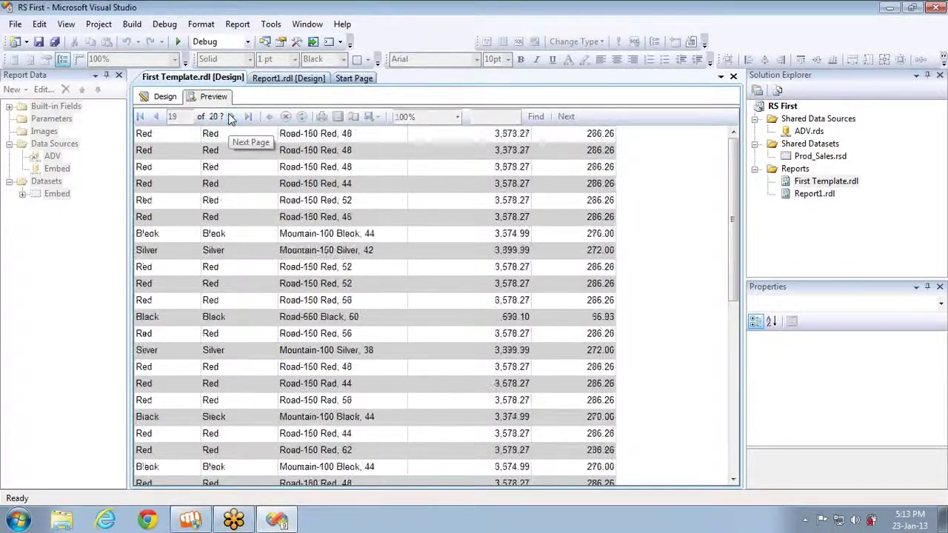
left_click(230, 117)
left_click(230, 117)
left_click(230, 117)
left_click(230, 117)
left_click(230, 117)
left_click(230, 117)
left_click(230, 117)
left_click(230, 117)
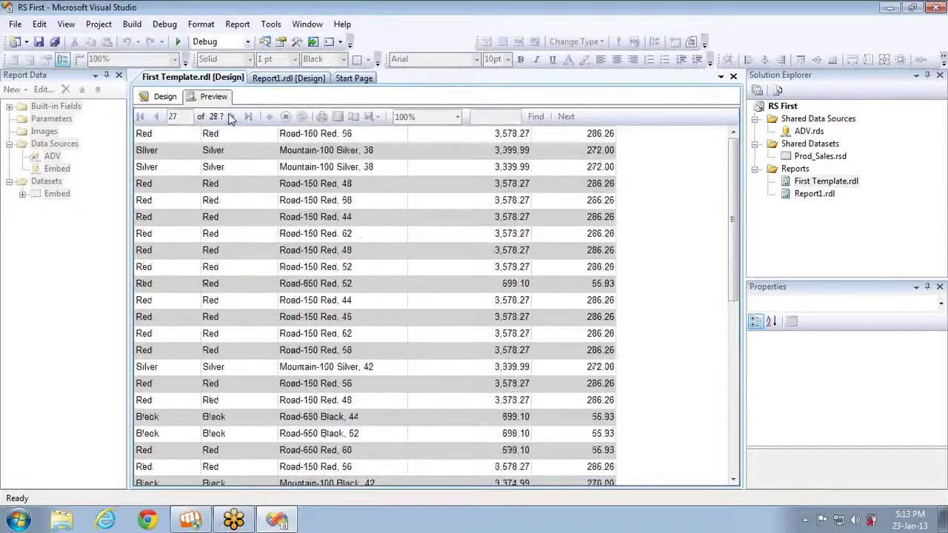
left_click(230, 117)
left_click(230, 117)
left_click(230, 117)
left_click(231, 117)
left_click(230, 117)
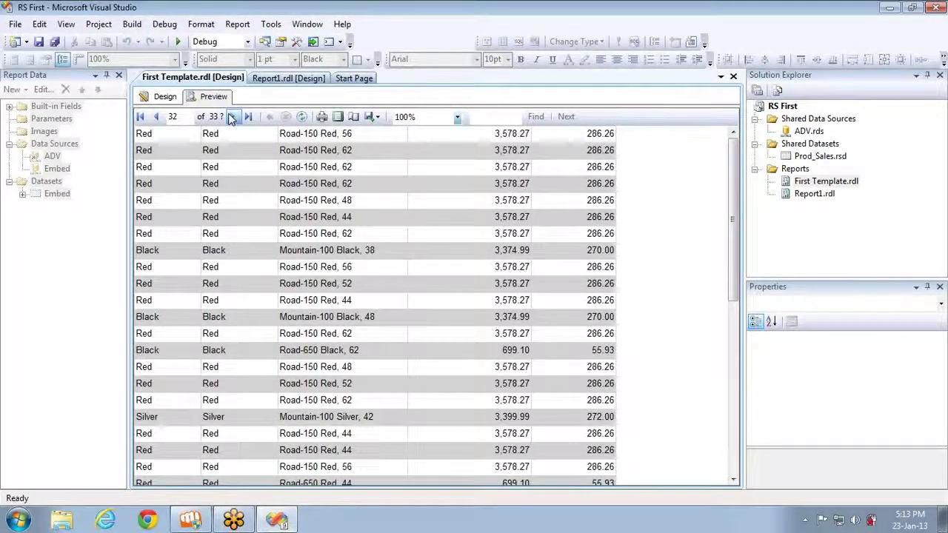
left_click(231, 117)
left_click(230, 117)
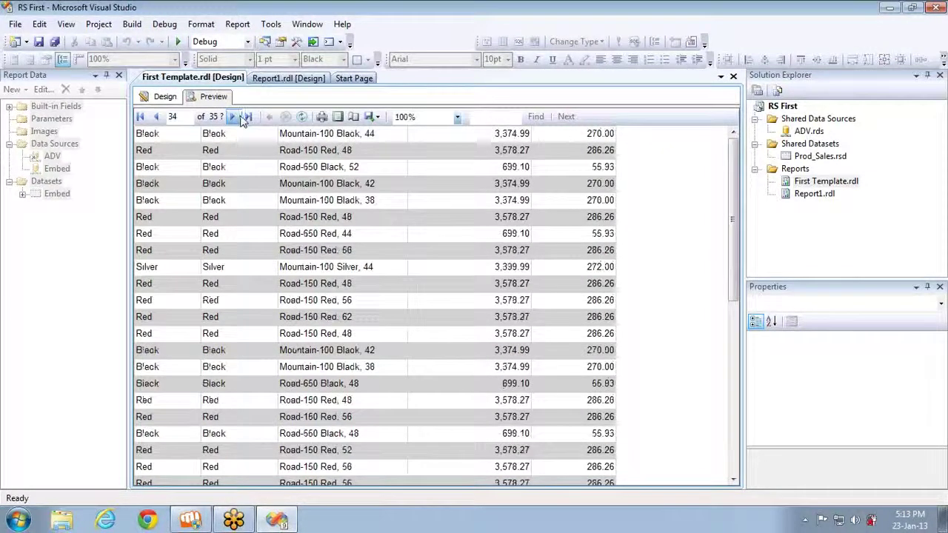
left_click(249, 122)
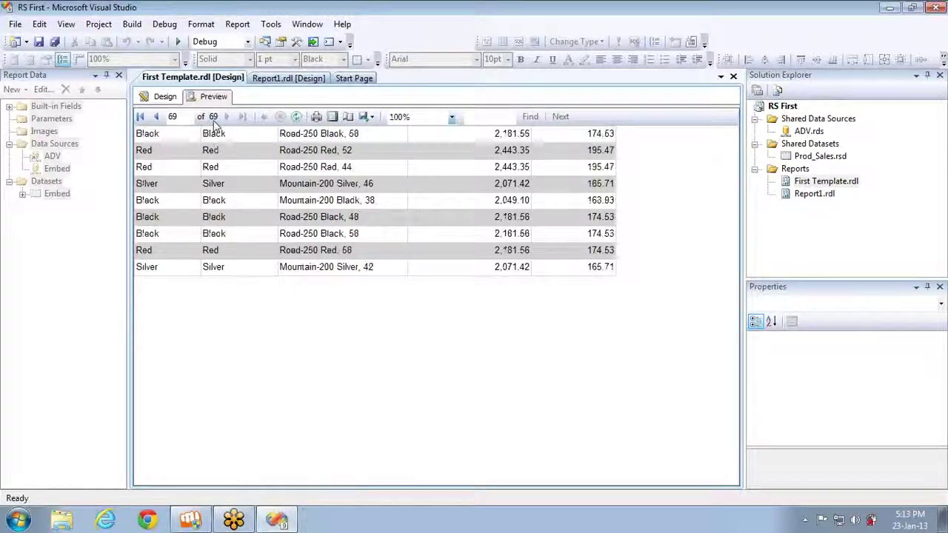
left_click(166, 97)
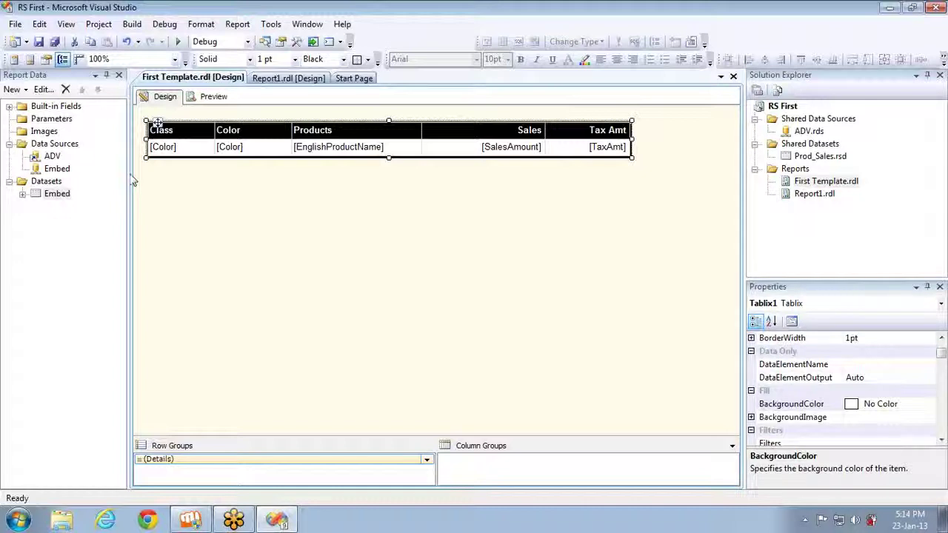
left_click(32, 521)
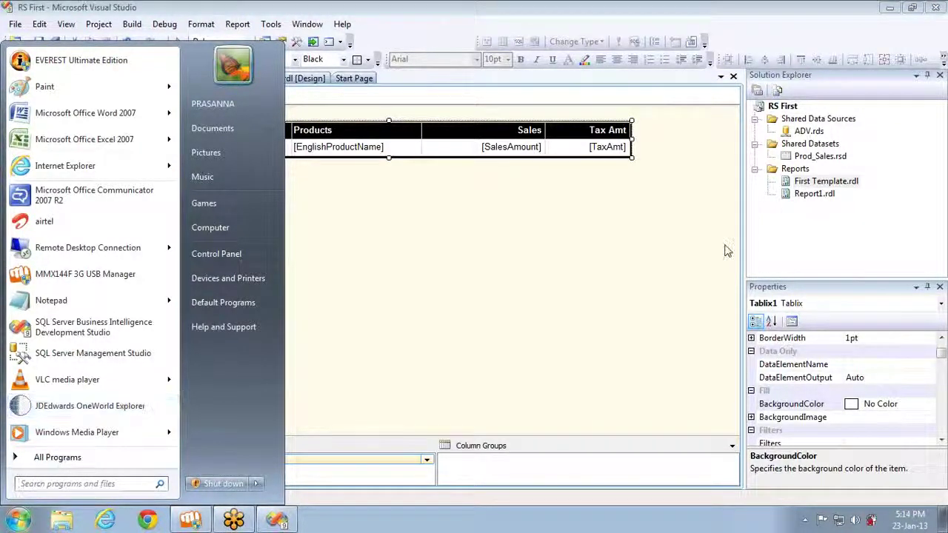
key("Escape")
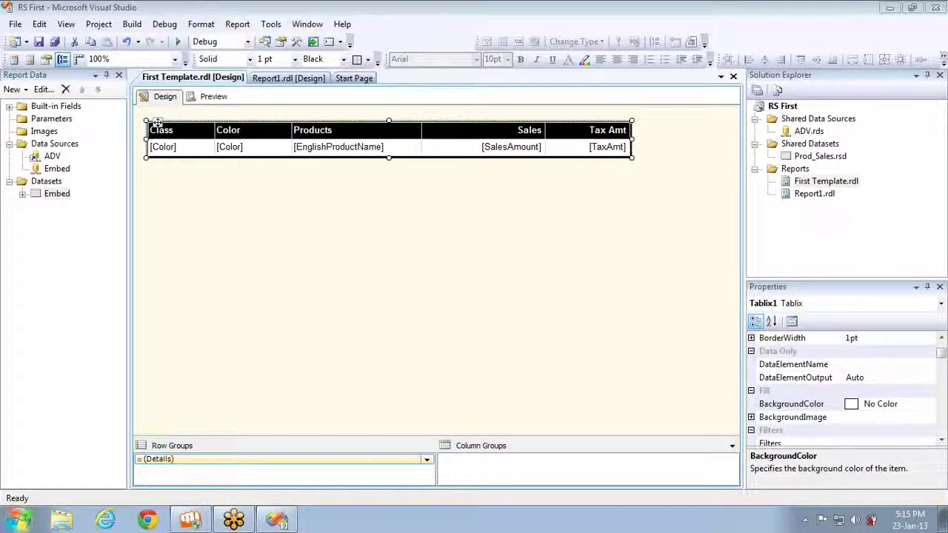
Step: Check the first page of the report in preview again and go back to its design
left_click(63, 197)
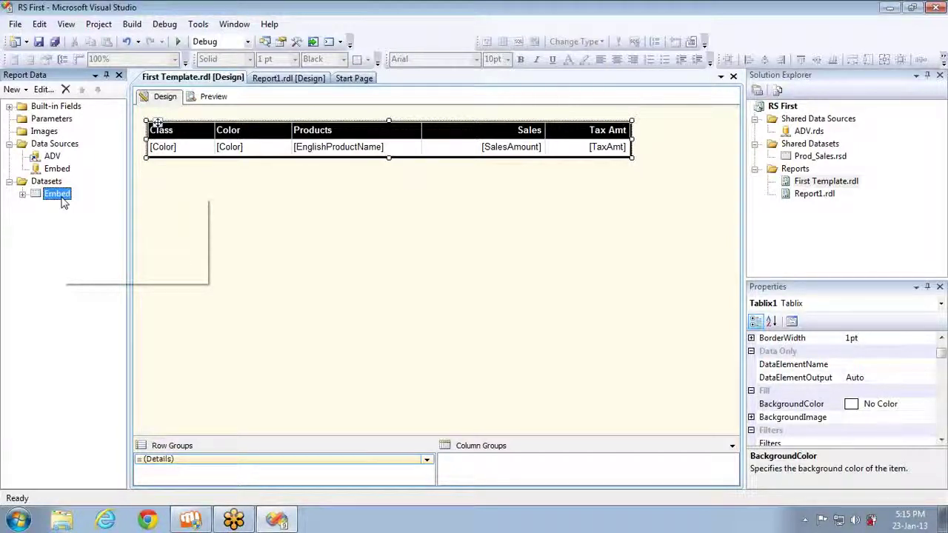
right_click(64, 203)
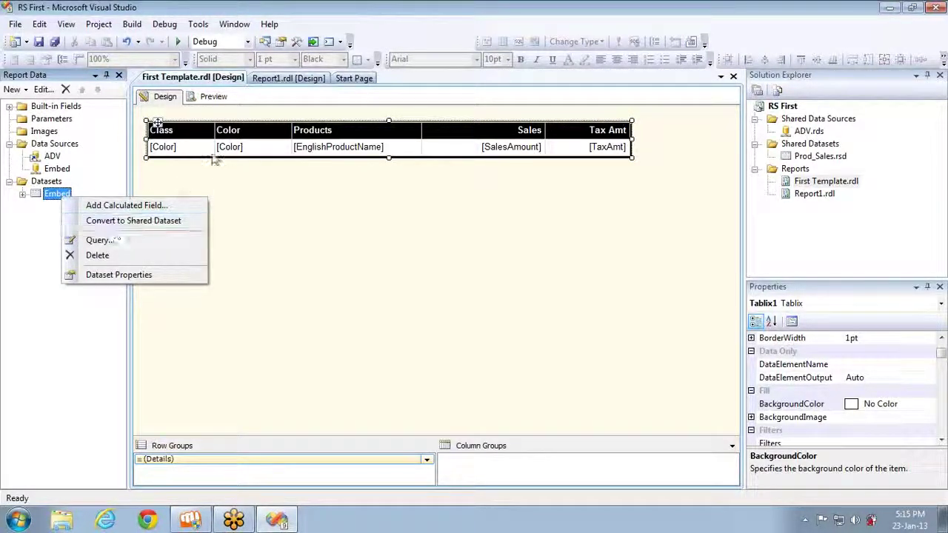
left_click(213, 96)
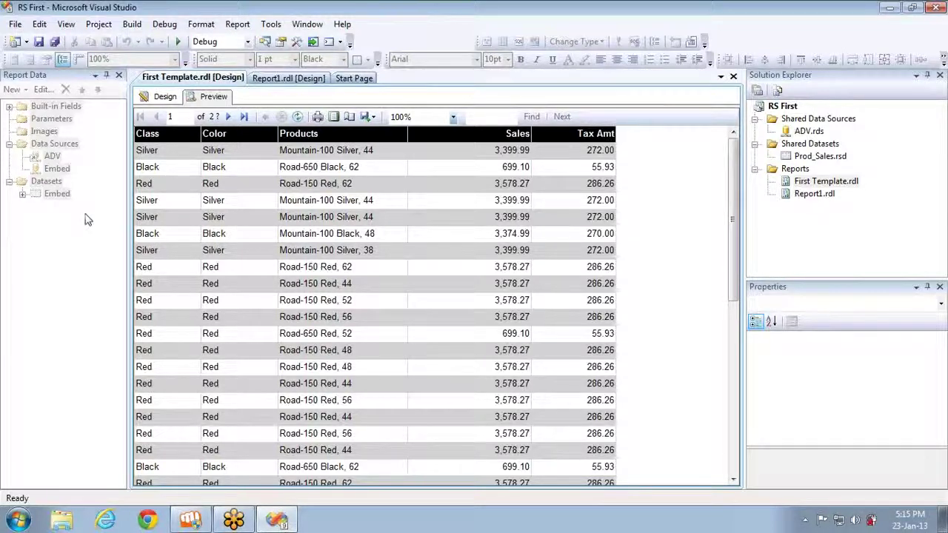
left_click(163, 96)
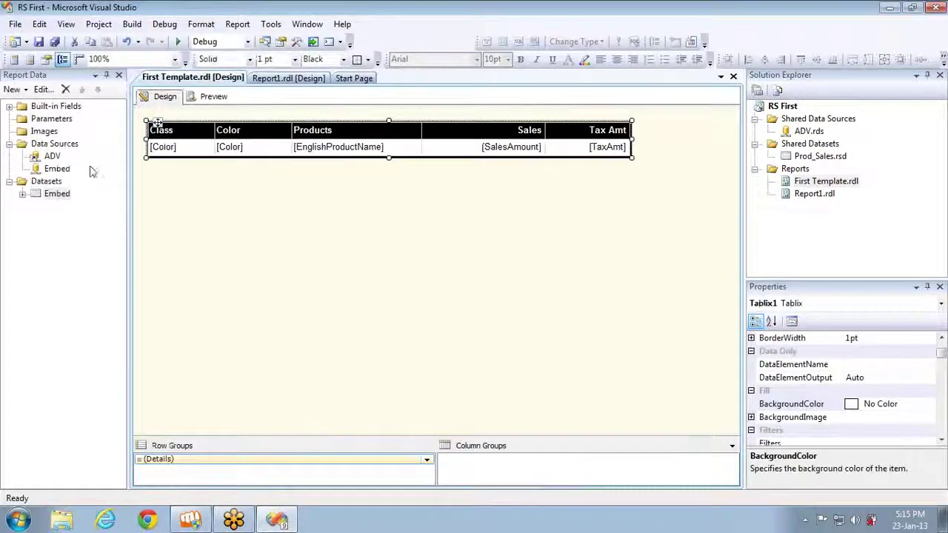
Step: Add a filter to the Embed dataset that keeps only rows where [Color] = Black
right_click(57, 194)
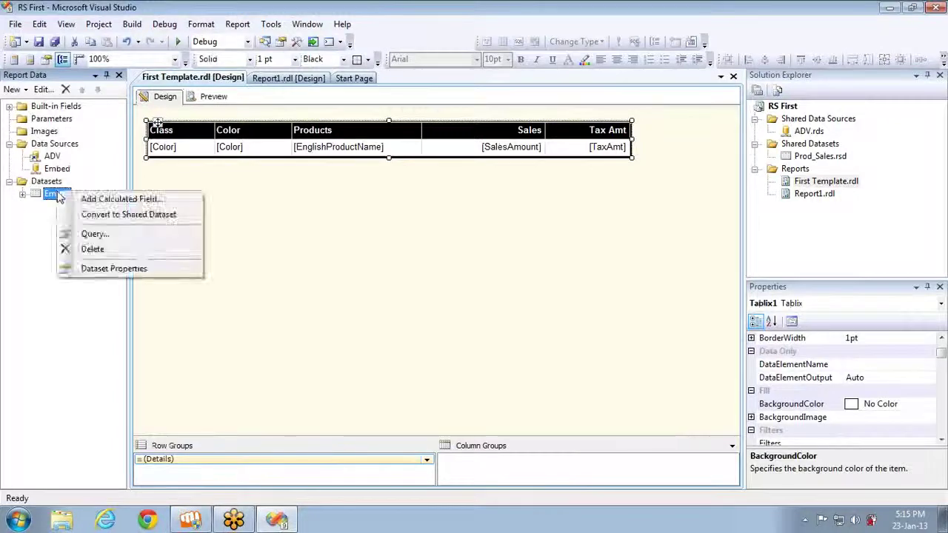
left_click(111, 269)
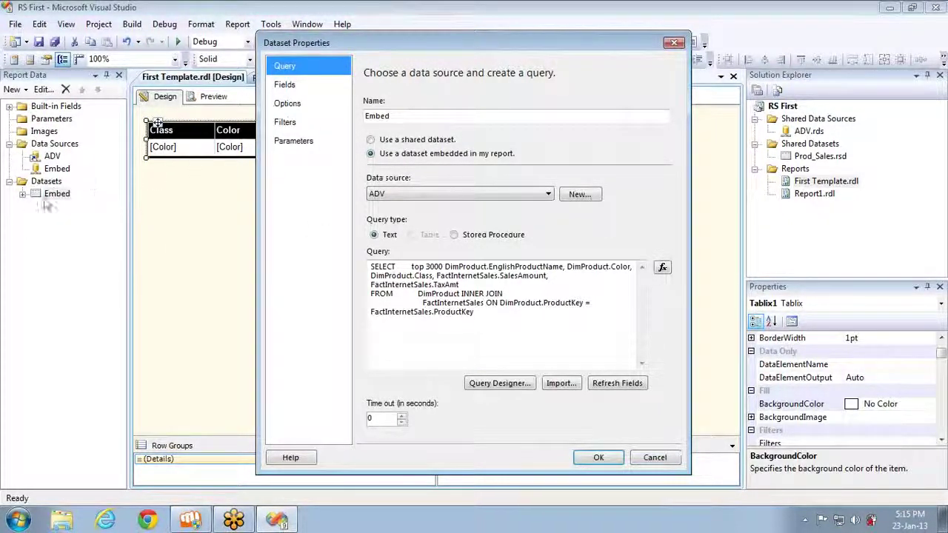
left_click(289, 125)
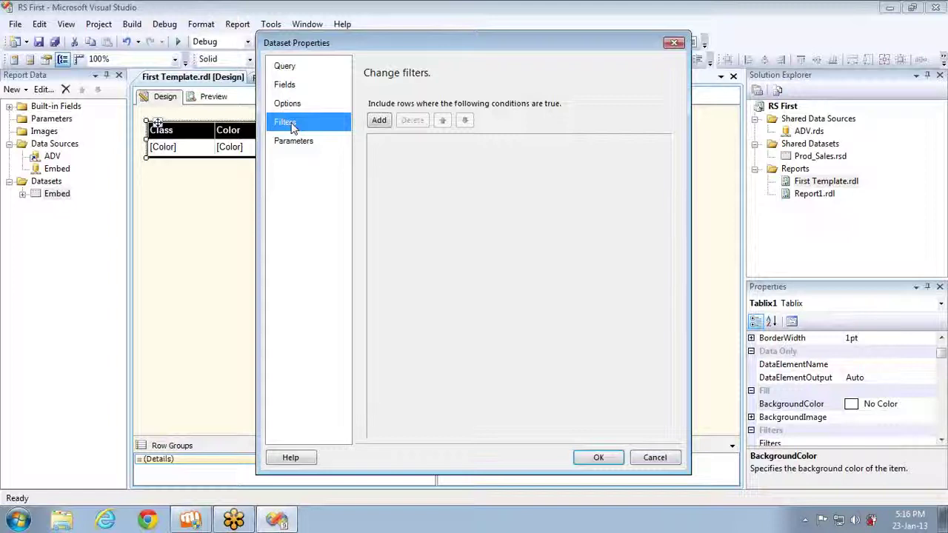
left_click(379, 121)
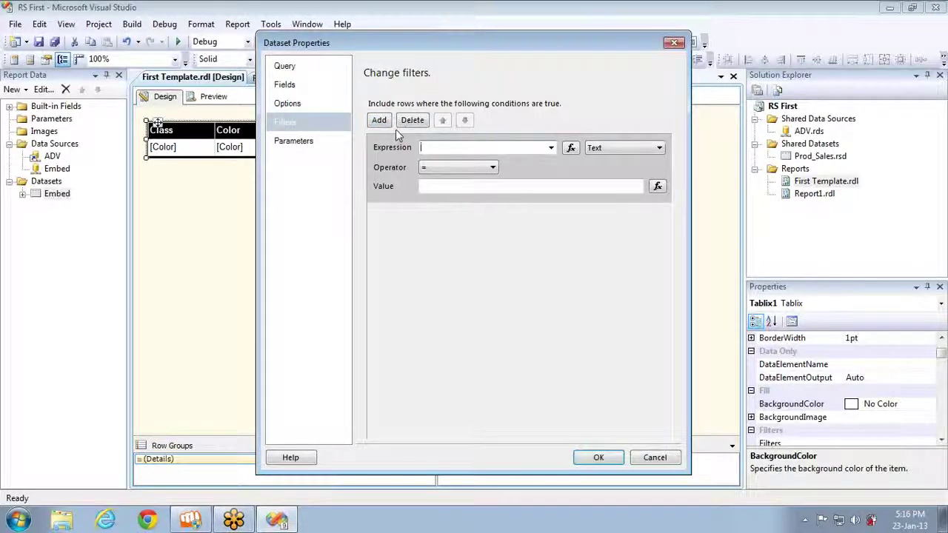
left_click(550, 148)
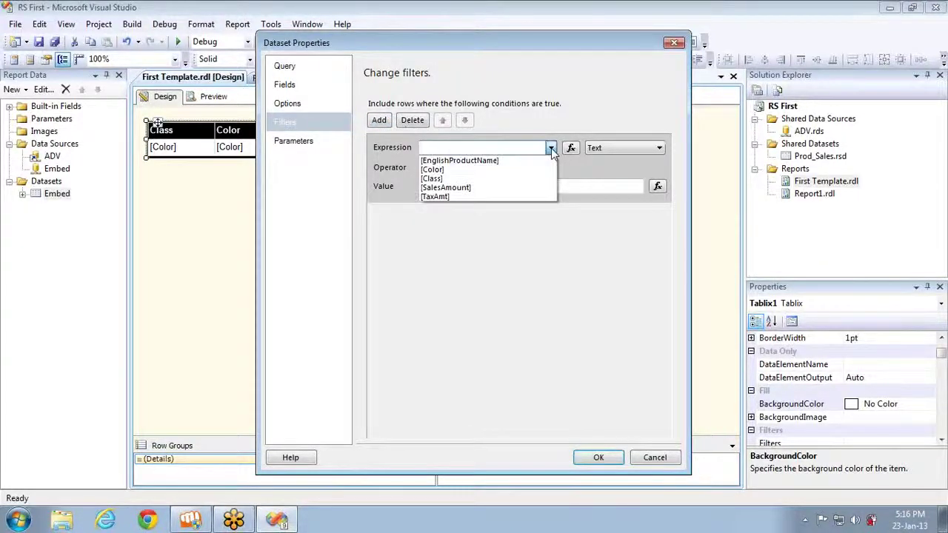
left_click(441, 169)
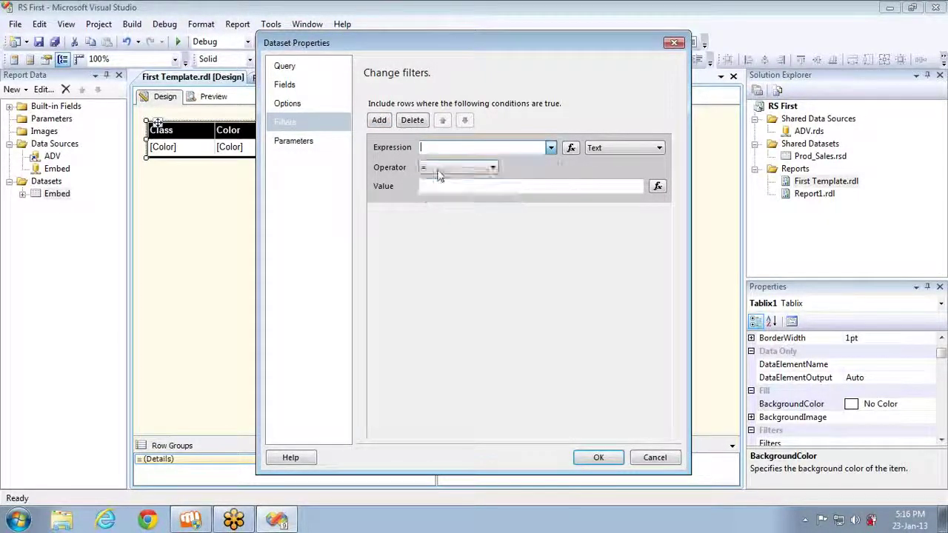
left_click(475, 185)
type("Black")
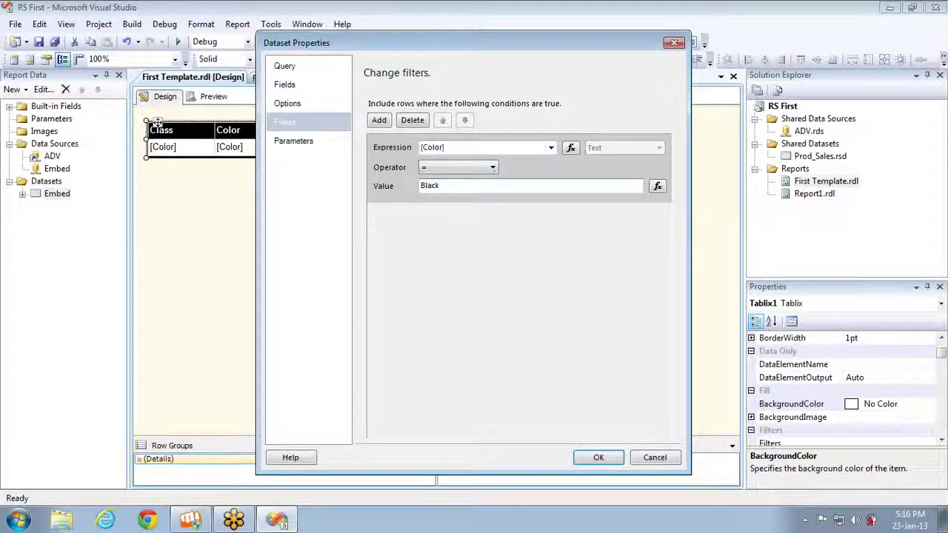
left_click(597, 458)
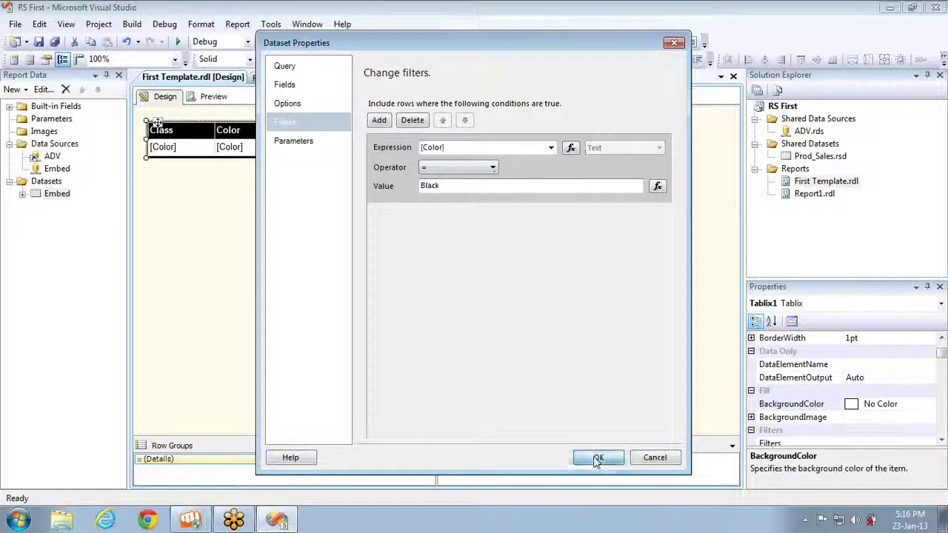
Step: Preview the filtered report, page through to the last page and back a few pages, and return to the design view
left_click(213, 98)
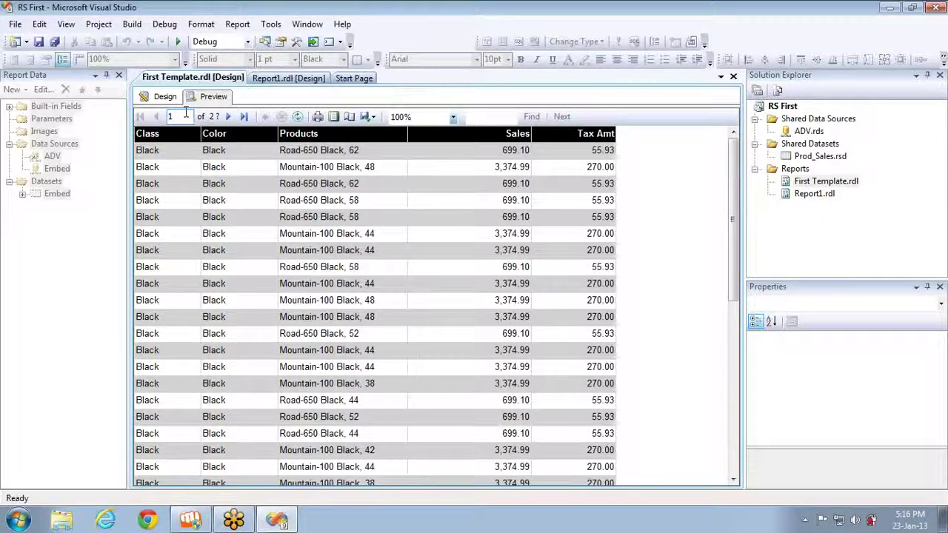
left_click(229, 117)
left_click(229, 117)
left_click(227, 119)
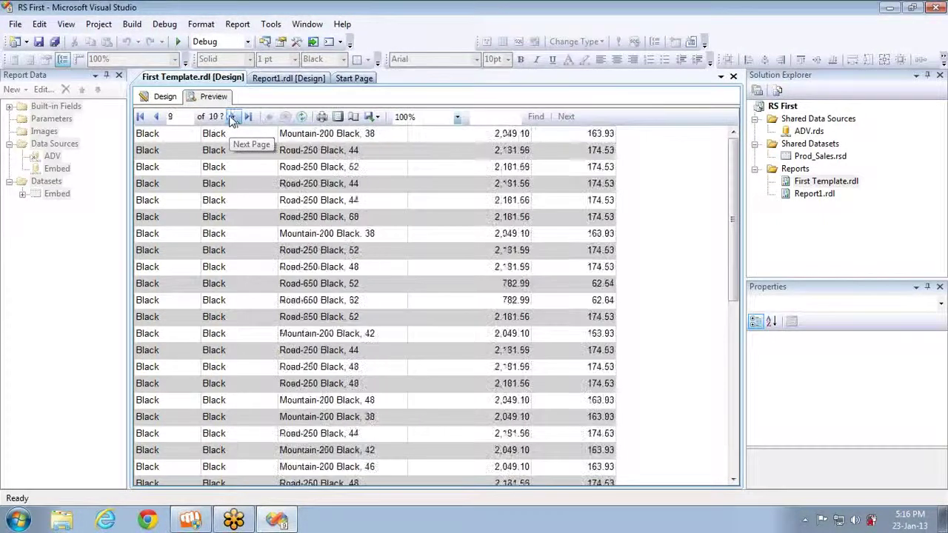
left_click(249, 119)
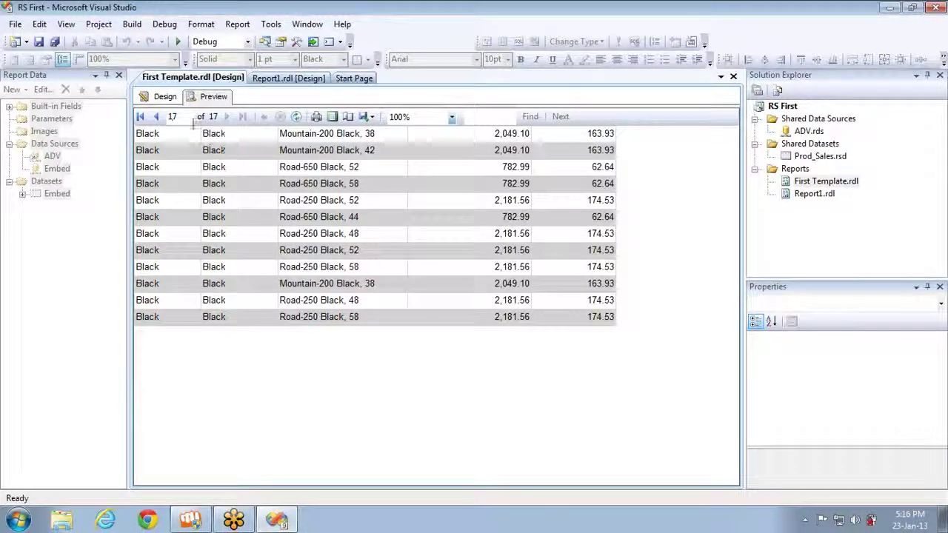
left_click(157, 117)
left_click(157, 117)
left_click(157, 117)
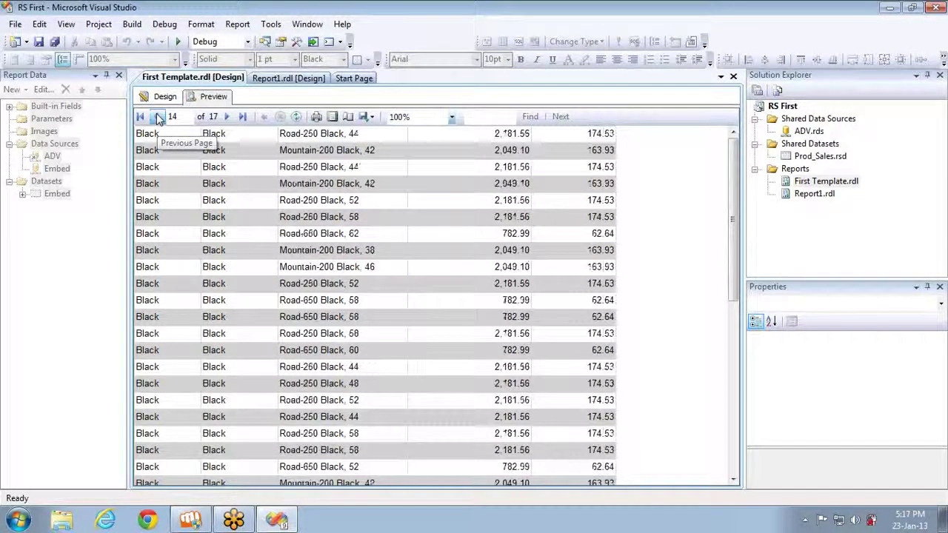
left_click(159, 98)
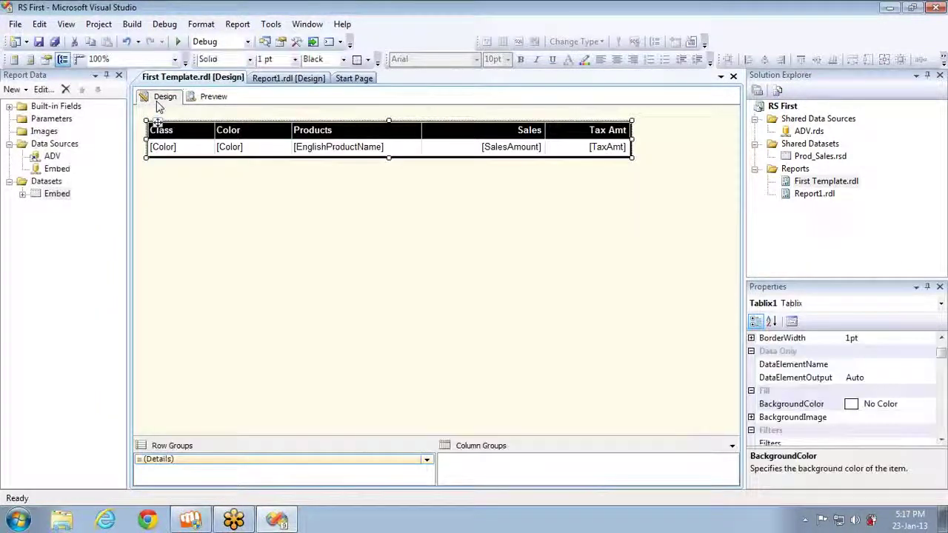
Step: Change the detail cell under the Class header to the Class field and check the report in preview
left_click(207, 97)
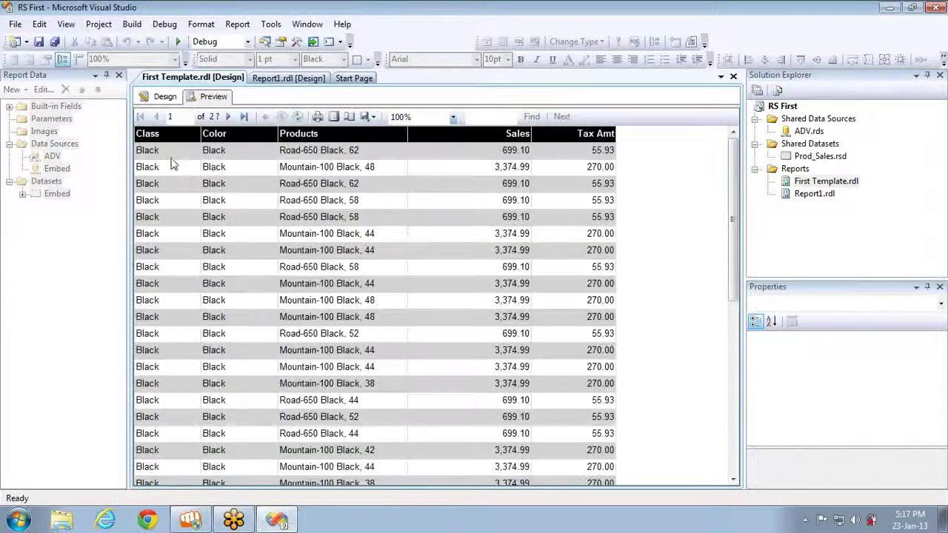
left_click(162, 96)
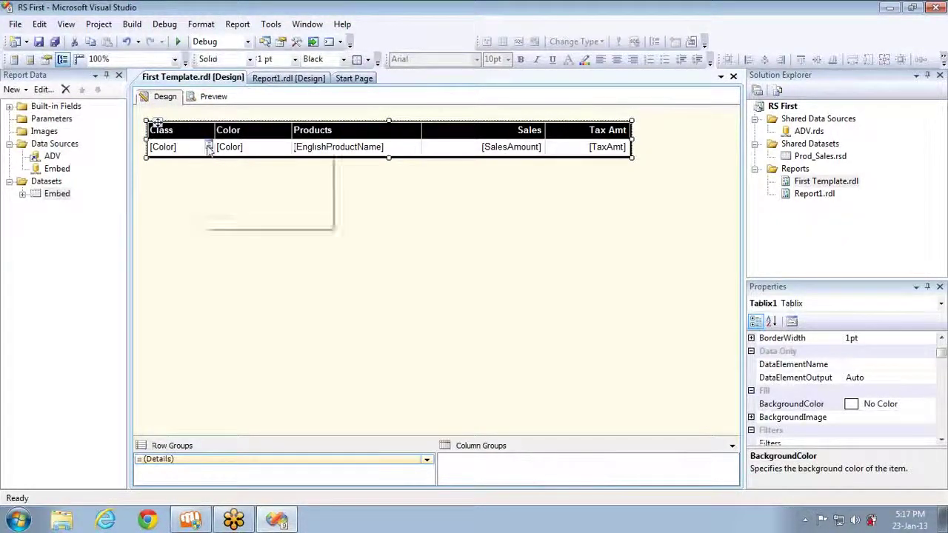
left_click(210, 148)
left_click(237, 188)
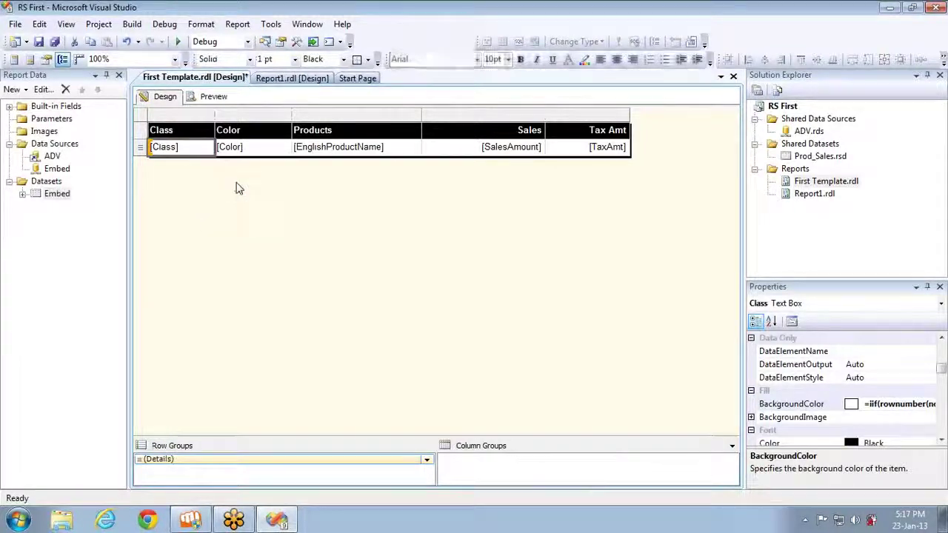
left_click(213, 97)
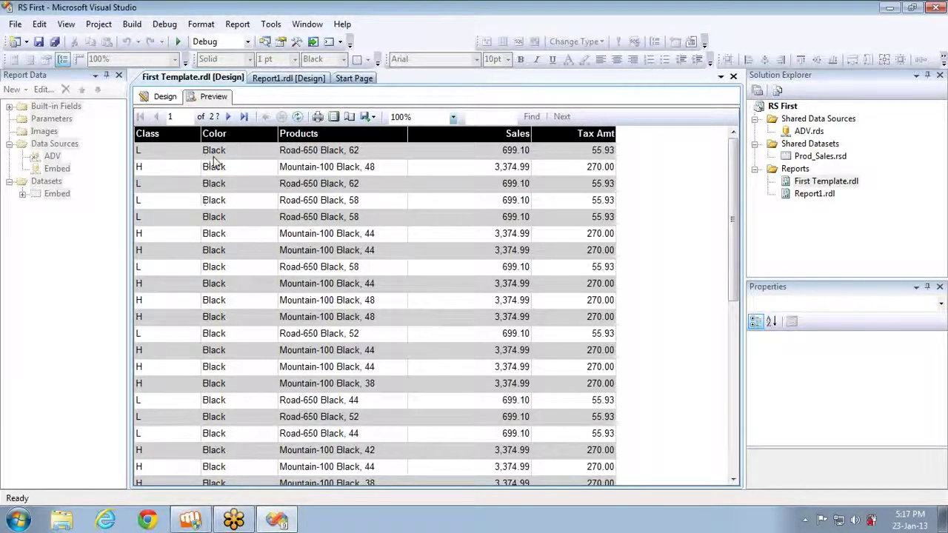
left_click(161, 99)
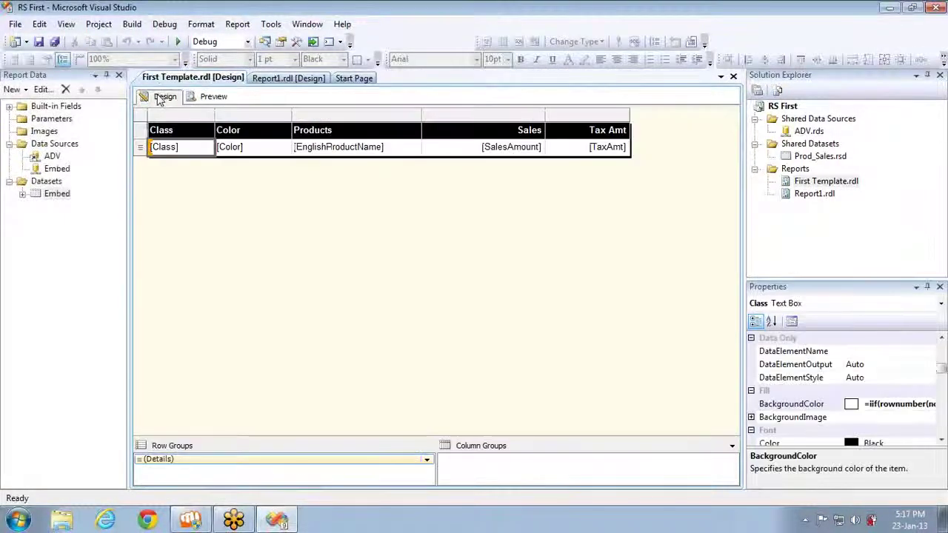
Step: Add a second filter to the Embed dataset for [Class] = L, keeping the color filter
right_click(54, 194)
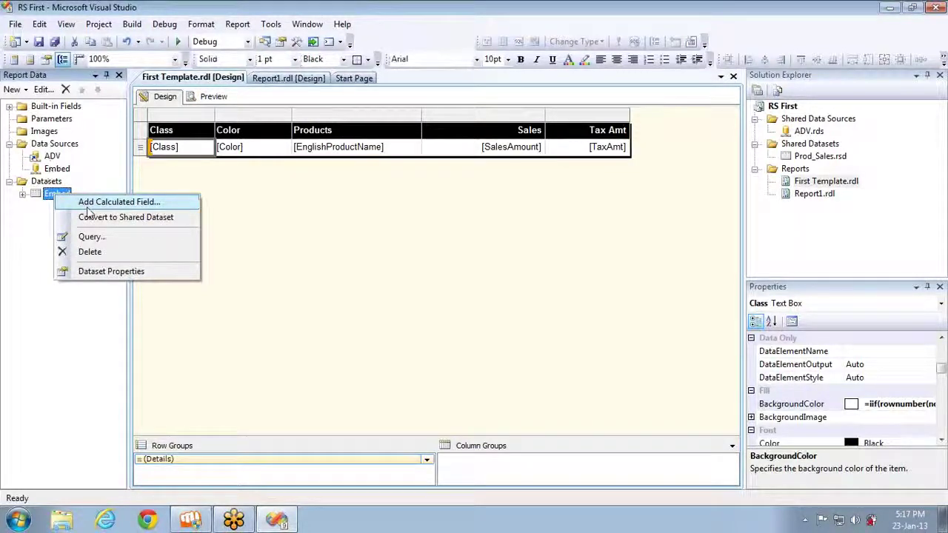
left_click(100, 271)
left_click(289, 126)
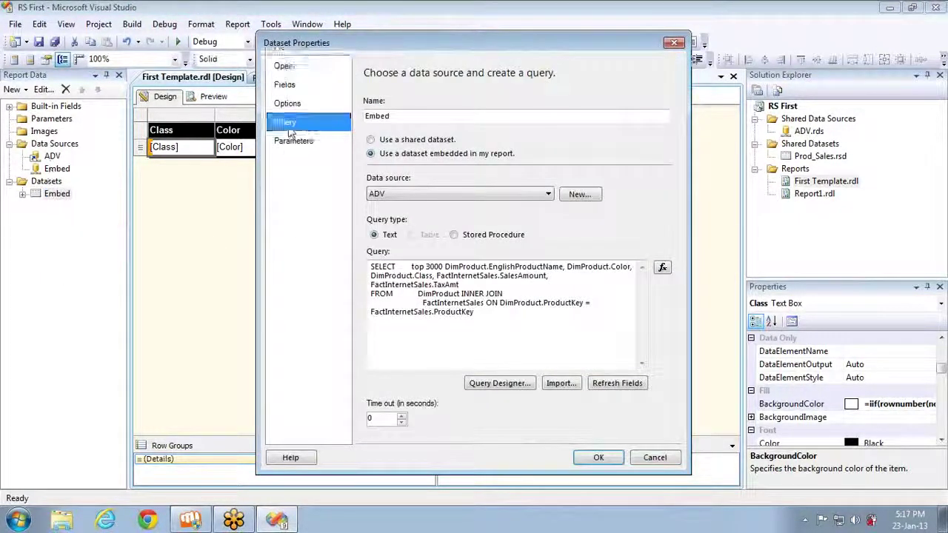
left_click(380, 123)
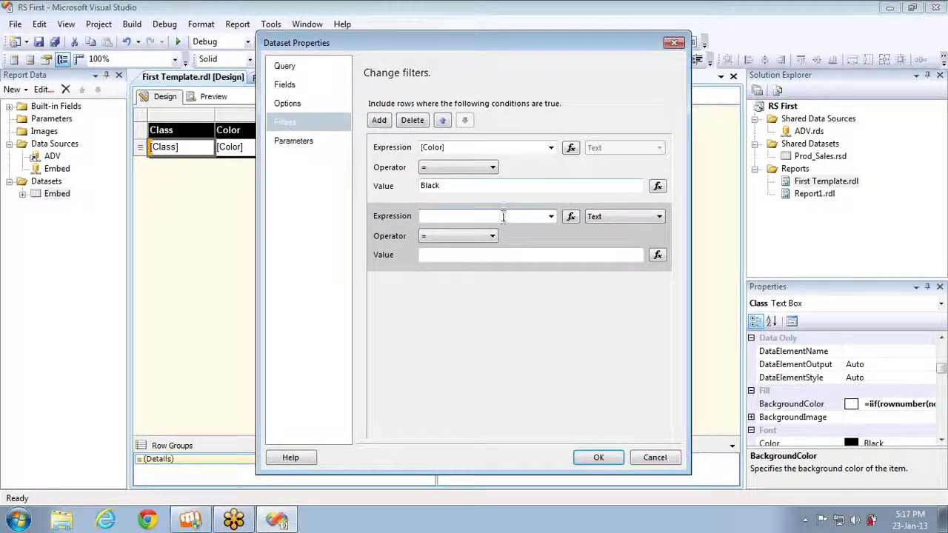
left_click(552, 217)
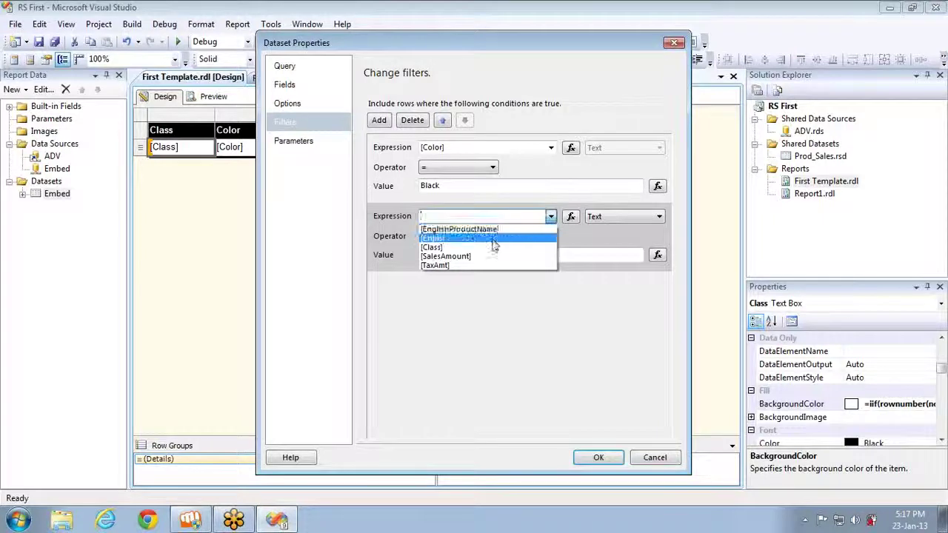
left_click(494, 247)
left_click(484, 254)
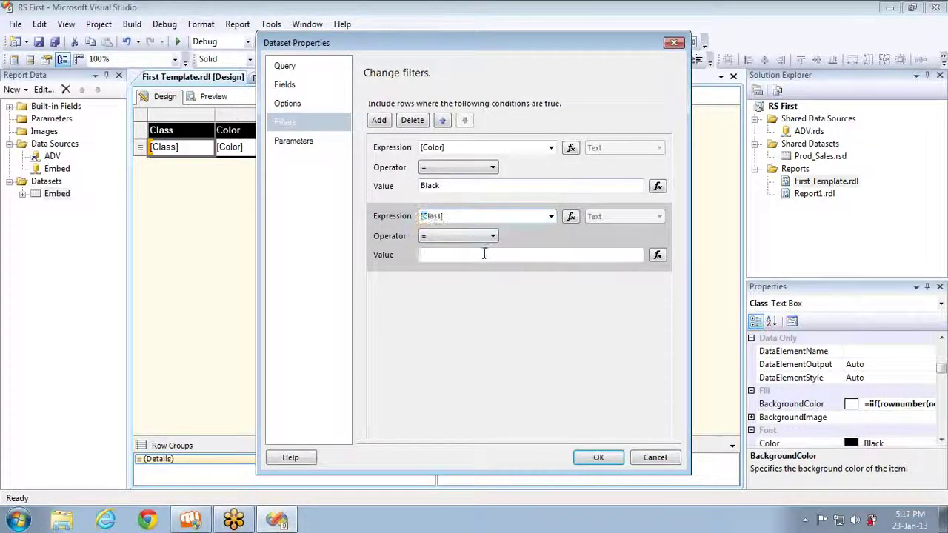
type("L")
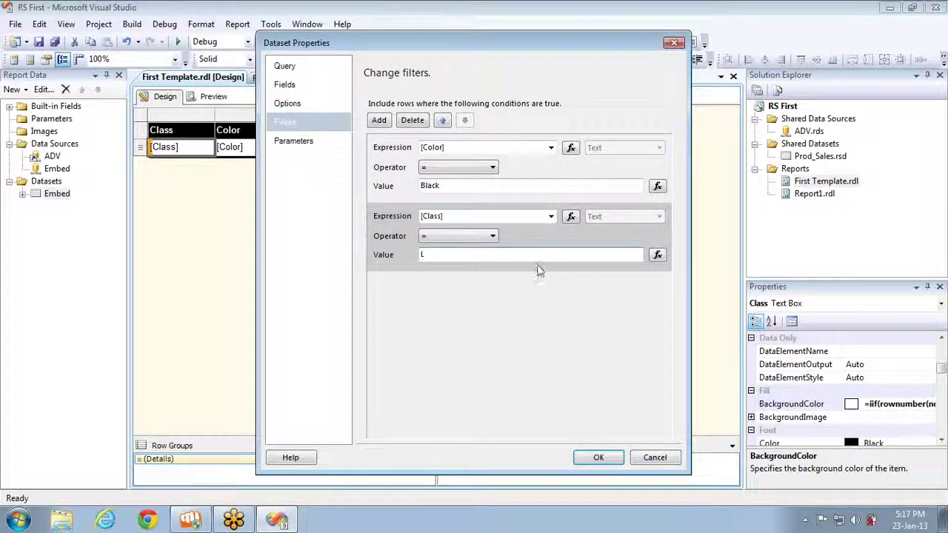
left_click(600, 457)
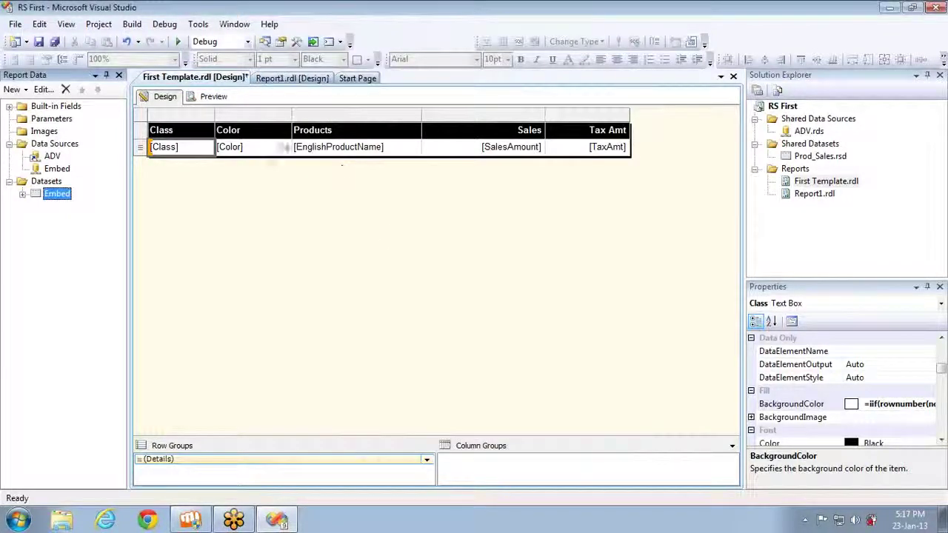
Step: Preview the report with both filters and reopen the Embed dataset's filters to inspect the Class condition's value
left_click(214, 96)
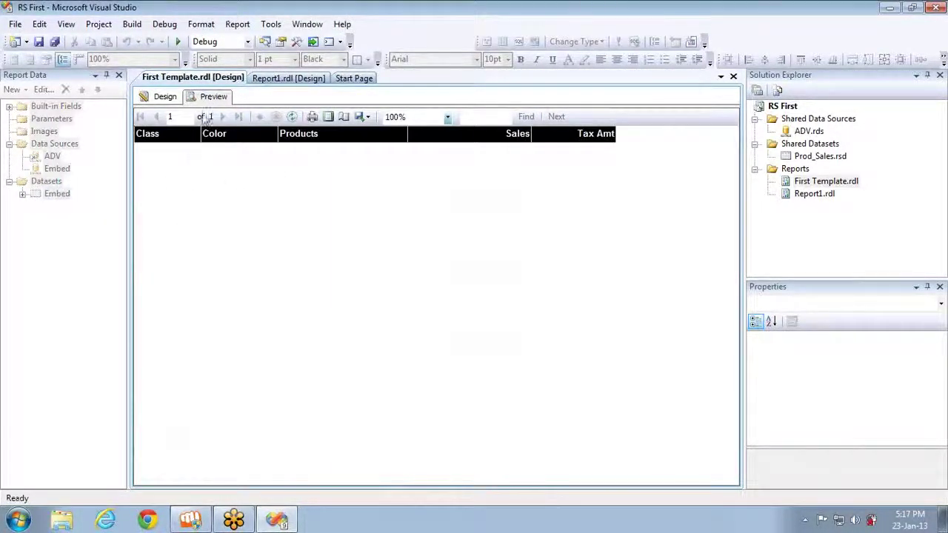
left_click(163, 97)
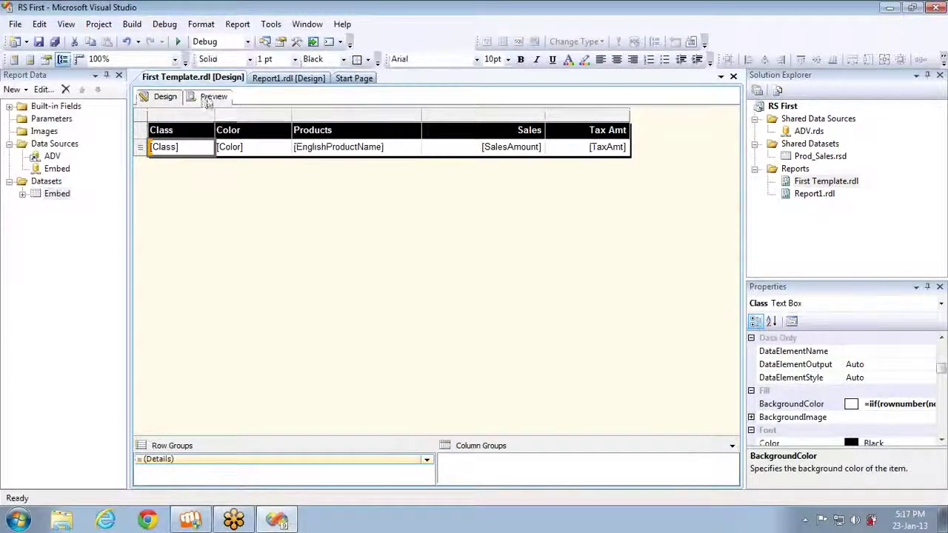
right_click(53, 194)
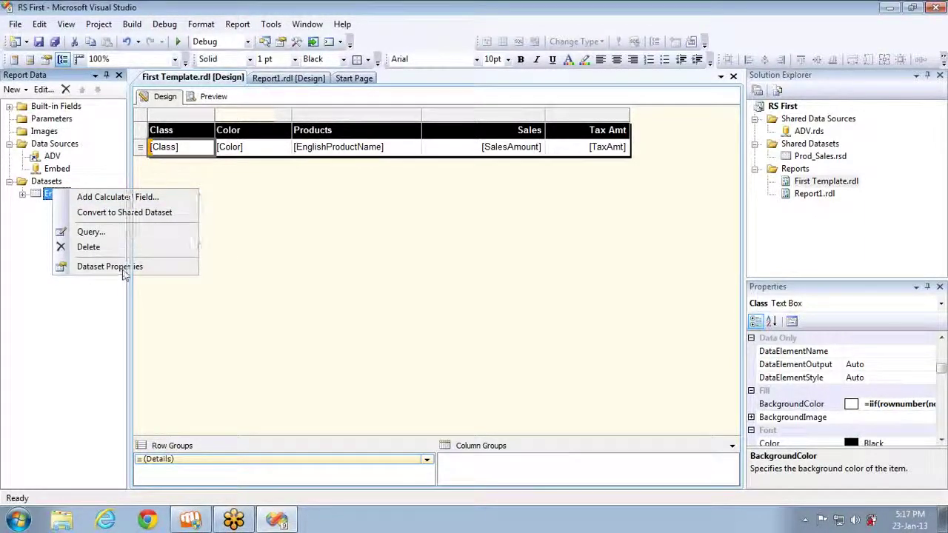
left_click(123, 271)
left_click(288, 123)
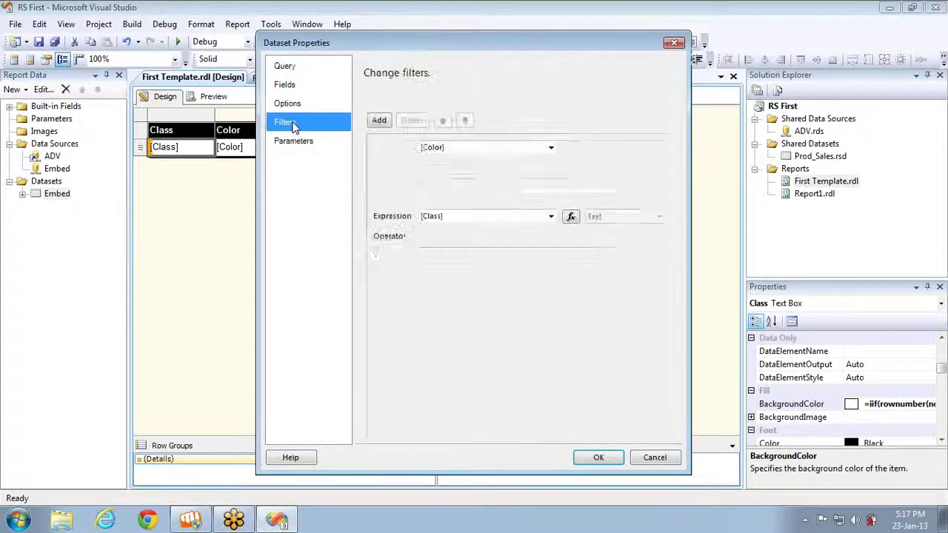
left_click(429, 256)
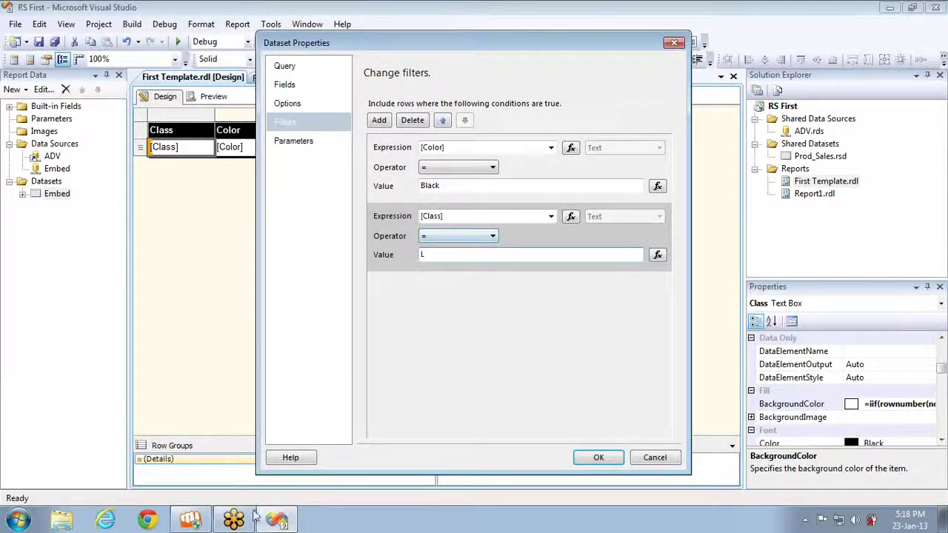
Step: Open SQL Server Management Studio and connect to the localhost\SQLTEST database engine with Windows Authentication
left_click(18, 519)
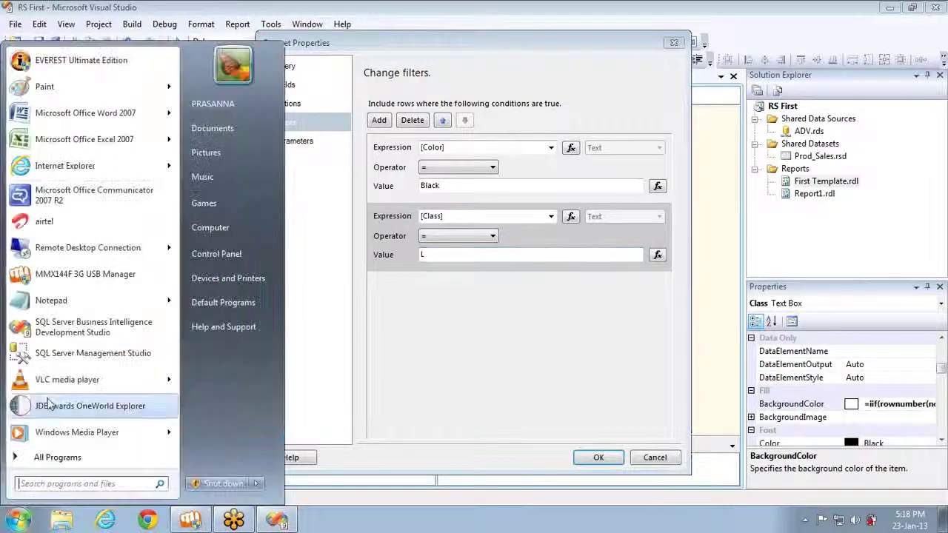
left_click(72, 355)
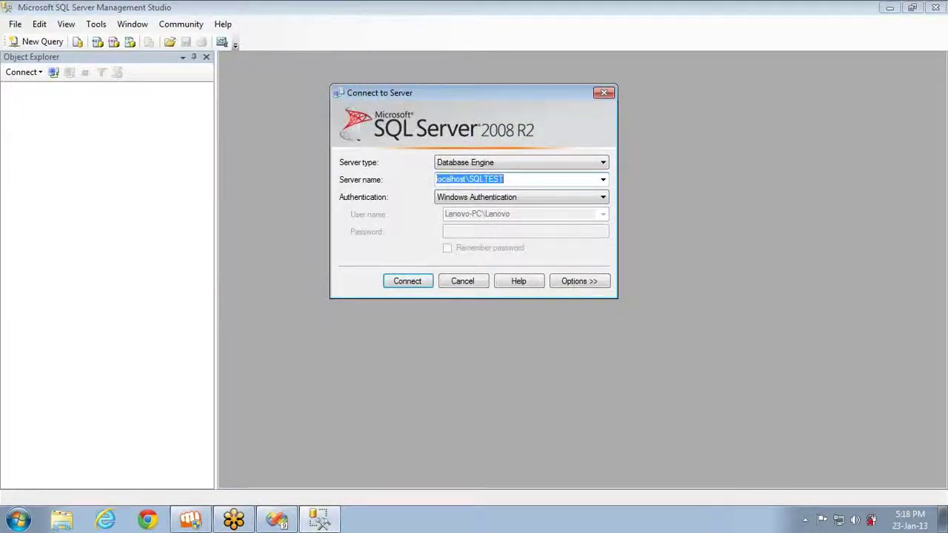
left_click(409, 286)
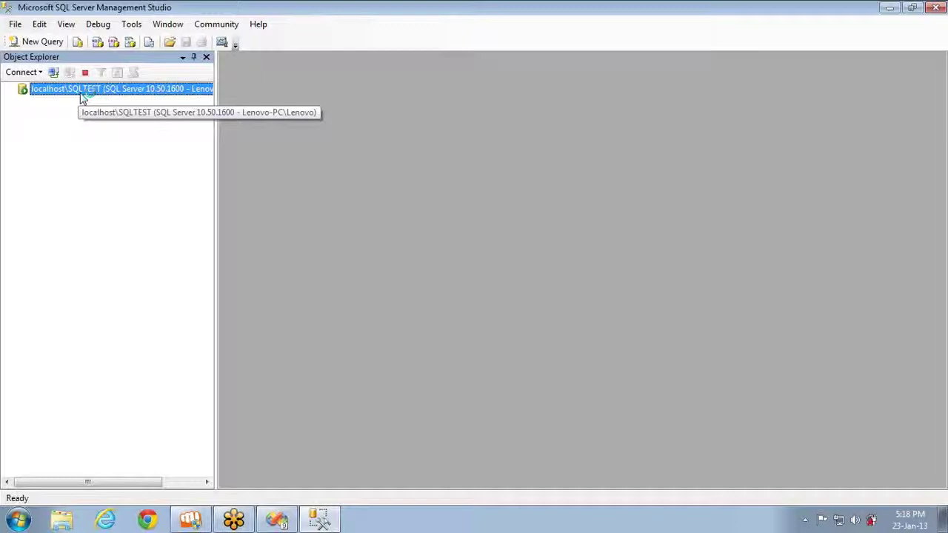
Step: Connect to the localhost database engine and disconnect the localhost\SQLTEST server
left_click(41, 73)
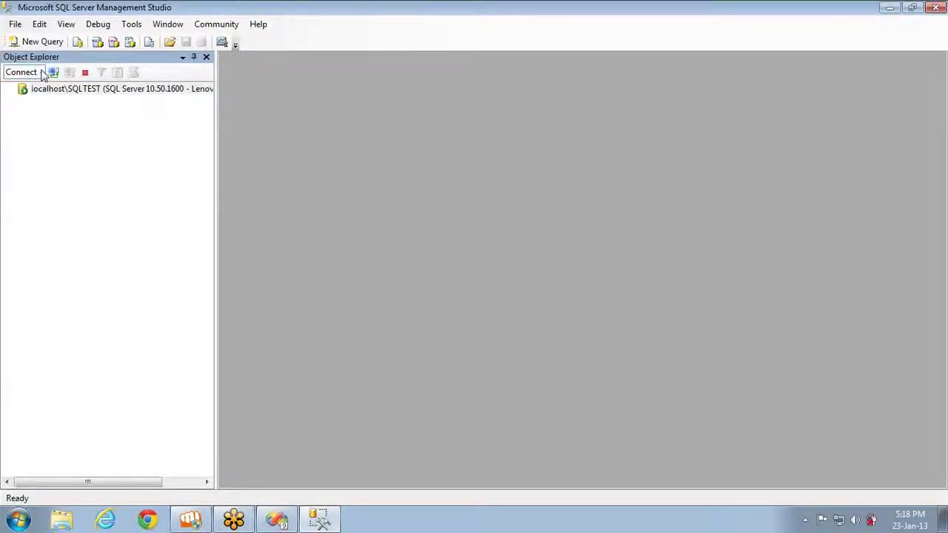
left_click(43, 88)
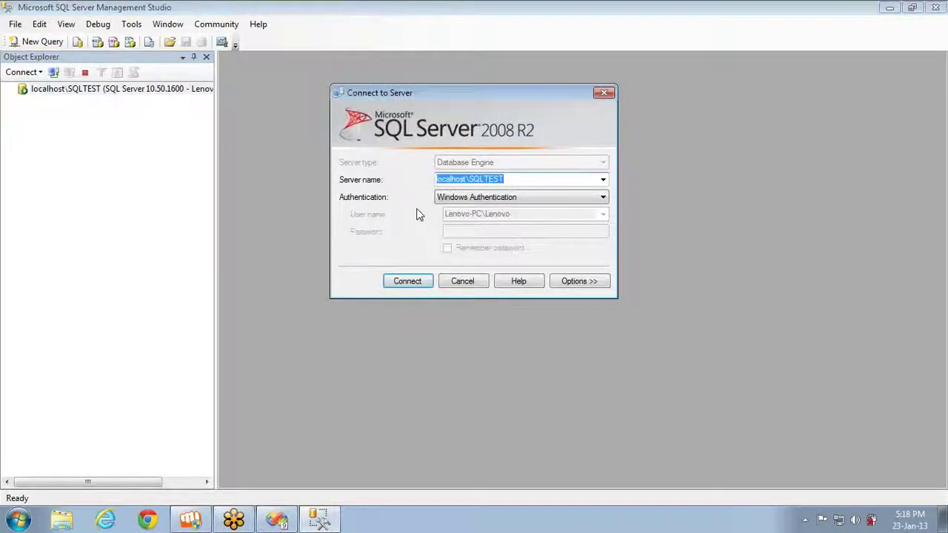
key("Down")
key("Return")
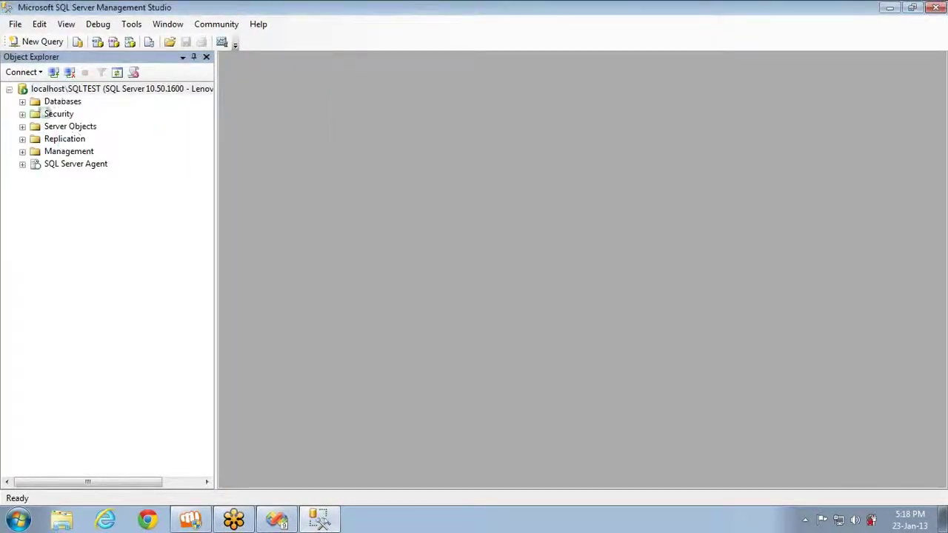
right_click(55, 88)
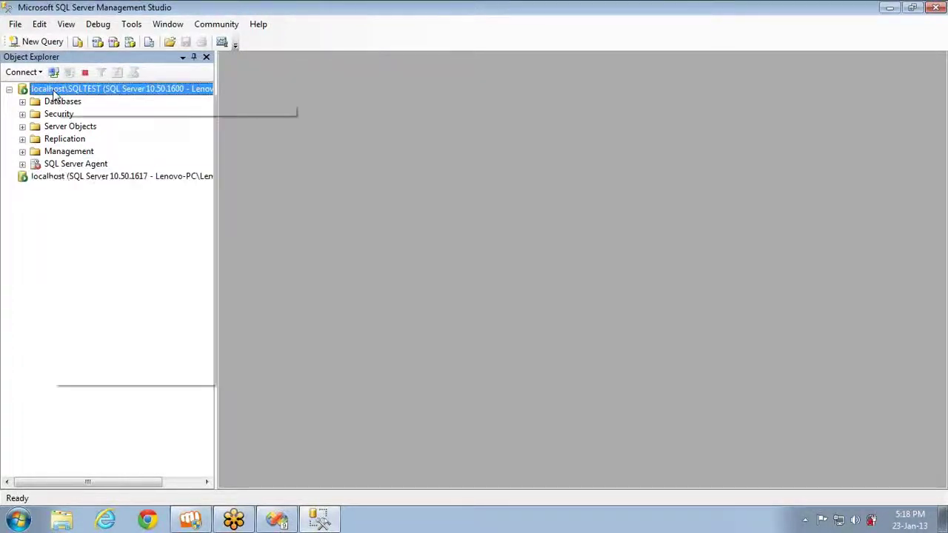
left_click(94, 115)
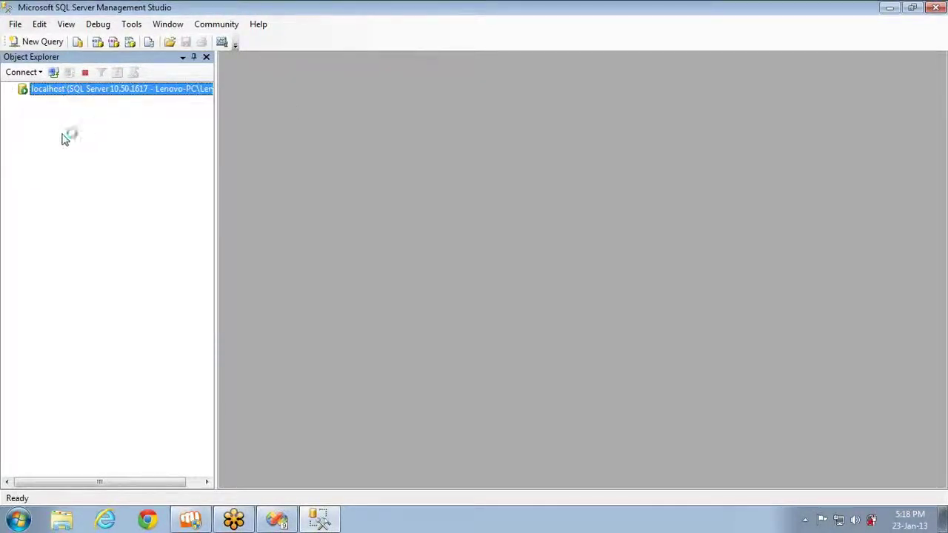
Step: Expand the localhost server's databases and start a new query against AdventureWorksDW
left_click(9, 90)
left_click(22, 102)
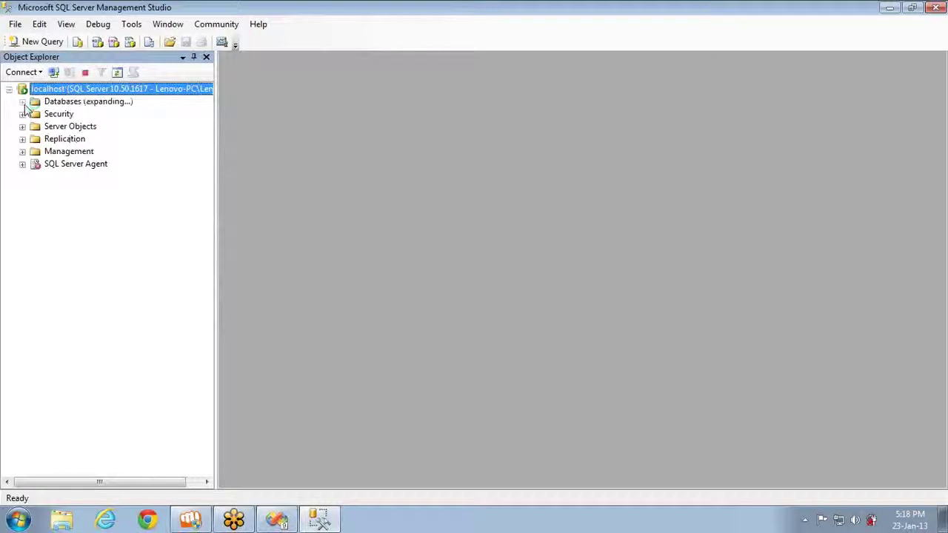
left_click(81, 152)
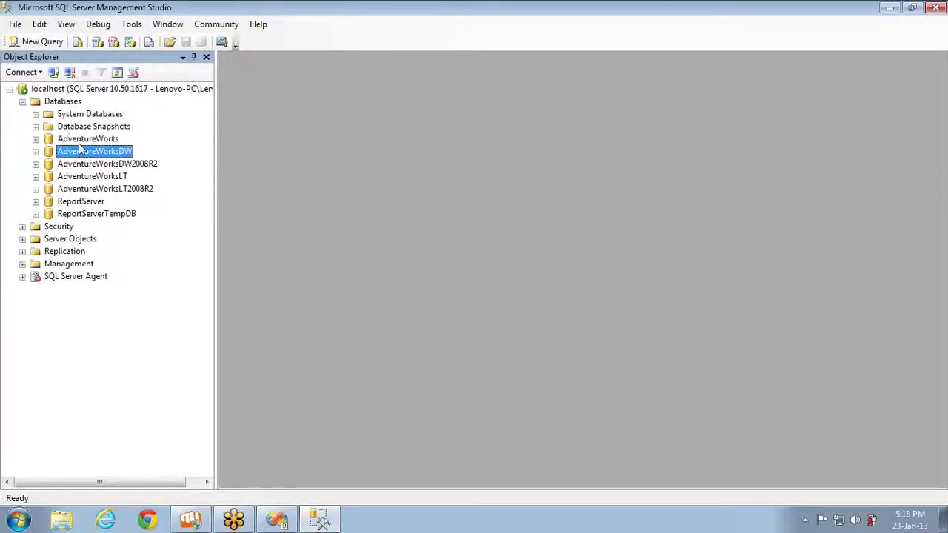
left_click(53, 43)
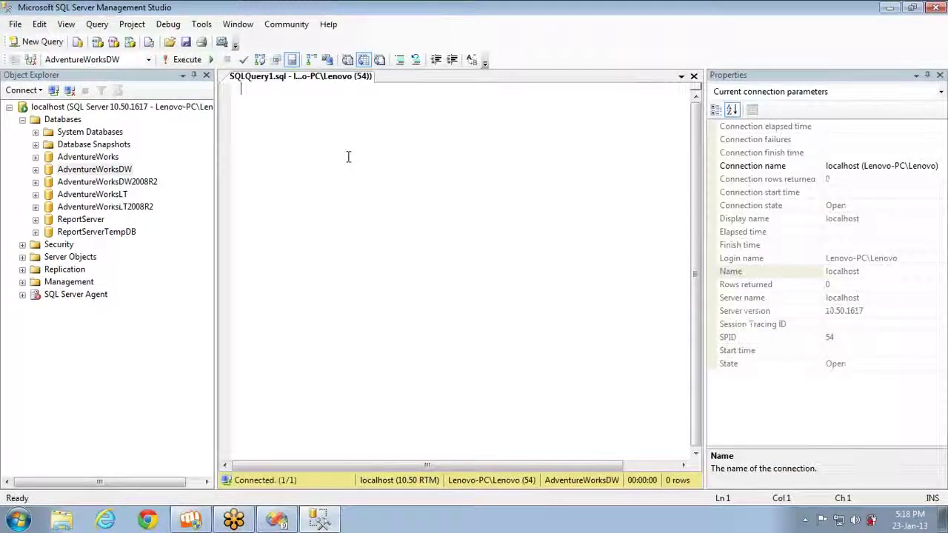
Step: Write and run the query "select Distinct class from DimProduct"
type("select")
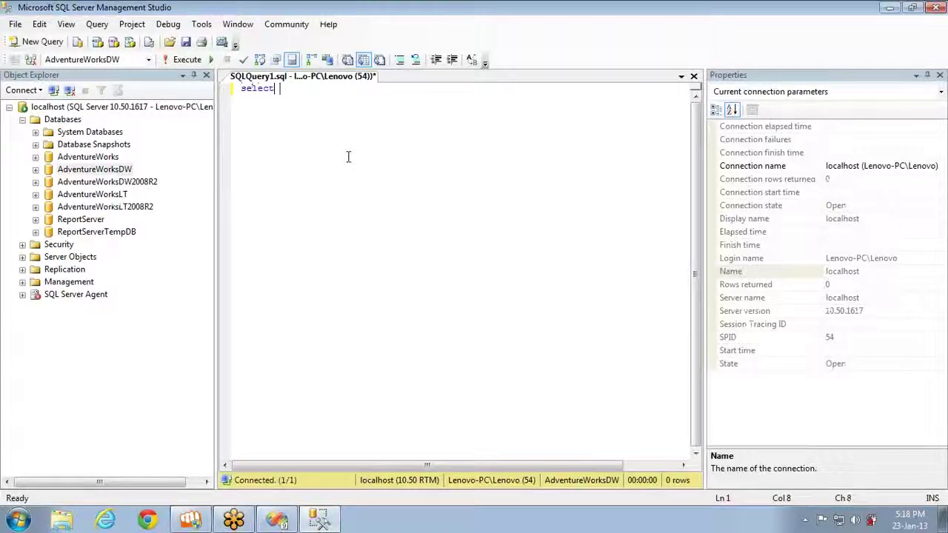
type(" Distinct cla")
type("ss")
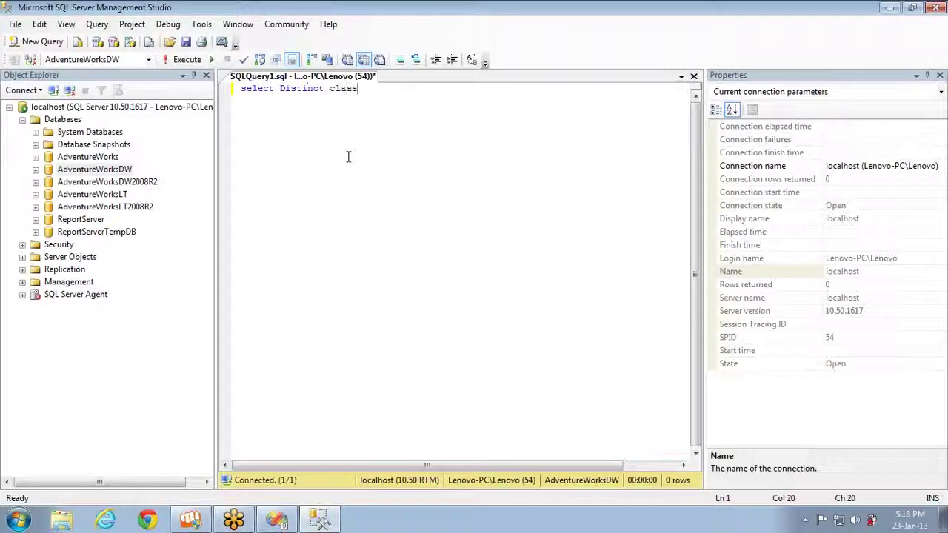
type(" from DimProduct")
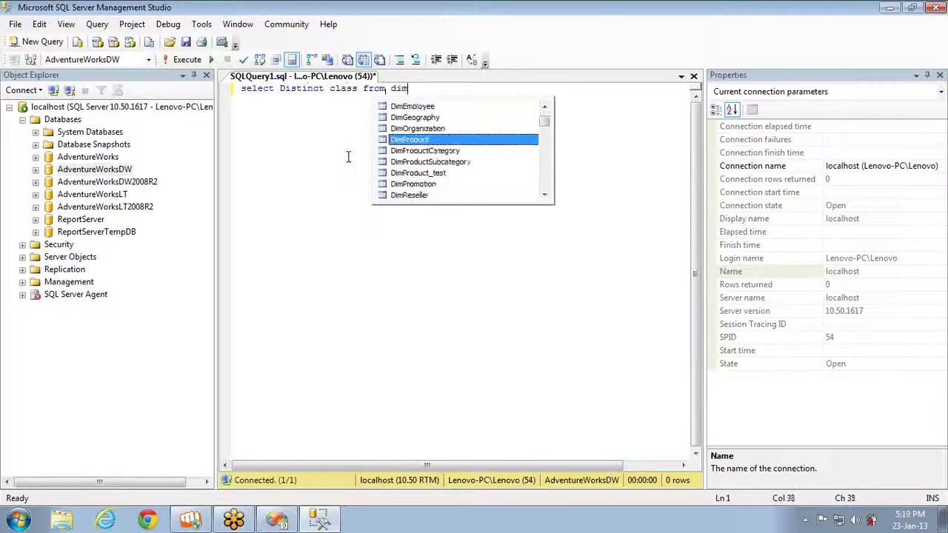
key("F5")
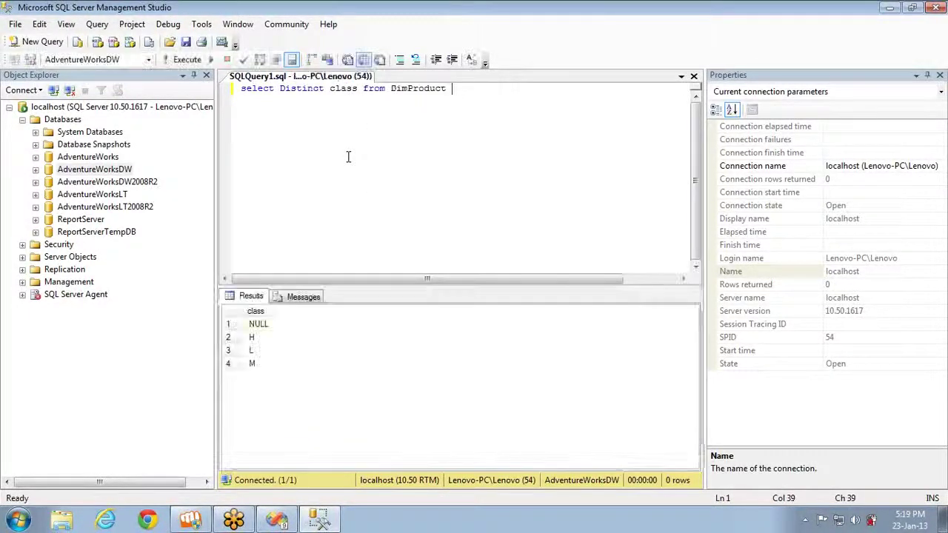
Step: Put the L value from the query results between single quotes below the query, keeping its trailing space
left_click(260, 352)
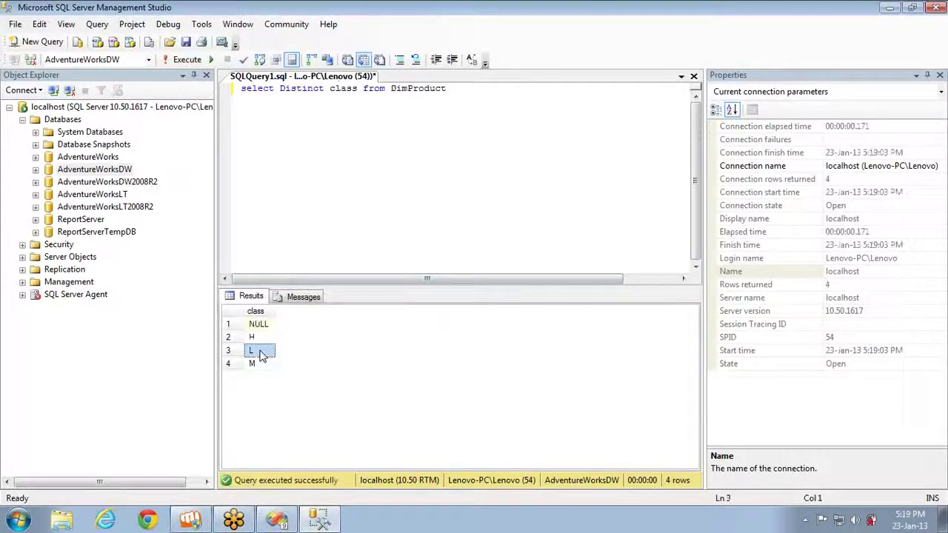
left_click(460, 118)
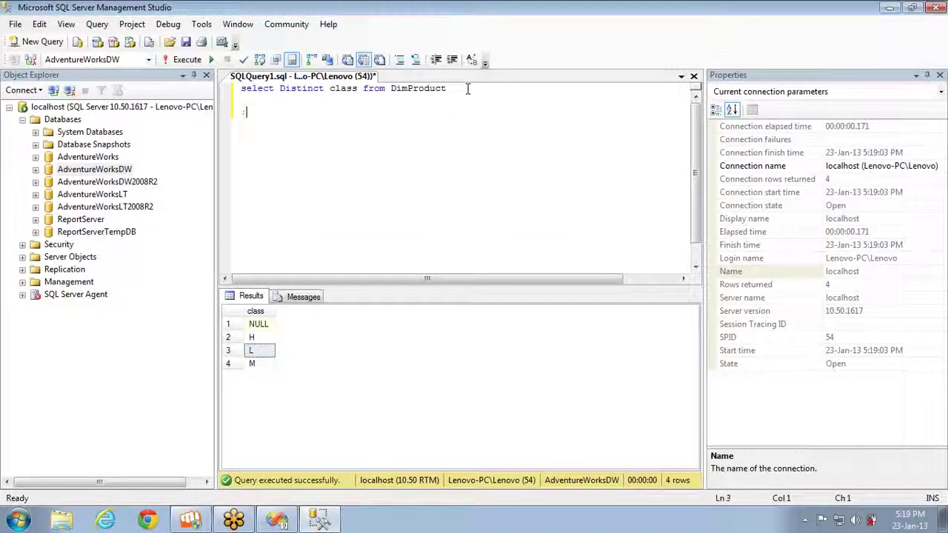
type("'L'")
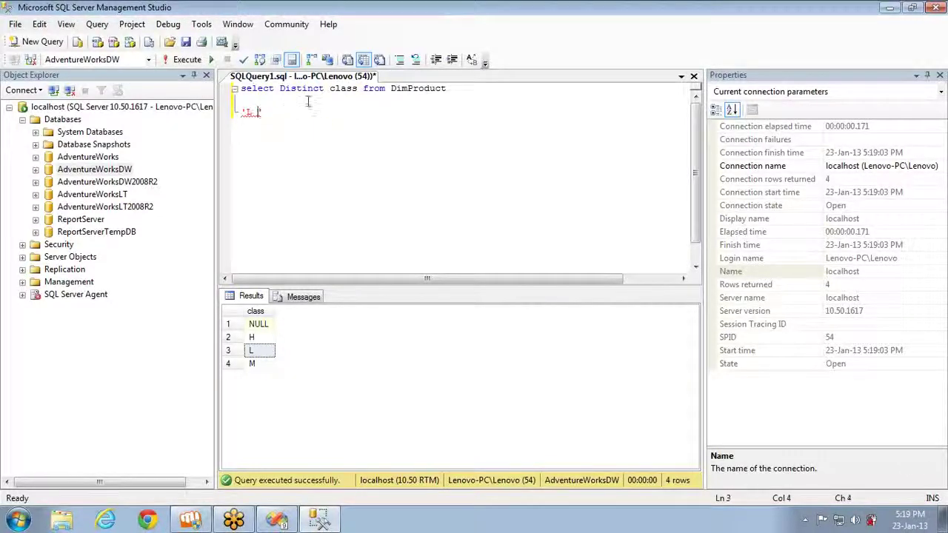
Step: Wrap the class column in rtrim() in the query and run only that select statement
left_click(331, 90)
type("r")
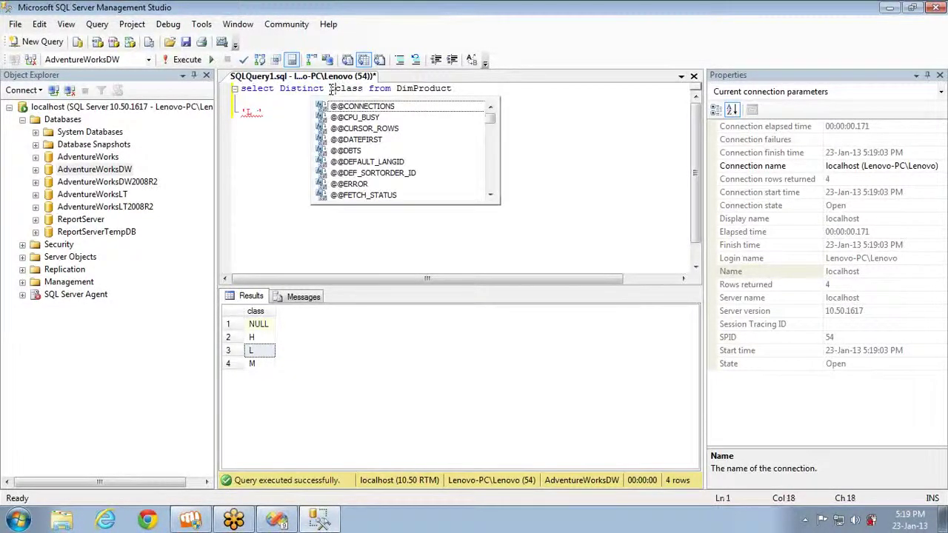
key("BackSpace")
type("rtr")
key("BackSpace")
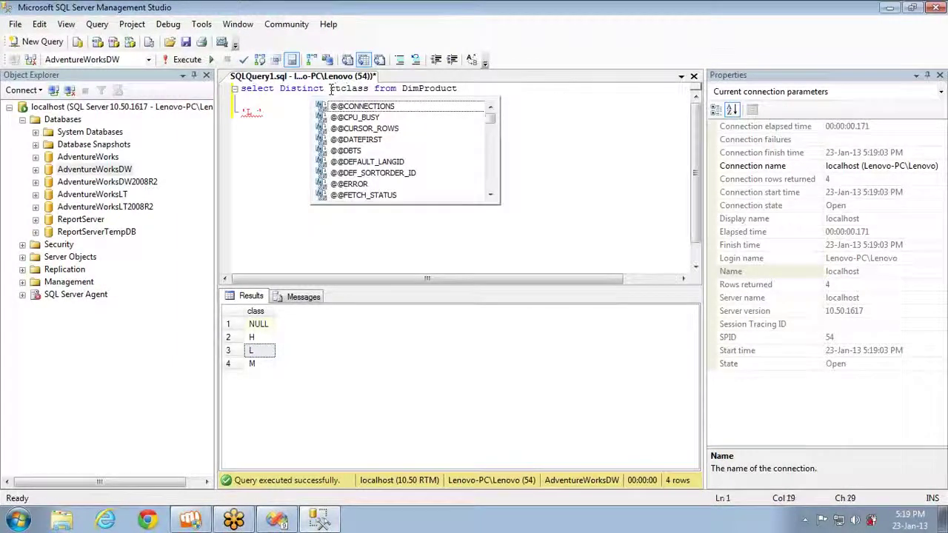
type("rim(")
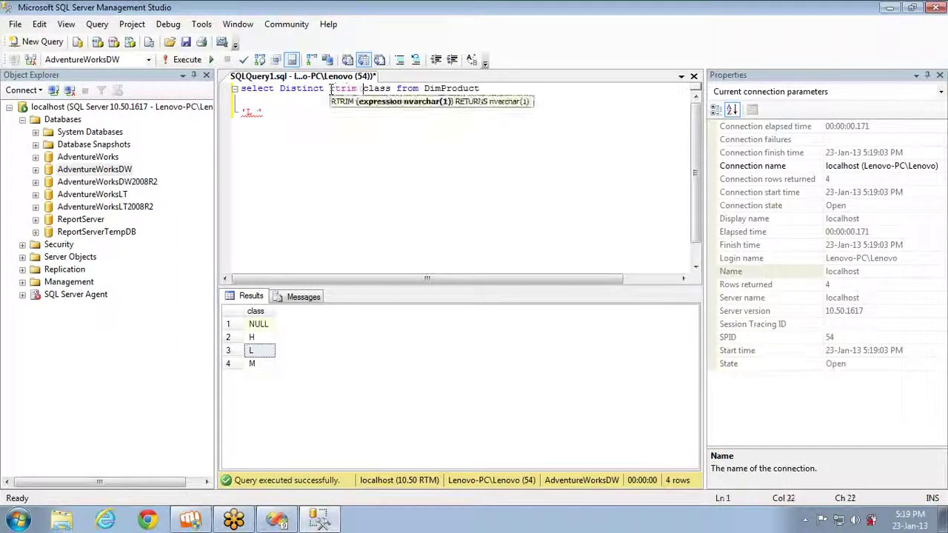
key("Right")
key("Right")
key("Right")
key("Right")
key("Right")
type(")")
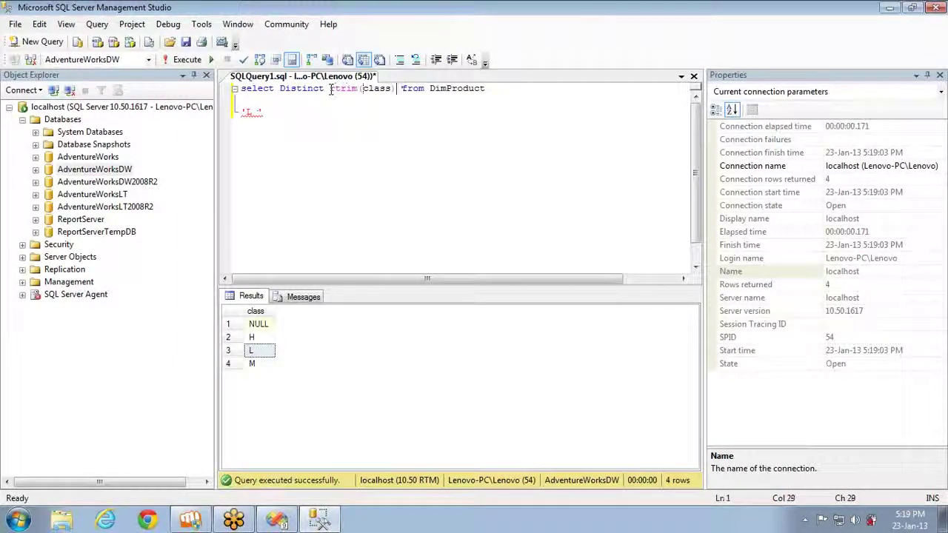
key("End")
key("shift+Home")
key("F5")
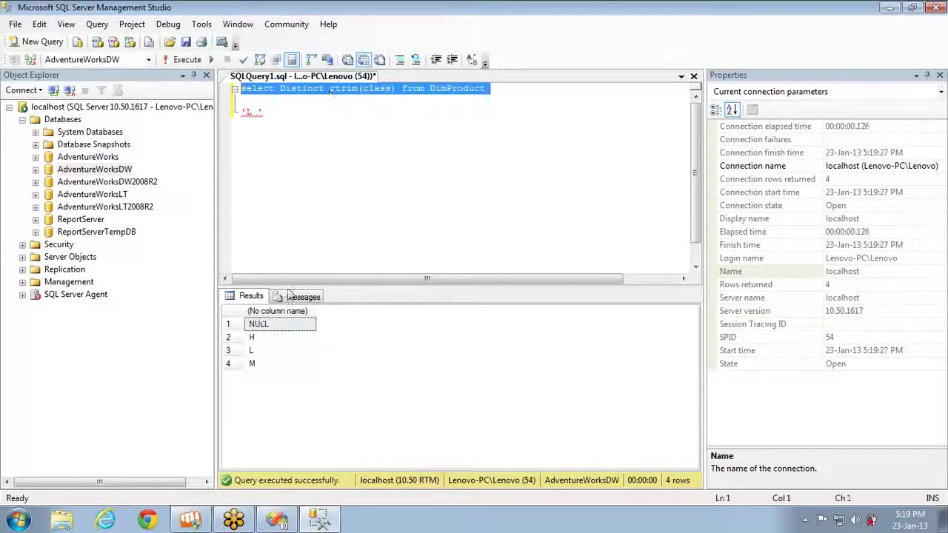
Step: Put the trimmed L result between single quotes on a new line below the untrimmed one for comparison
left_click(265, 352)
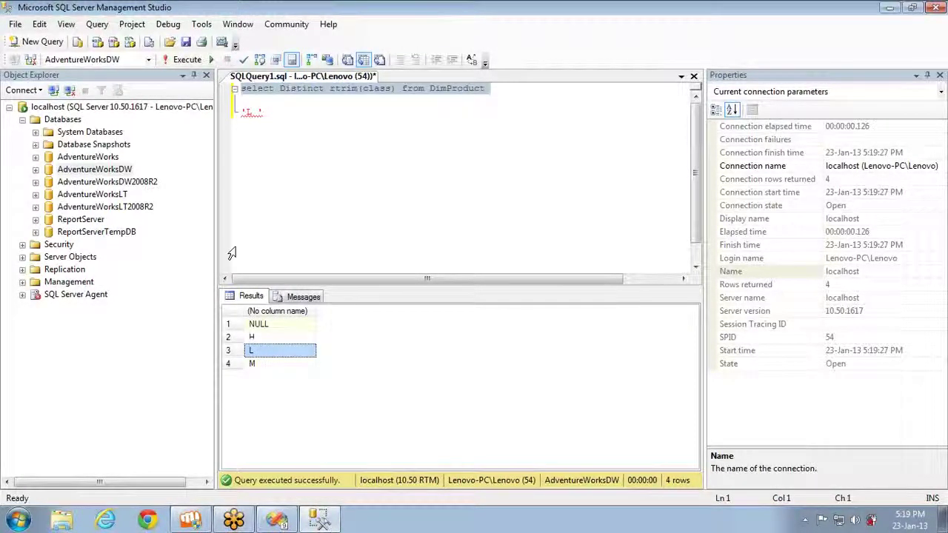
left_click(276, 113)
key("Return")
type("'")
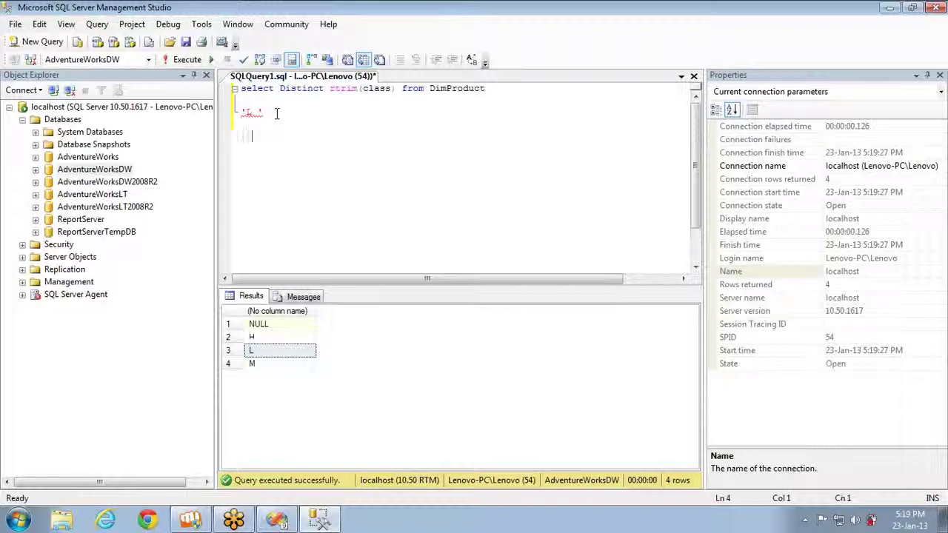
type("L")
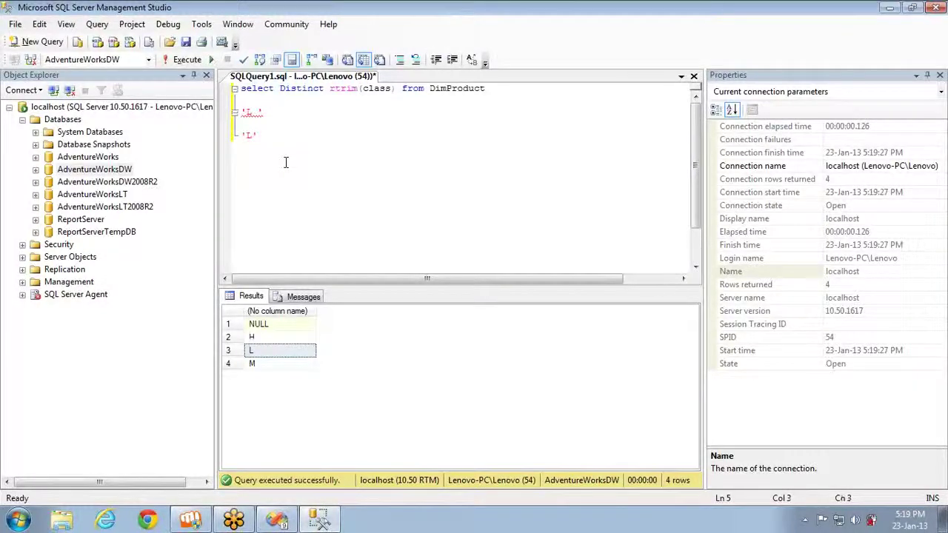
Step: Switch back to Visual Studio and change DimProduct.Class in the Embed dataset's query to RTRIM(DimProduct.Class) Class
key("alt+Tab")
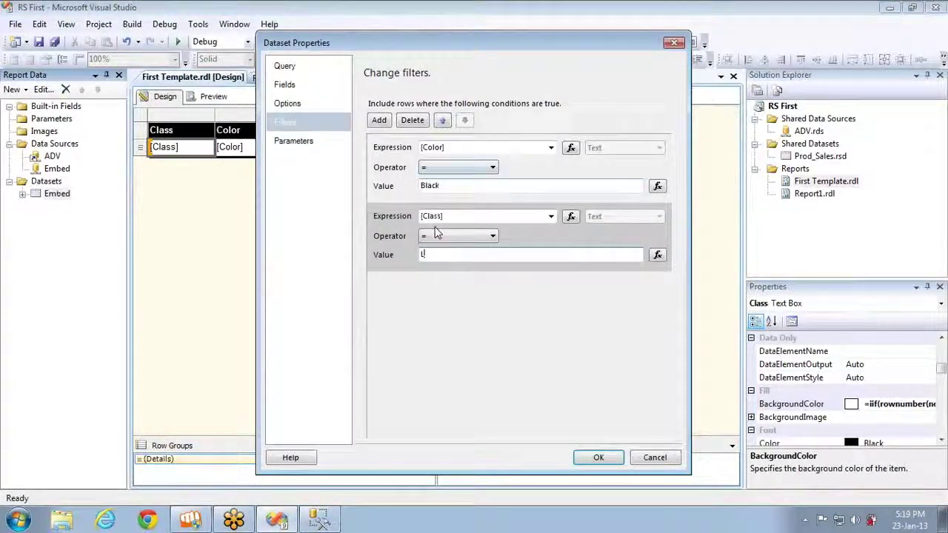
left_click(307, 70)
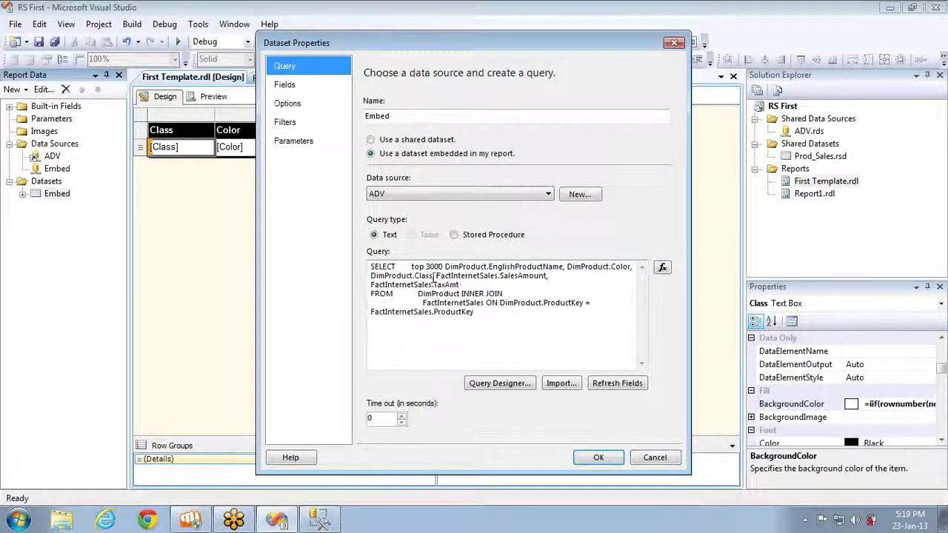
left_click_drag(434, 275, 415, 276)
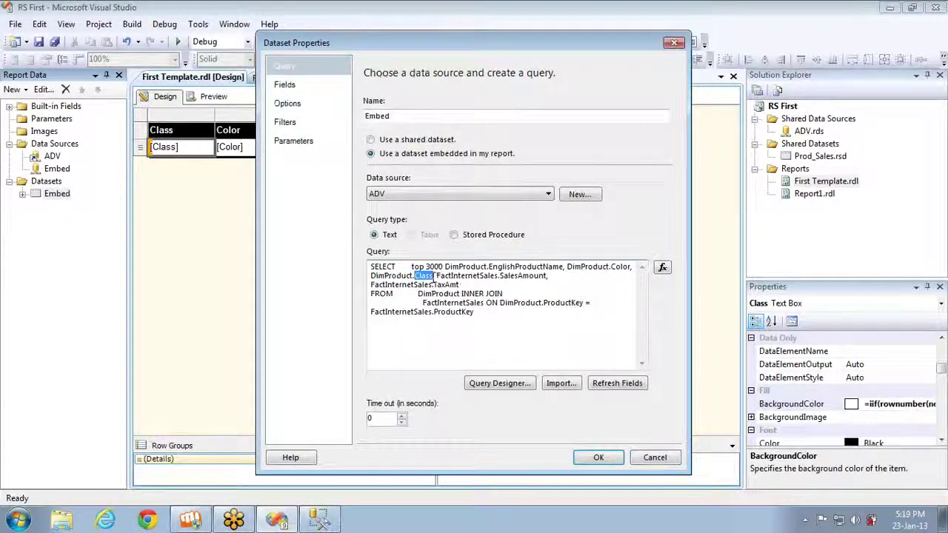
left_click(371, 276)
type("RTRI")
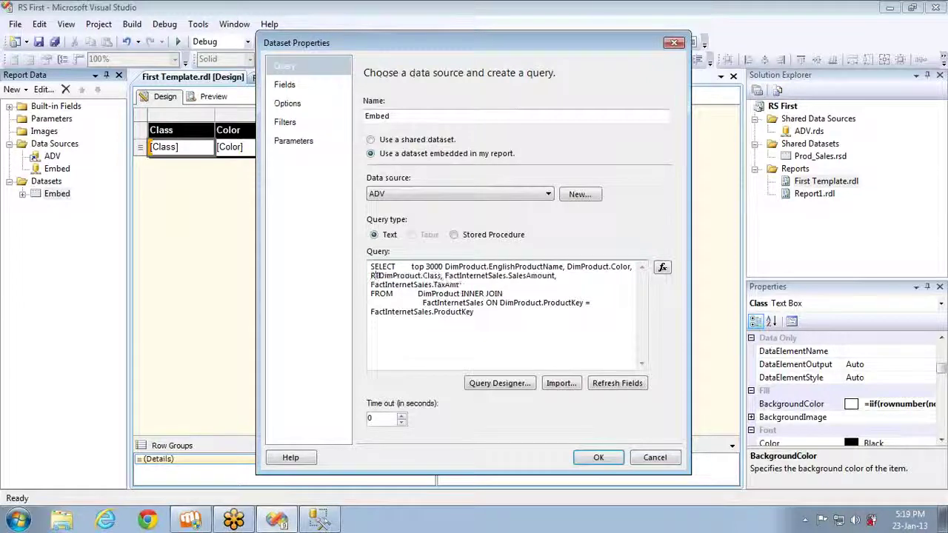
type("M(")
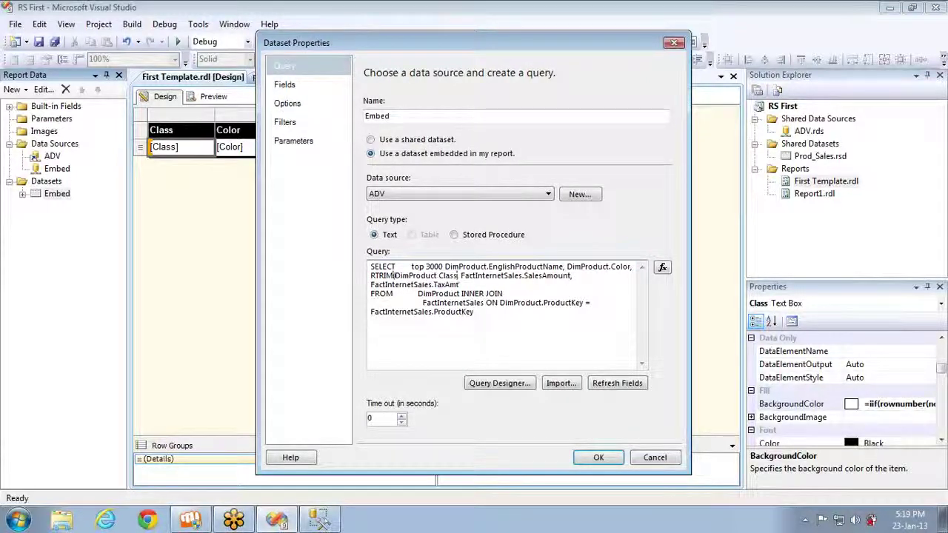
type(") Class")
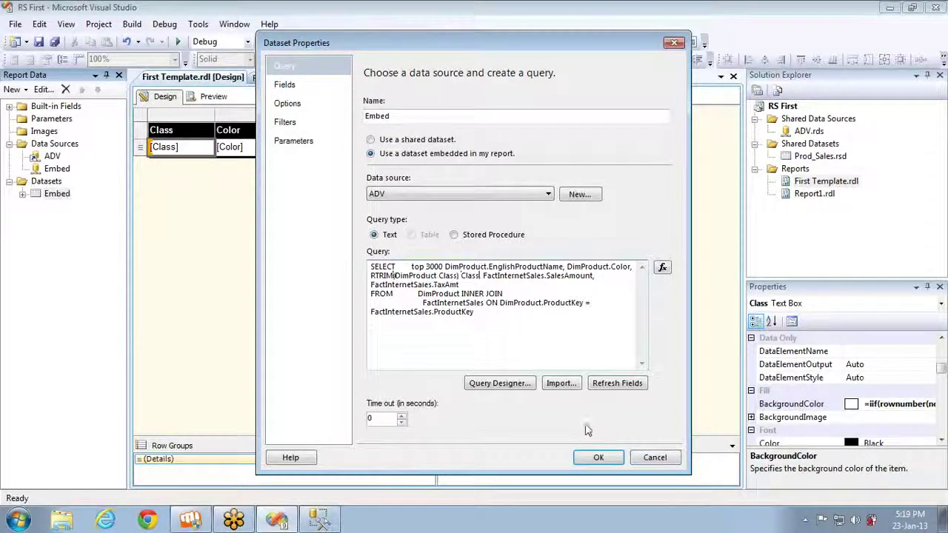
Step: Check the Embed dataset's Color and Class filters, apply the dataset changes, and preview the report
left_click(286, 122)
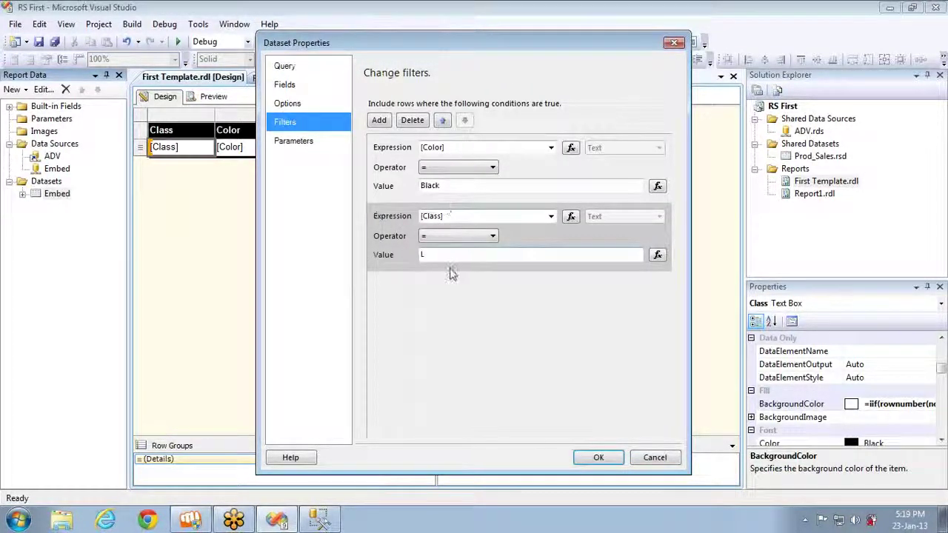
left_click(599, 457)
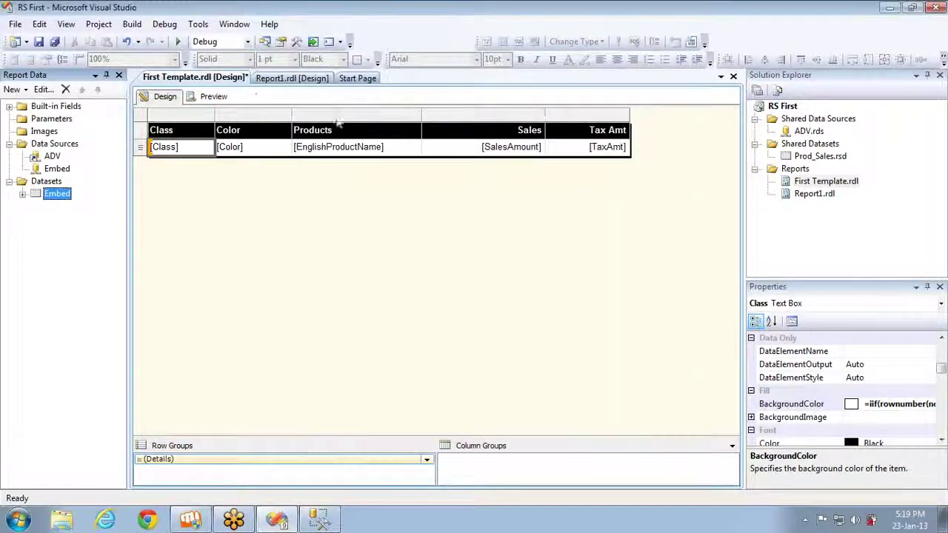
left_click(213, 96)
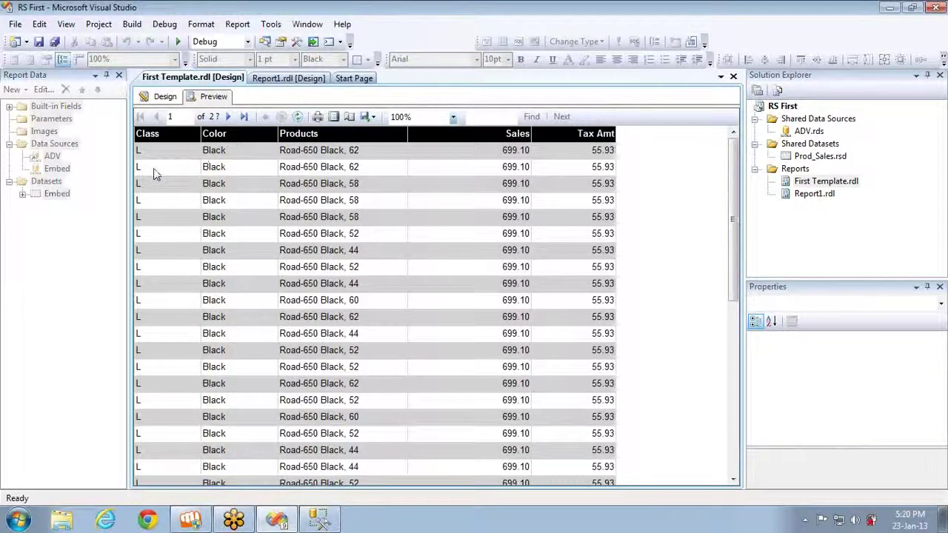
Step: Jump to the preview's last page, return to the design, and move the Embed dataset's Class filter above the Color filter
left_click(243, 119)
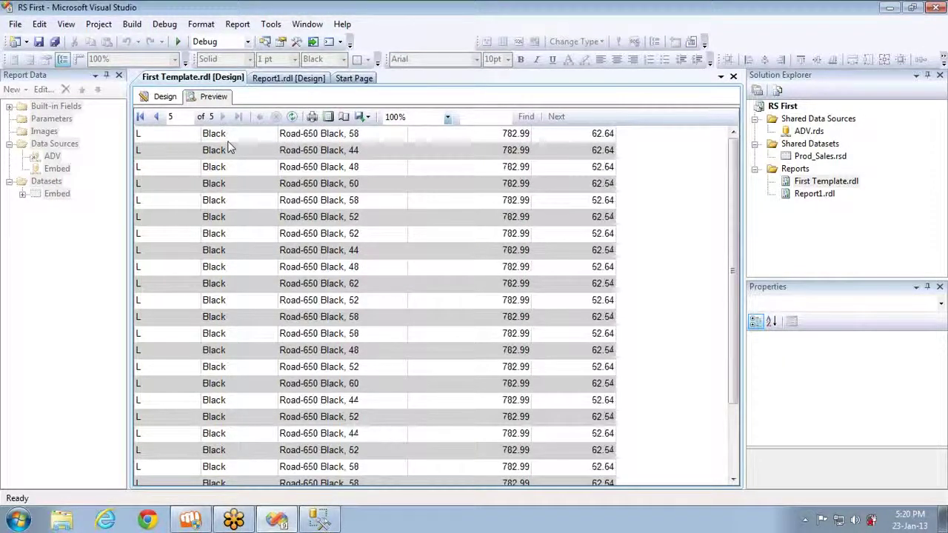
left_click(164, 96)
left_click(60, 194)
right_click(63, 196)
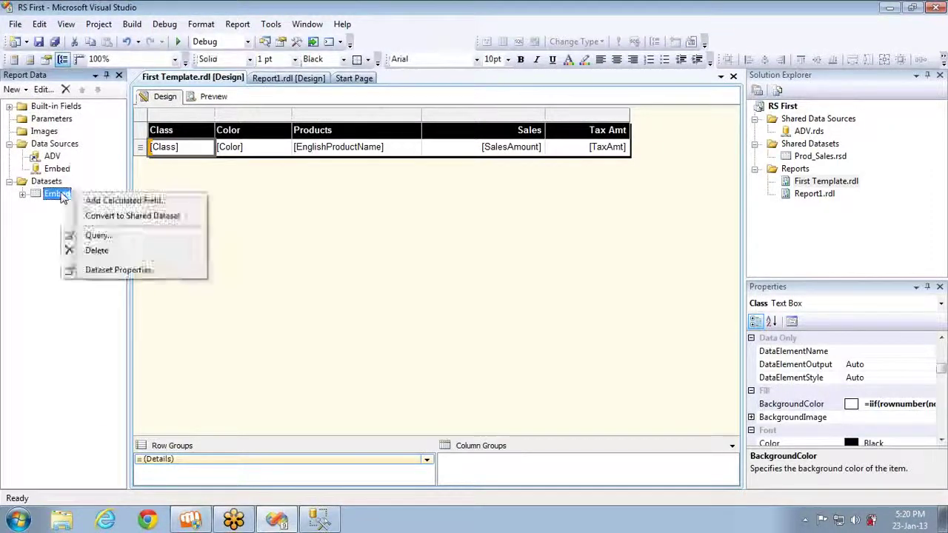
left_click(122, 270)
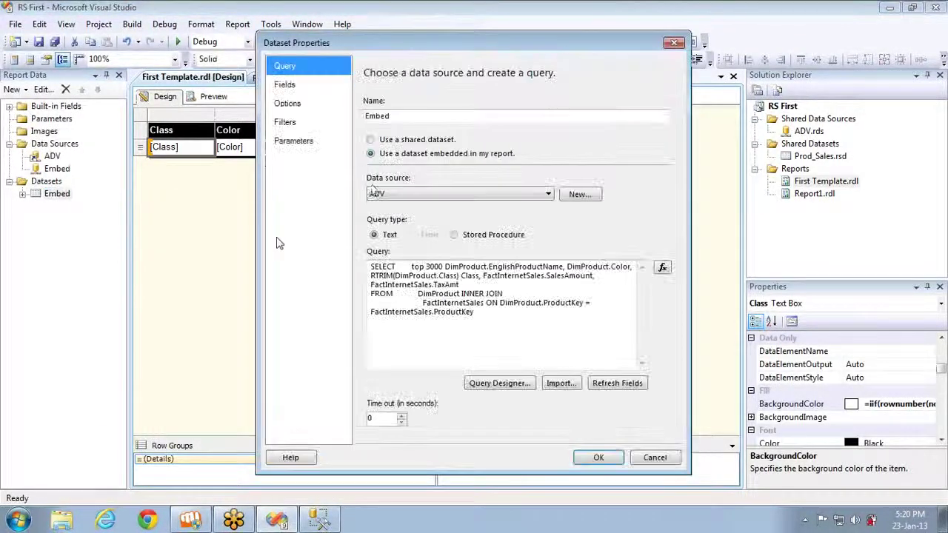
left_click(287, 124)
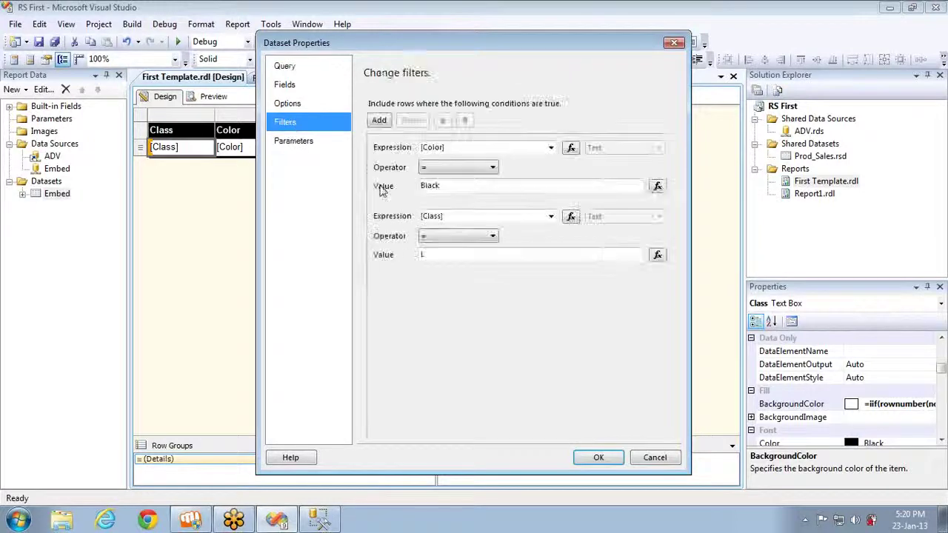
left_click(381, 237)
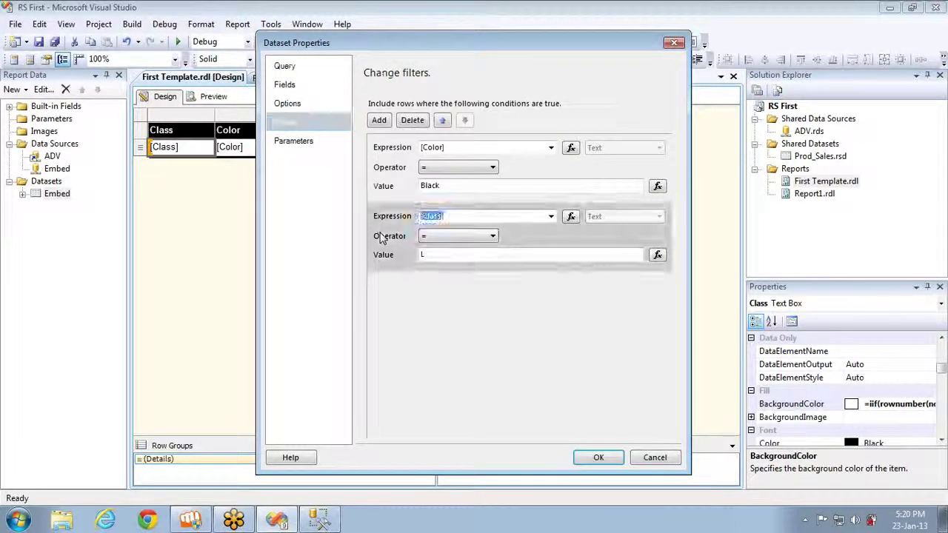
left_click(443, 121)
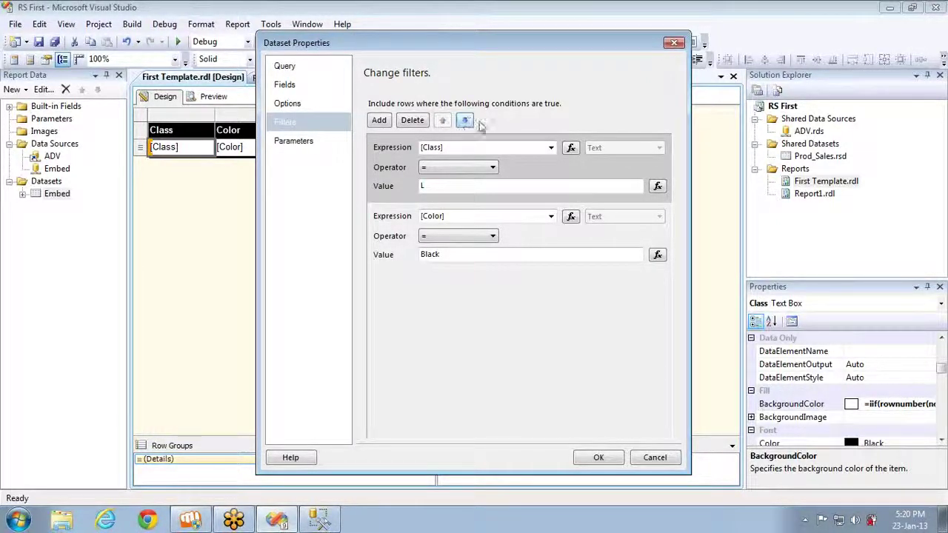
Step: Keep L as the Class filter value, set the Color filter to operator In with value Black,Blue, and apply the dataset changes
left_click(425, 186)
type("L")
left_click(536, 255)
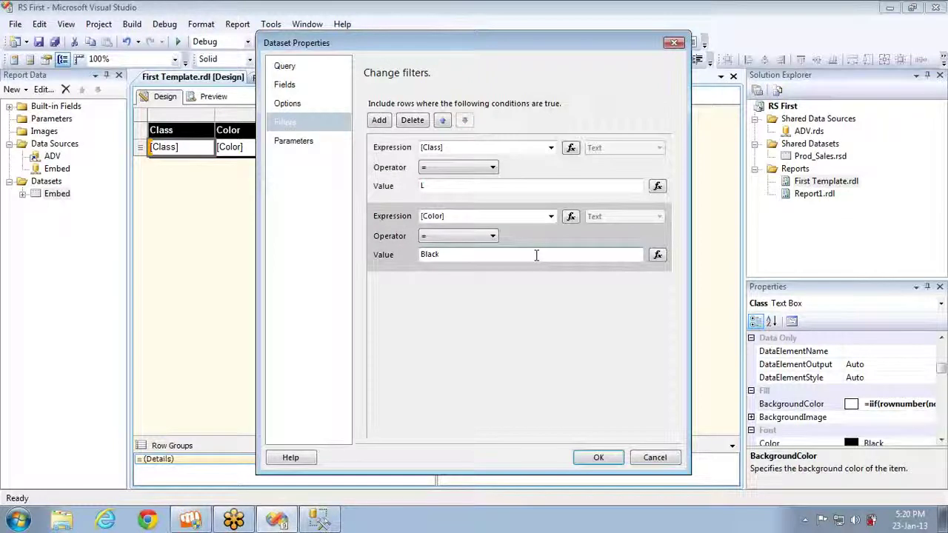
left_click(474, 236)
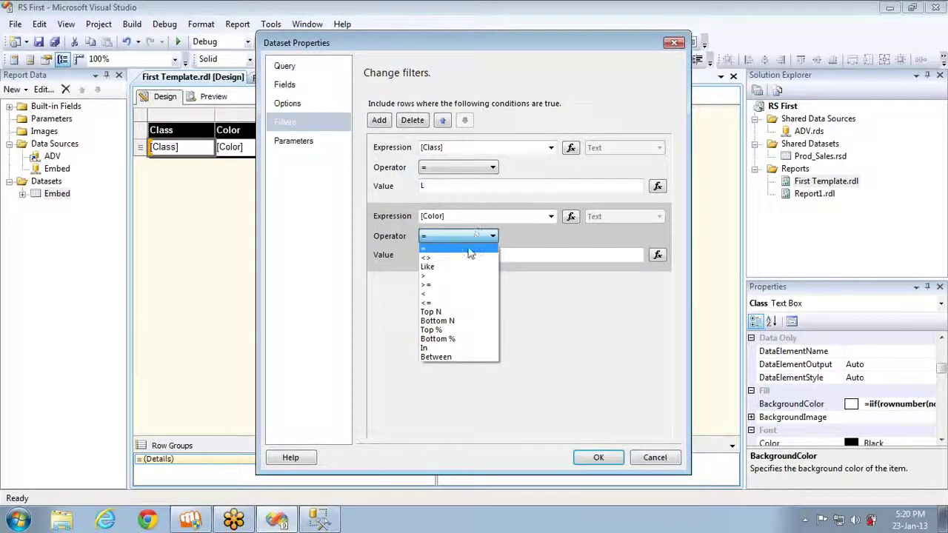
left_click(434, 348)
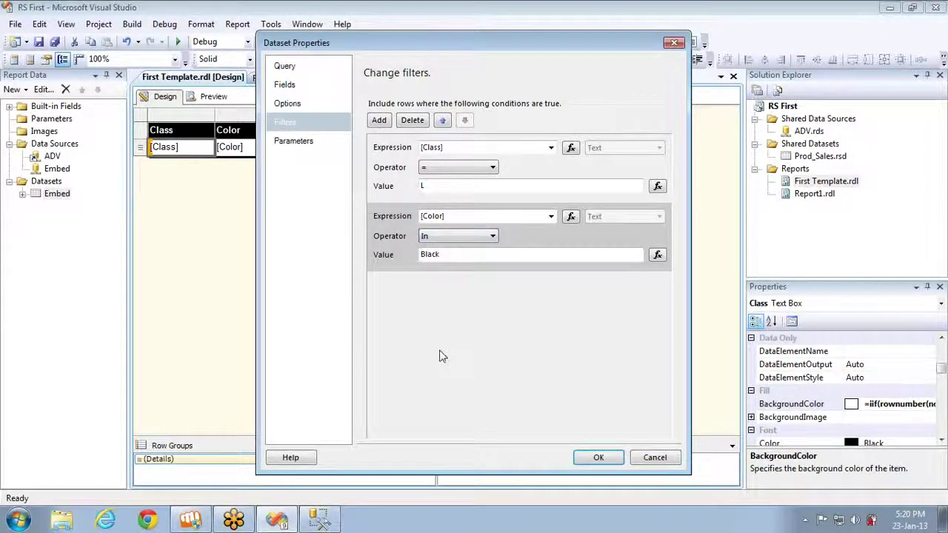
left_click(485, 255)
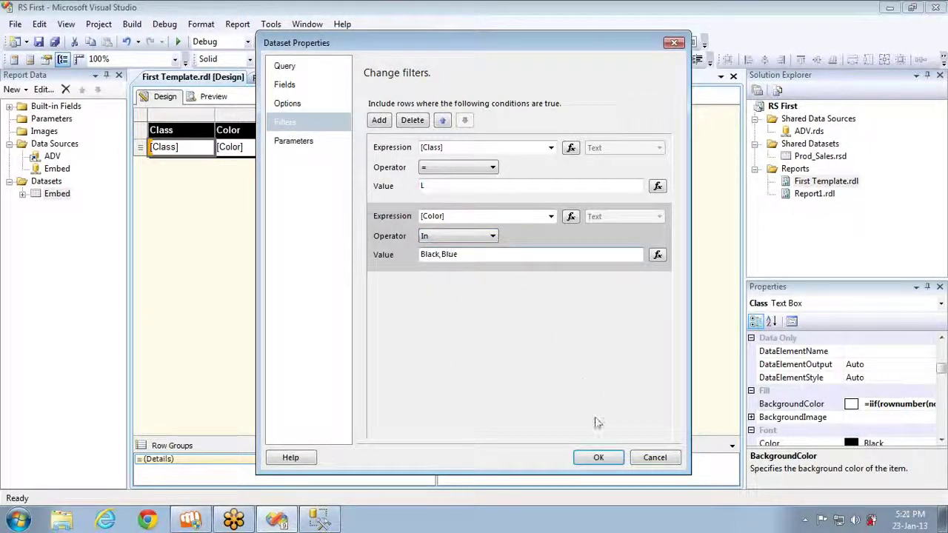
left_click(599, 457)
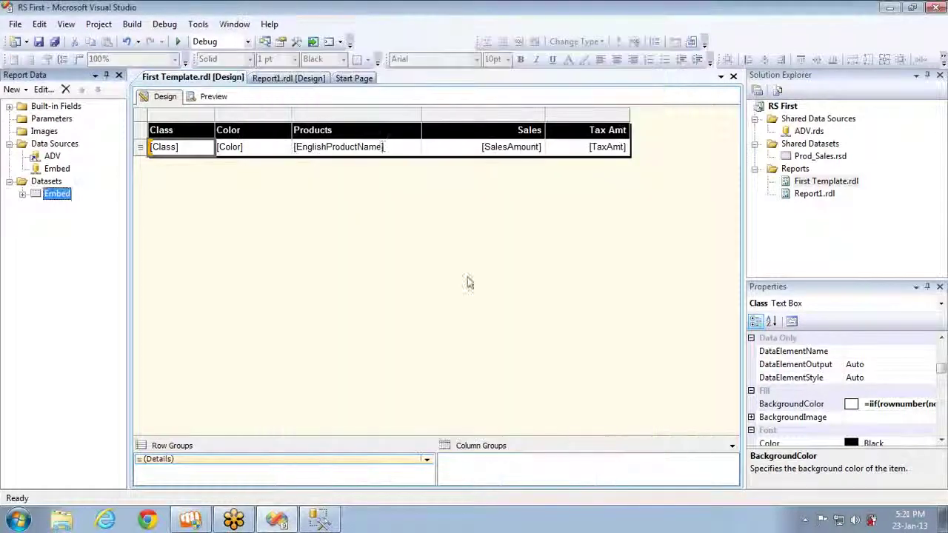
Step: Preview the report and examine the Color column through the end of the last page
left_click(213, 97)
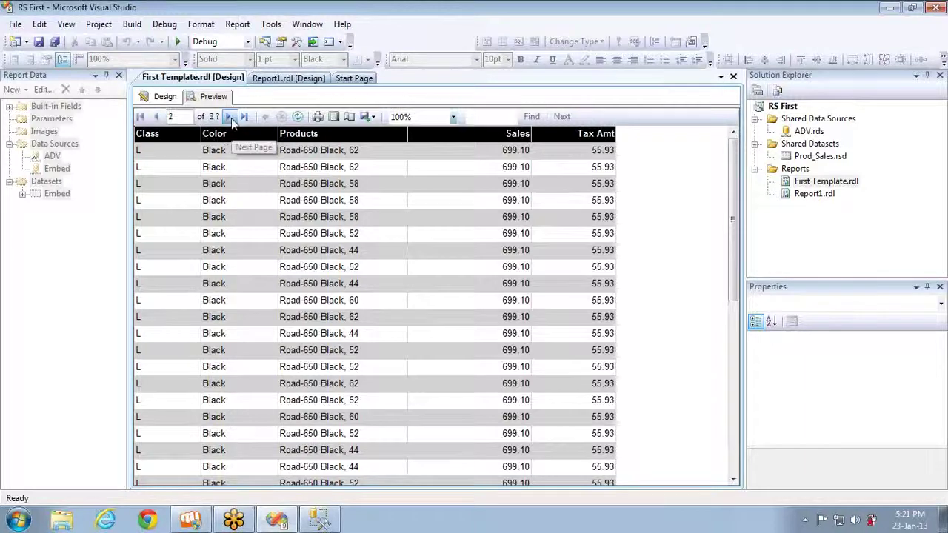
left_click(231, 119)
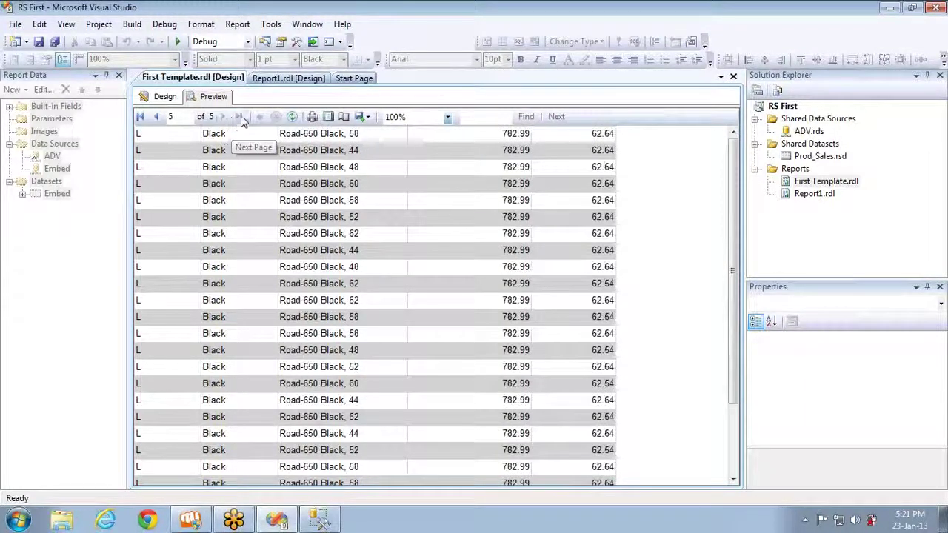
left_click(739, 454)
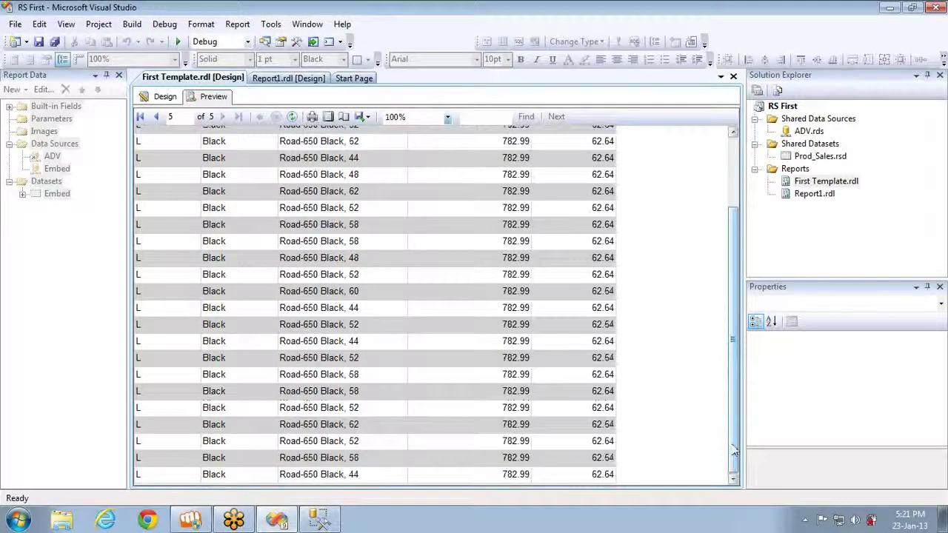
Step: Reopen the Embed dataset's filters, delete the Class filter so only the Color filter remains, and apply the changes
left_click(165, 97)
right_click(60, 196)
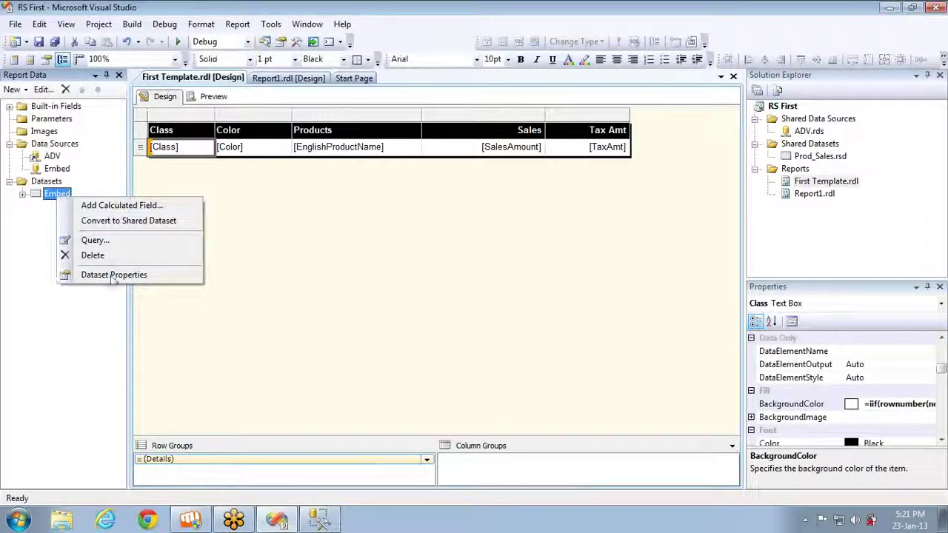
left_click(111, 275)
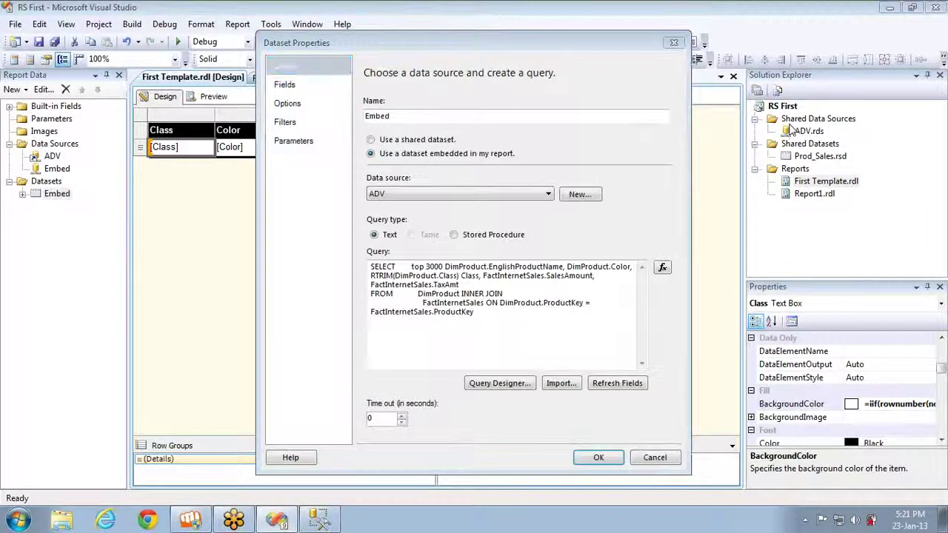
key("Escape")
right_click(50, 194)
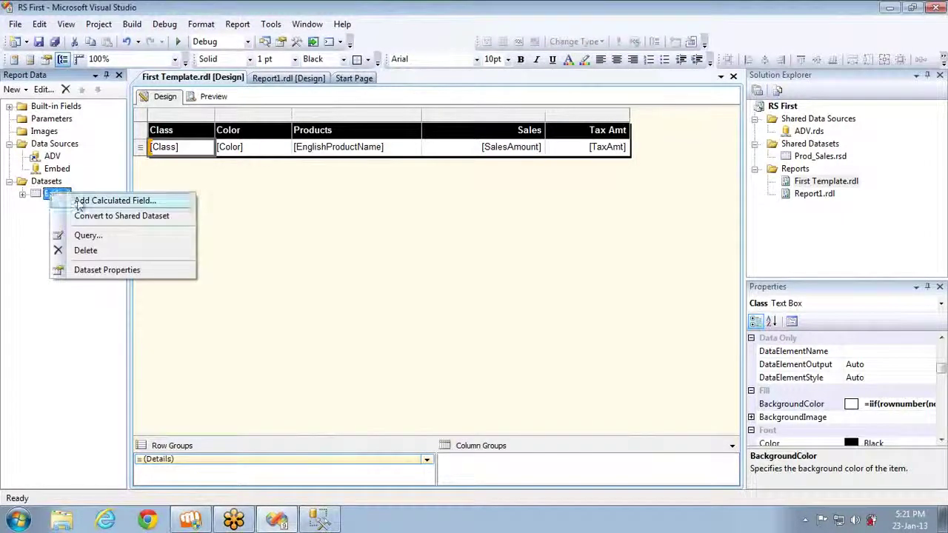
left_click(112, 269)
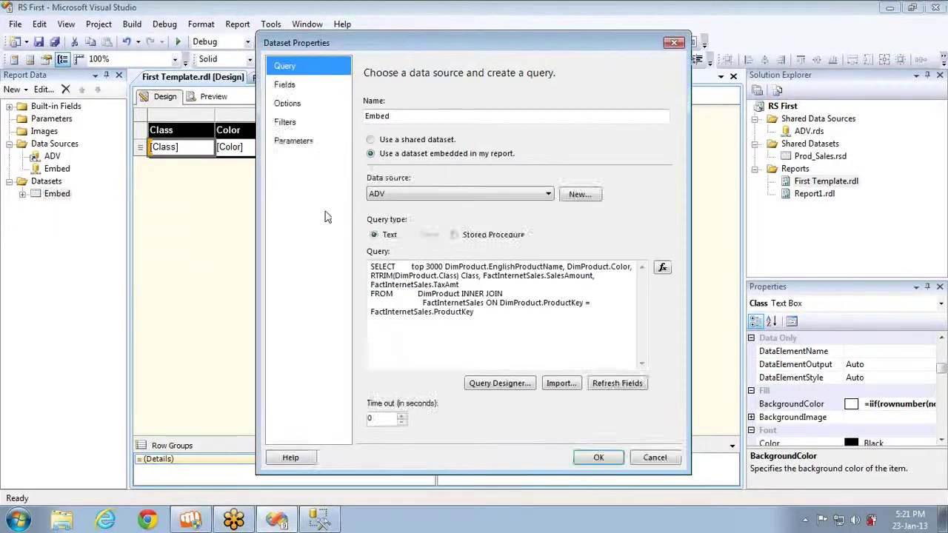
left_click(285, 122)
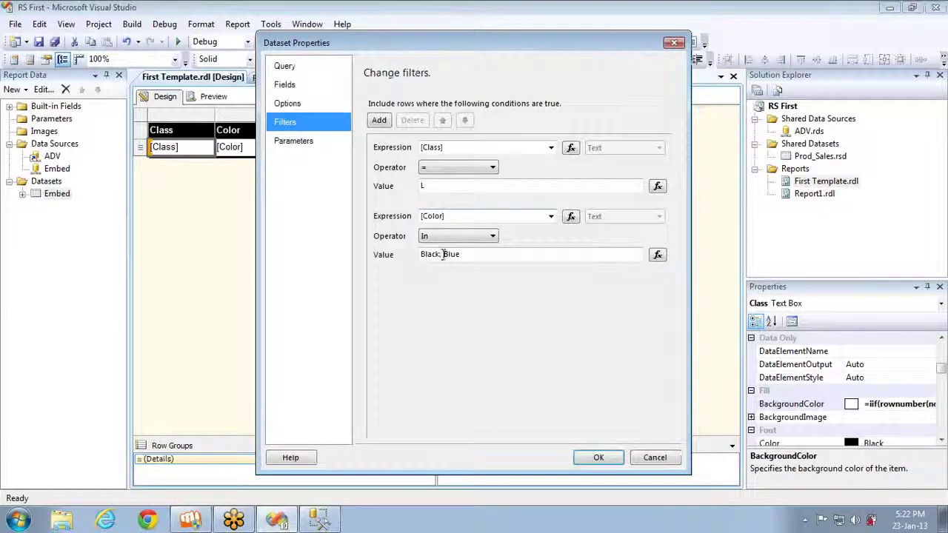
left_click(444, 254)
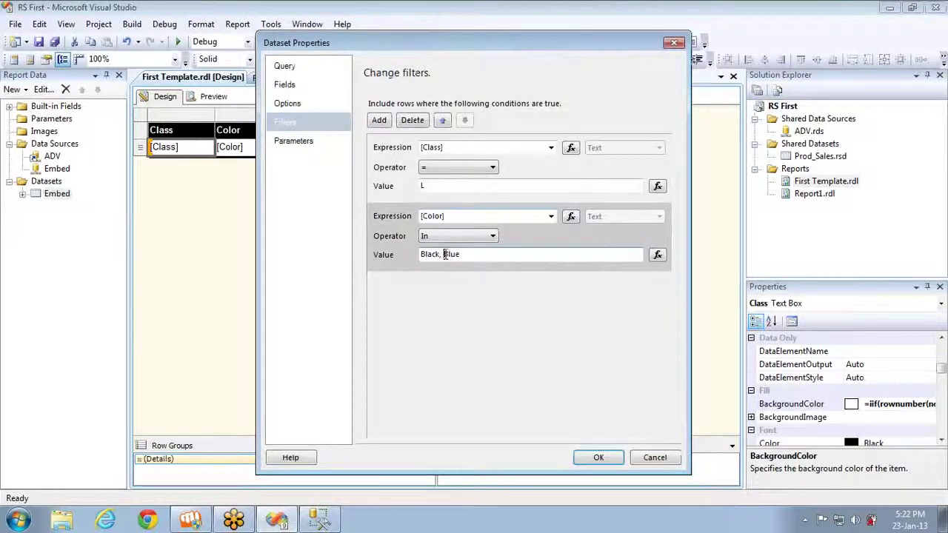
left_click(437, 186)
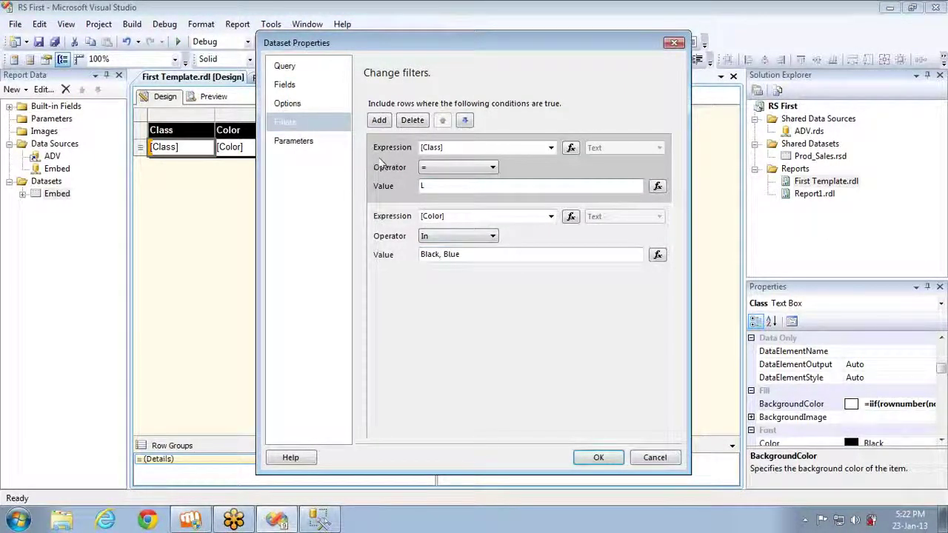
left_click(417, 125)
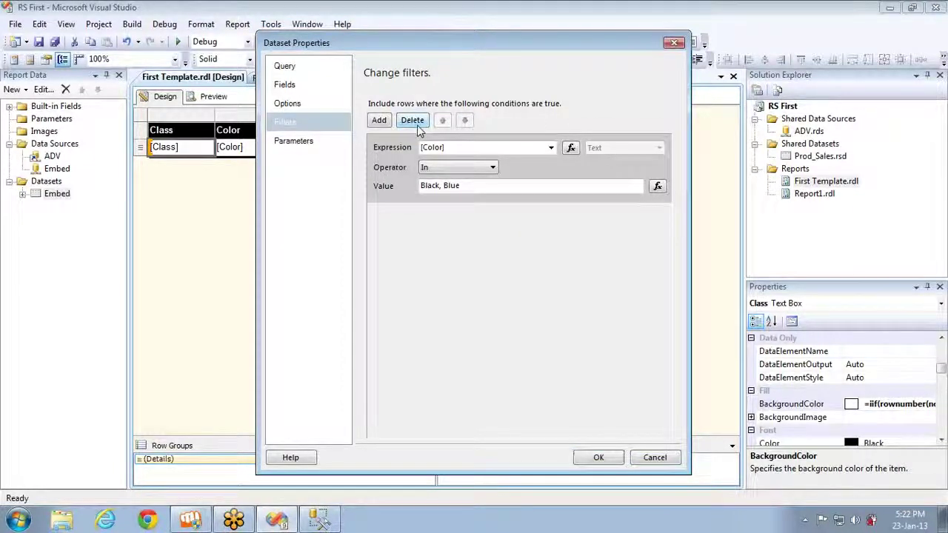
left_click(597, 457)
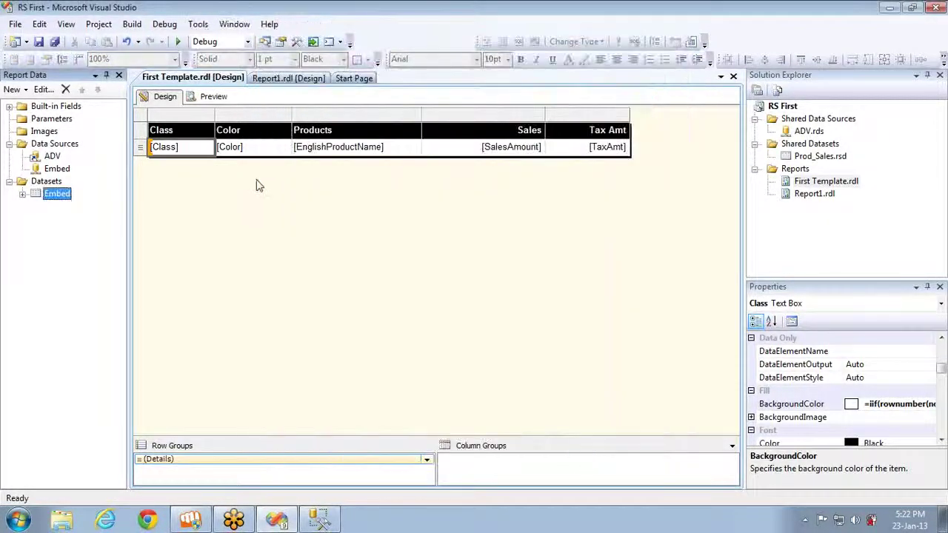
Step: Preview the report and page forward to the last page and back again, examining the Color column for blue products
left_click(214, 98)
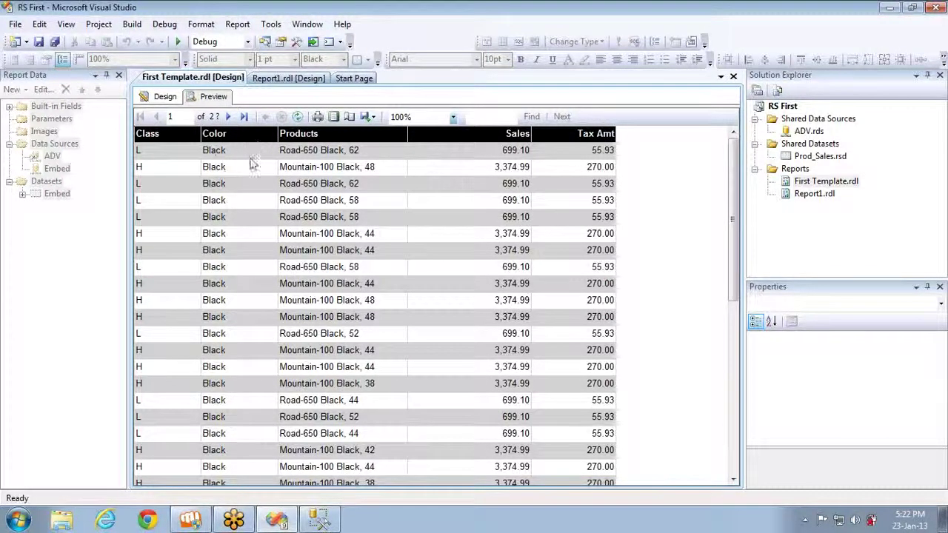
left_click(229, 119)
left_click(230, 119)
left_click(230, 120)
left_click(230, 119)
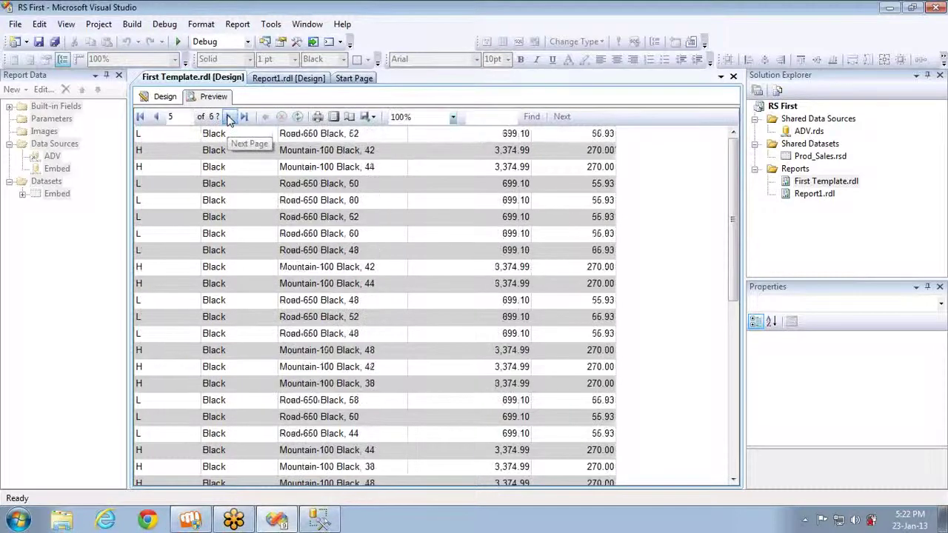
left_click(230, 120)
left_click(230, 119)
left_click(230, 119)
left_click(230, 120)
left_click(230, 119)
left_click(230, 119)
left_click(229, 120)
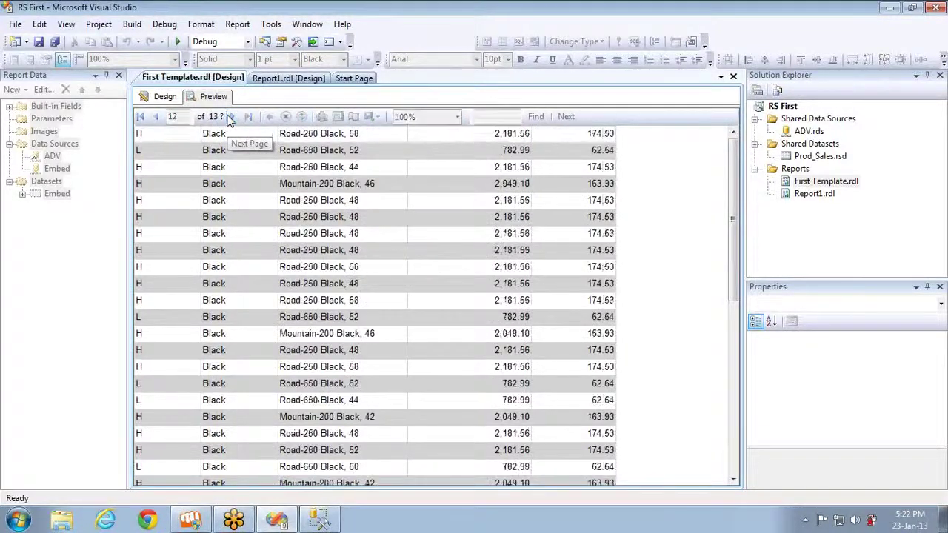
left_click(230, 119)
left_click(229, 119)
left_click(230, 119)
left_click(229, 120)
left_click(229, 119)
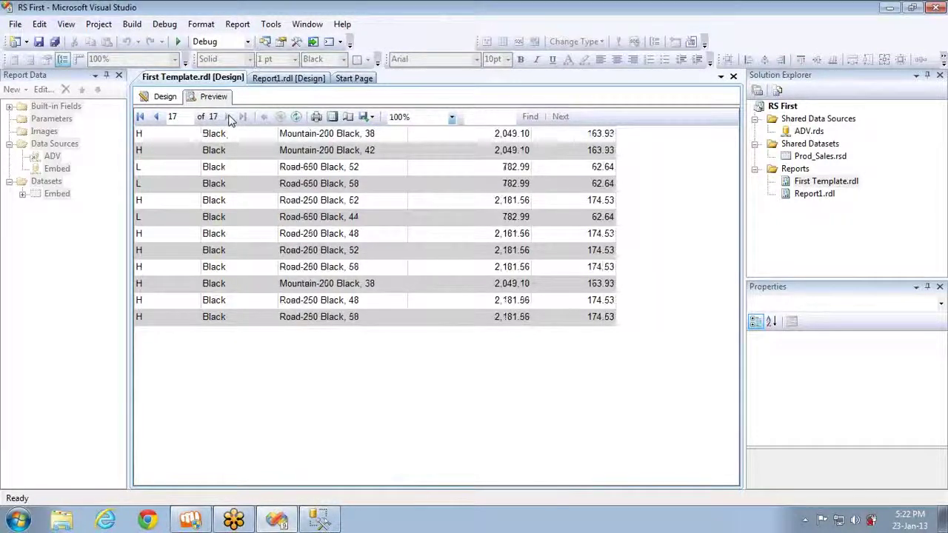
left_click(156, 117)
left_click(156, 117)
left_click(156, 117)
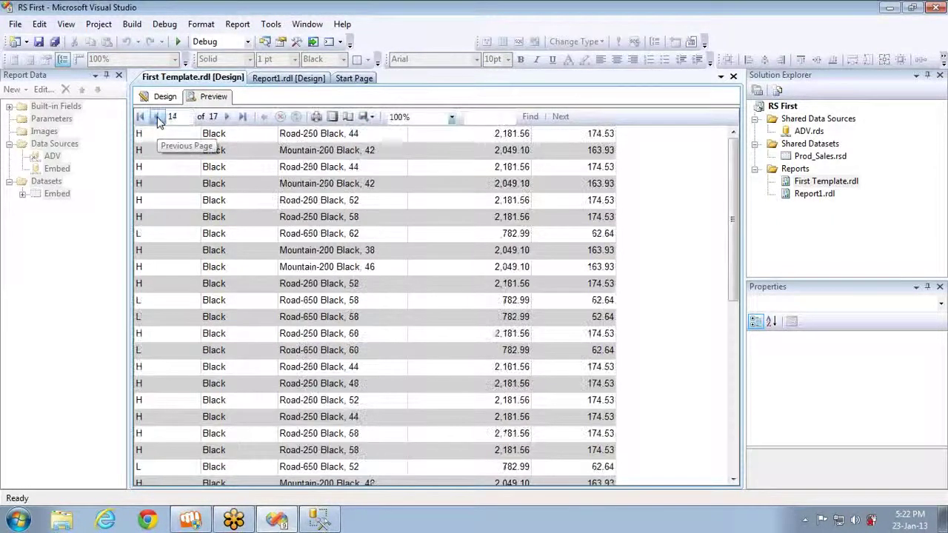
left_click(156, 117)
left_click(156, 117)
left_click(156, 117)
left_click(156, 117)
left_click(157, 117)
left_click(156, 117)
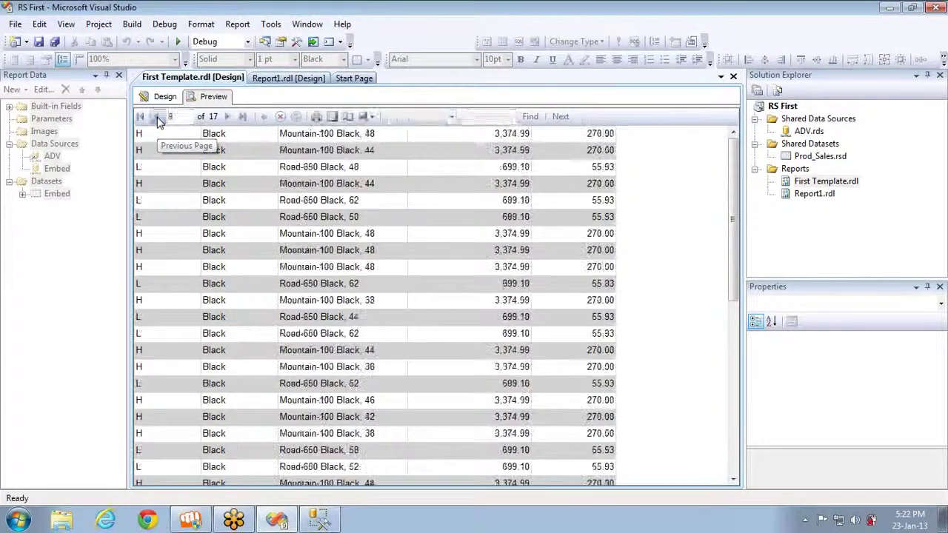
left_click(156, 117)
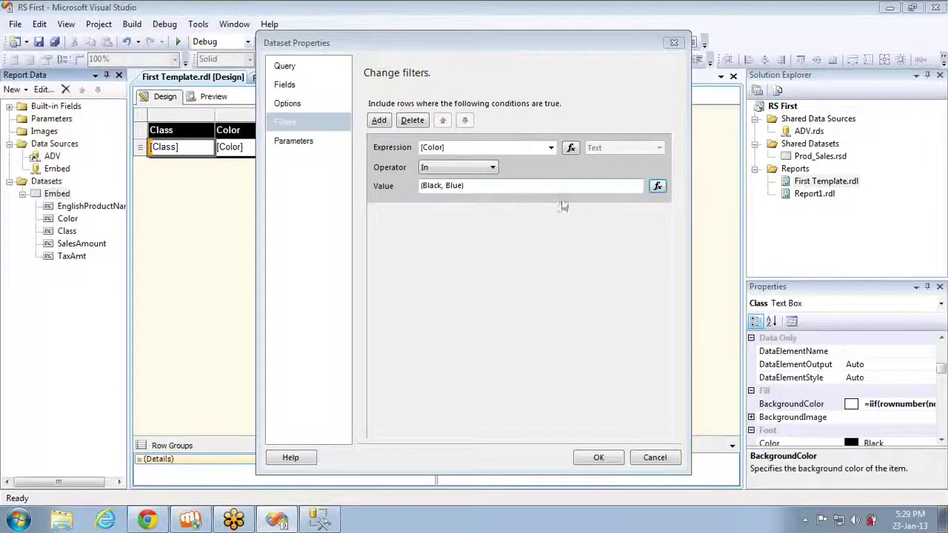
Step: Clear the whole value of the Embed dataset's Color filter
left_click(472, 186)
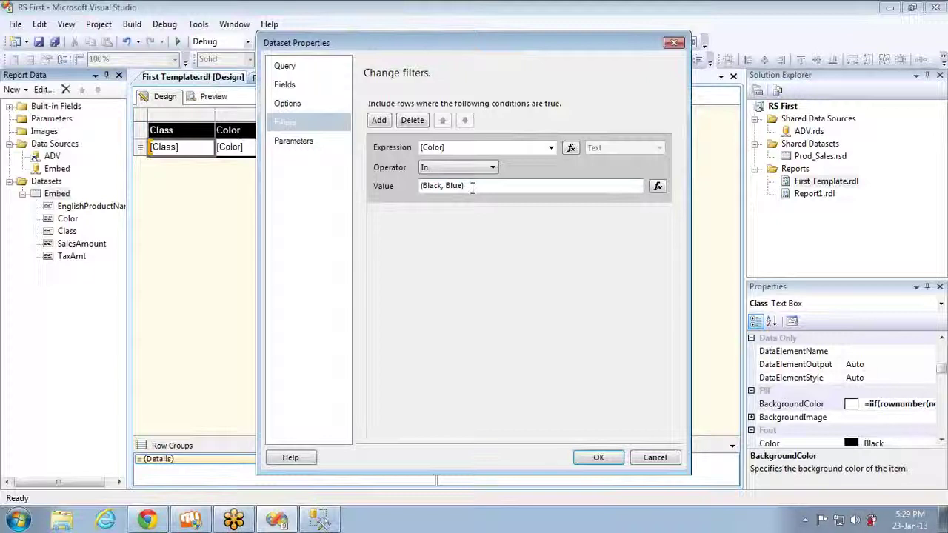
key("ctrl+a")
key("BackSpace")
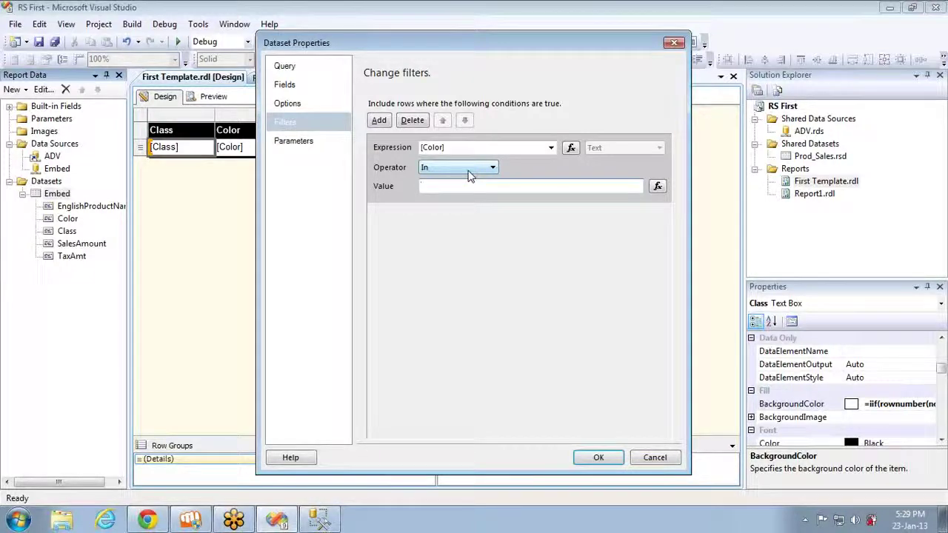
Step: Switch to Chrome and highlight the 11/1/2006 forum reply about using the IN operator in filter expressions
key("alt+Tab")
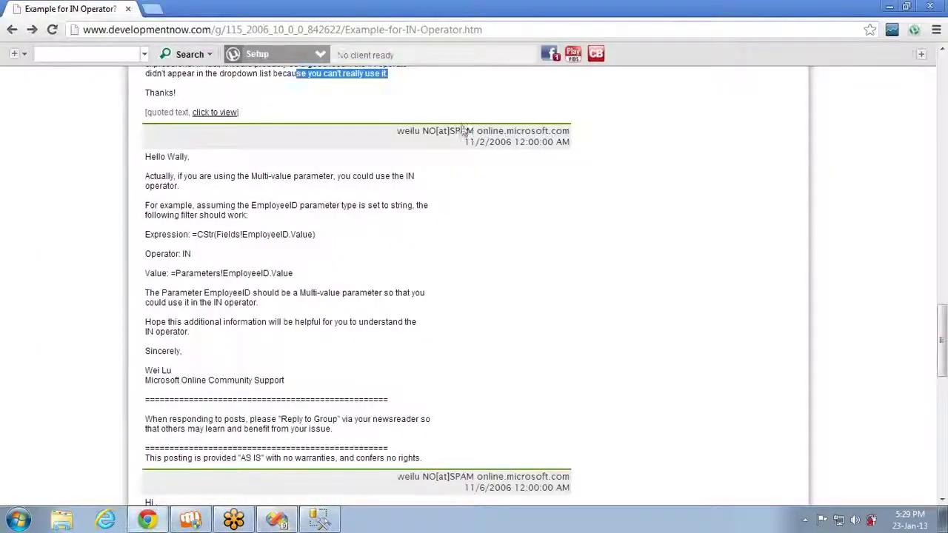
scroll(460, 203, "up", 1)
scroll(460, 203, "up", 2)
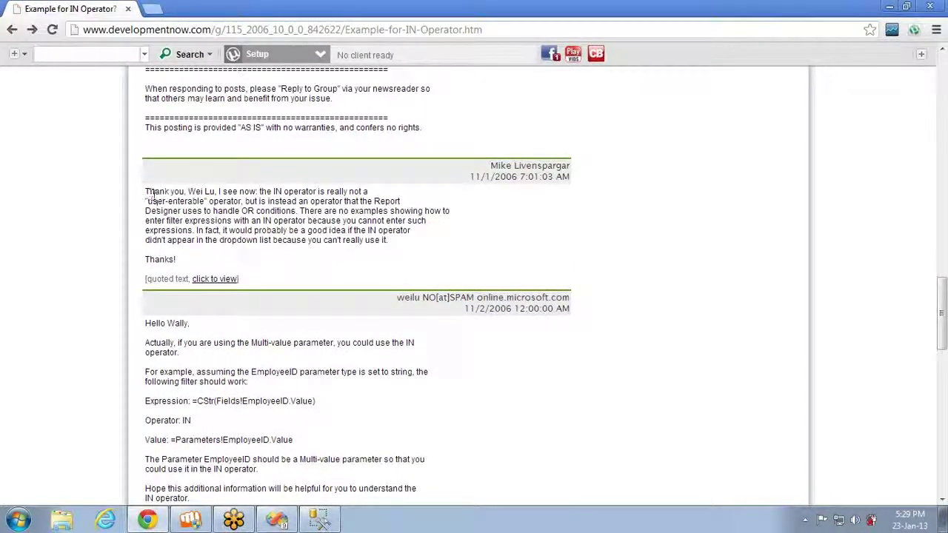
left_click_drag(150, 192, 383, 256)
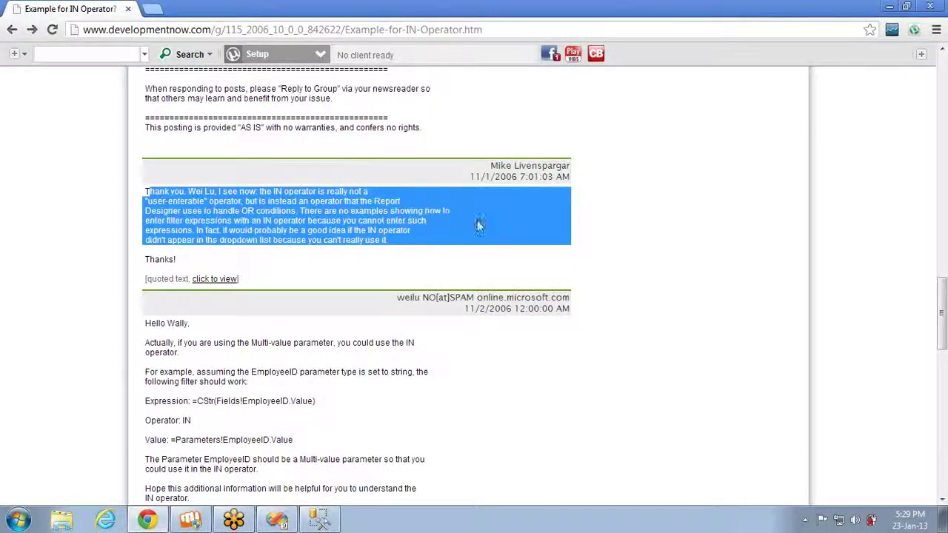
Step: Switch back to Visual Studio, set the Embed dataset's Color filter to <> Black, and preview the filtered report
key("alt+Tab")
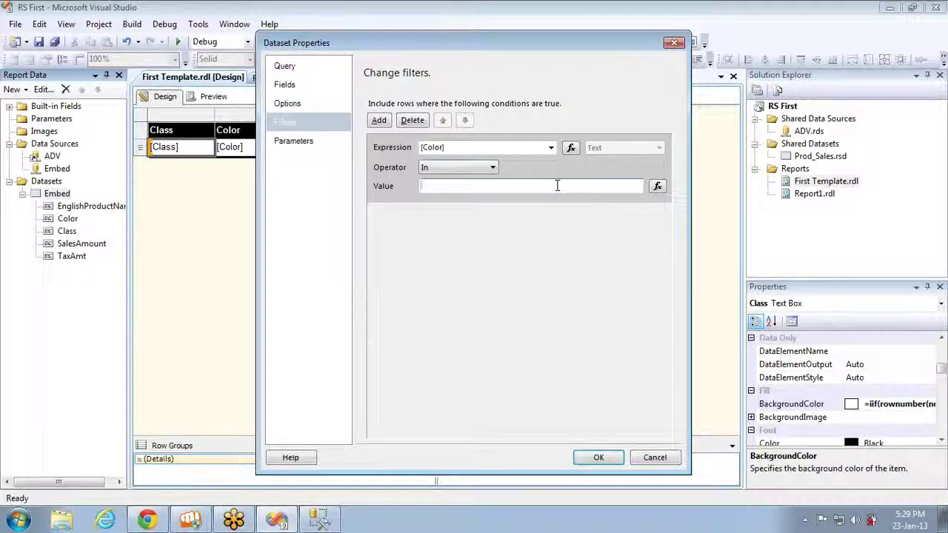
left_click(467, 171)
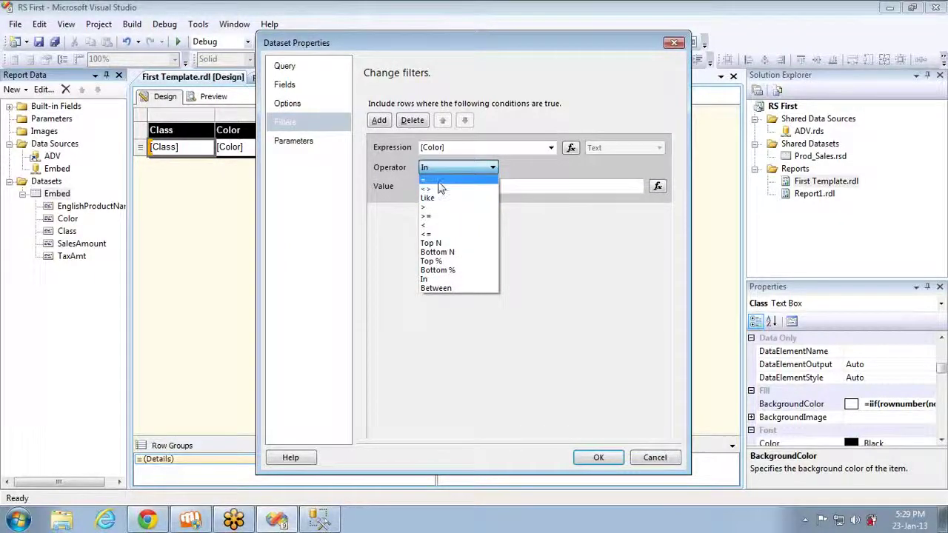
left_click(440, 190)
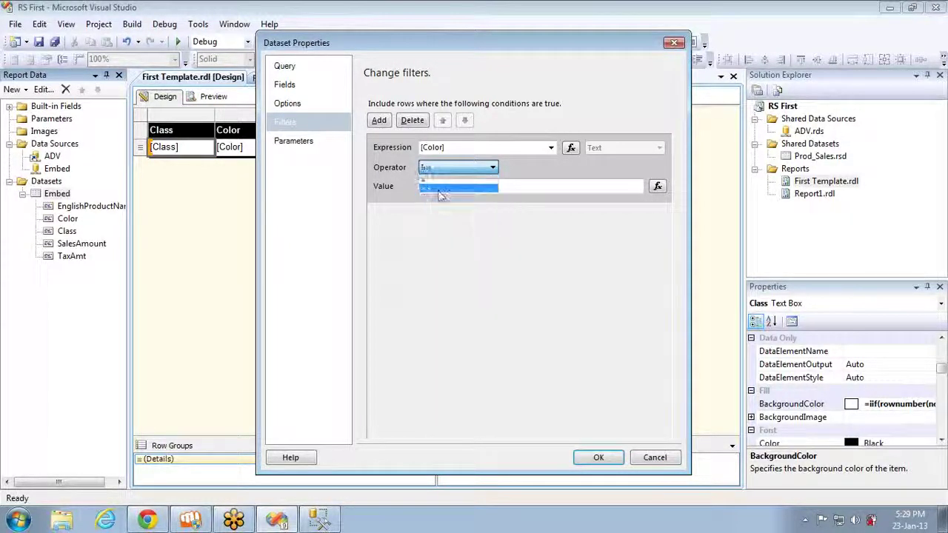
left_click(439, 189)
type("Black")
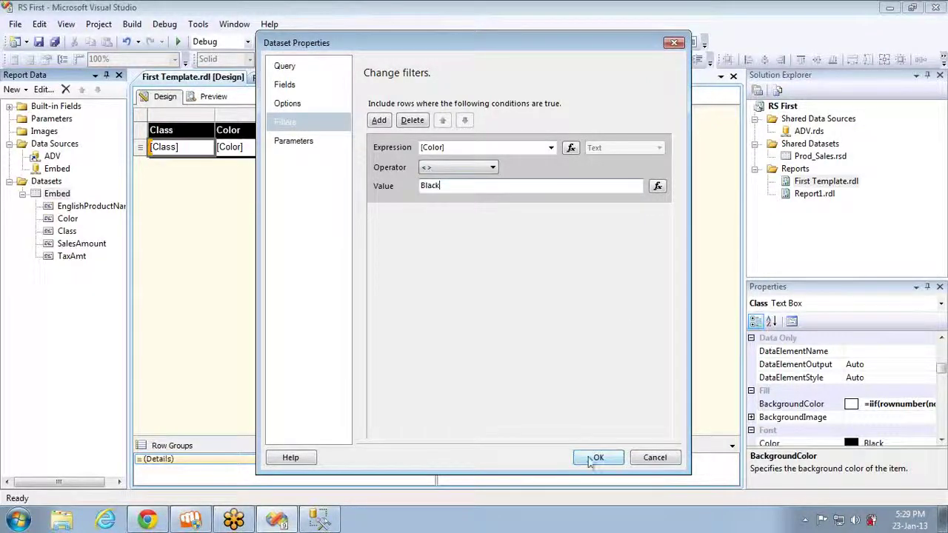
left_click(594, 457)
left_click(216, 101)
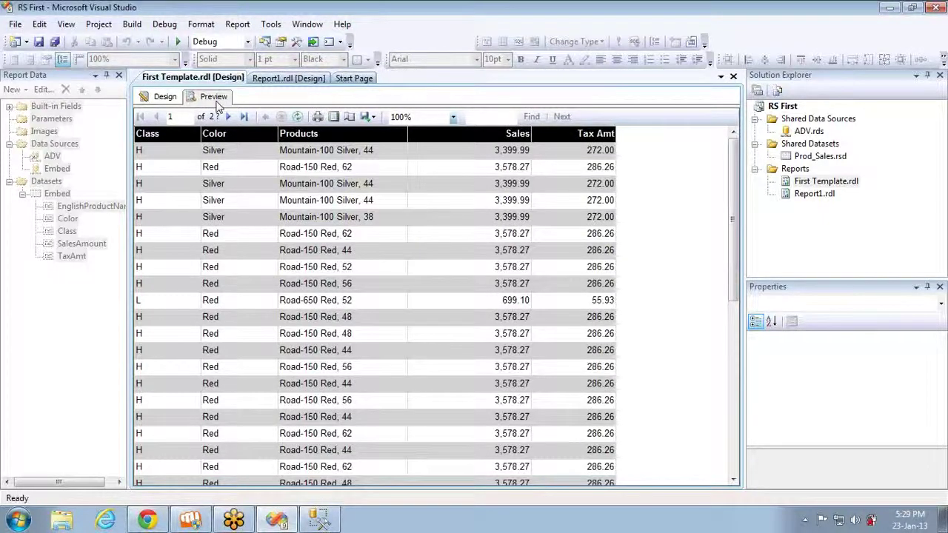
left_click(165, 97)
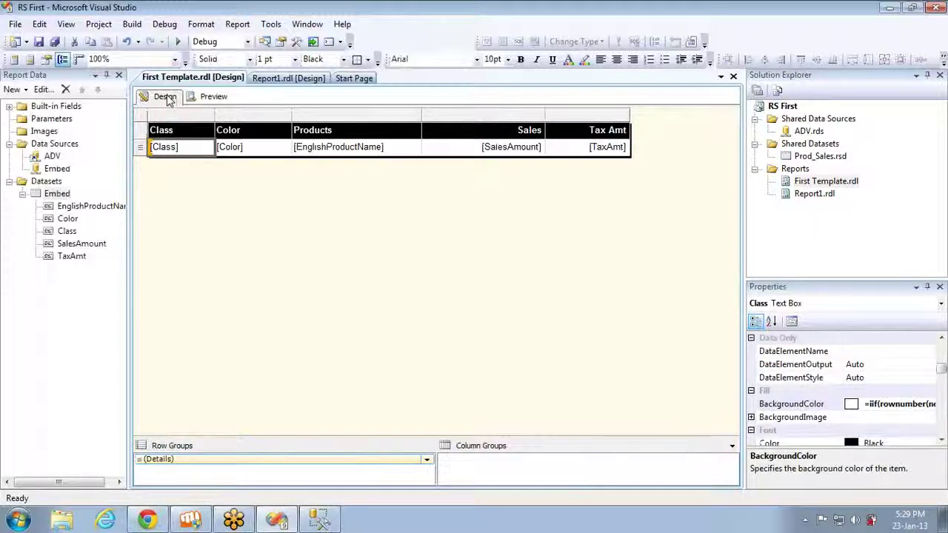
Step: Reopen the Embed dataset's filters, add two blank filter conditions, and delete both of them
double_click(58, 195)
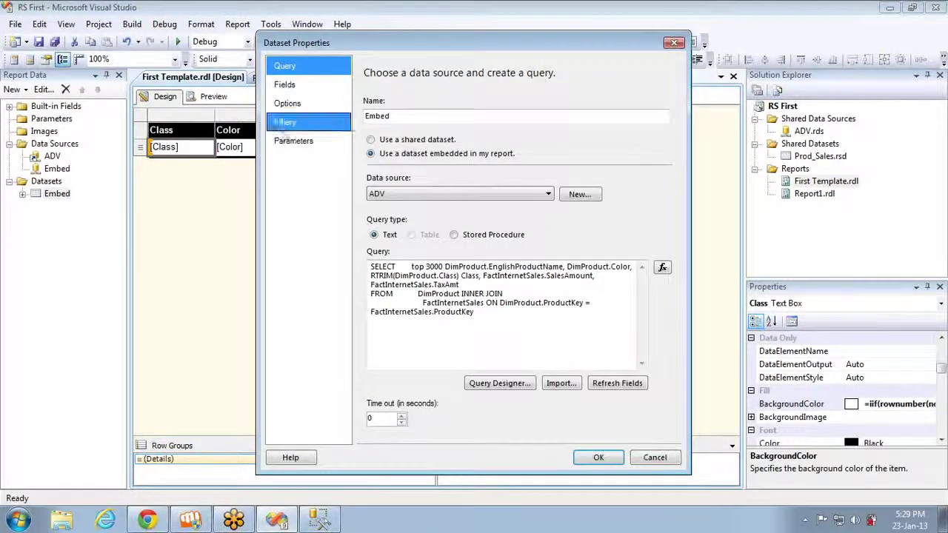
left_click(285, 123)
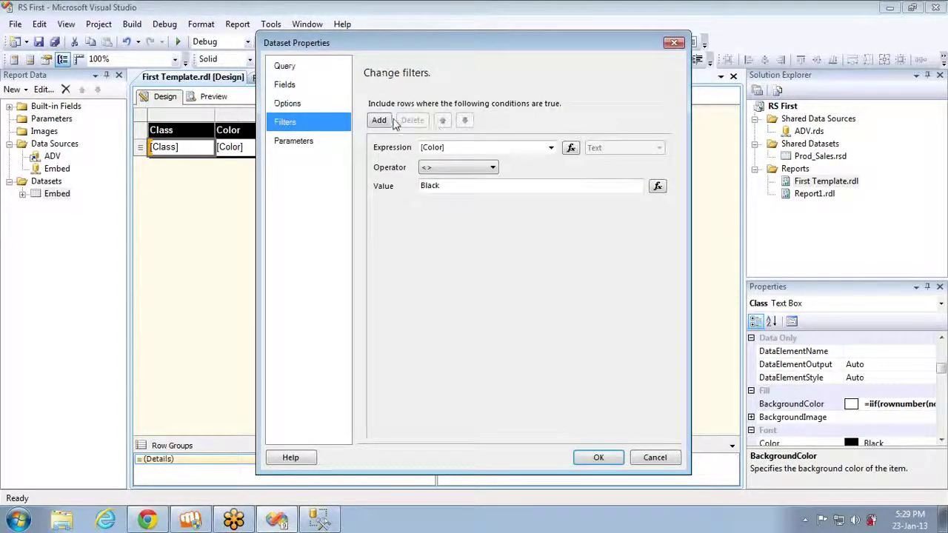
left_click(387, 121)
left_click(388, 121)
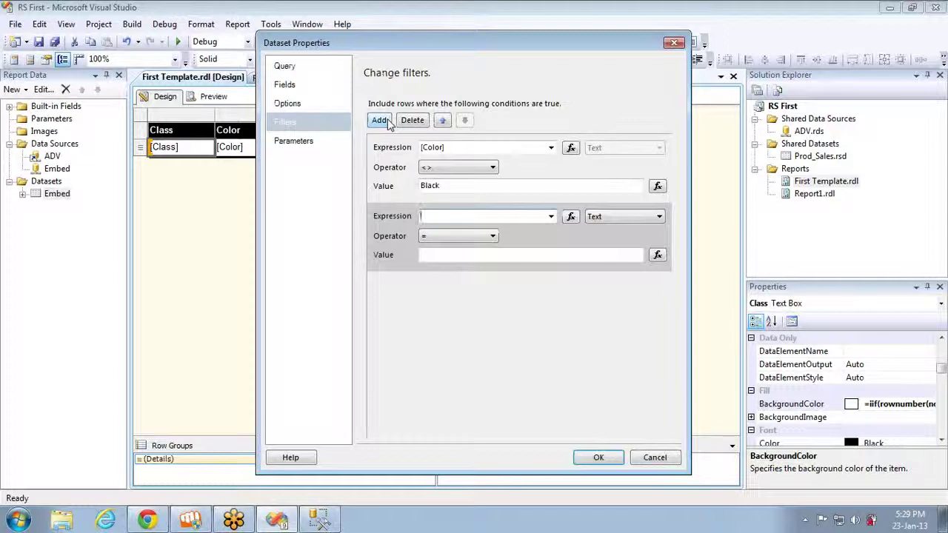
left_click(388, 121)
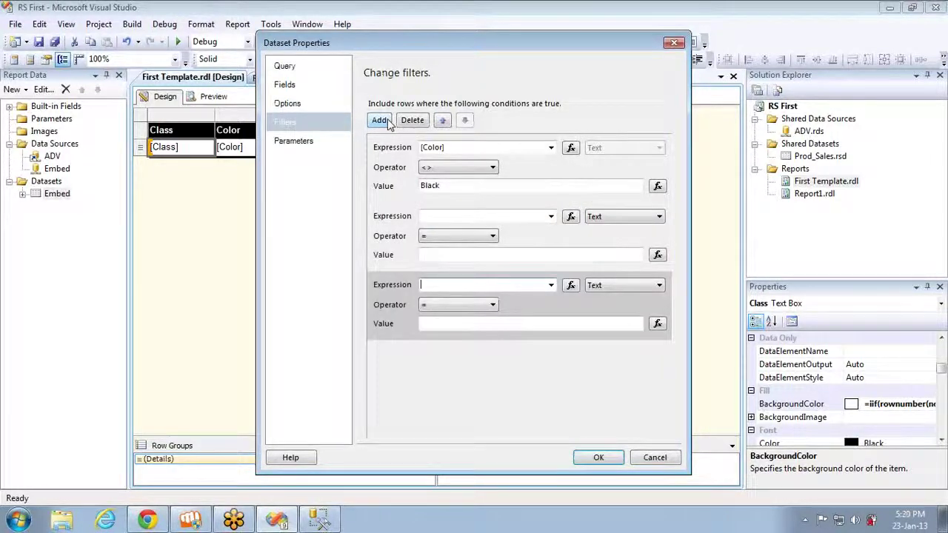
left_click(389, 234)
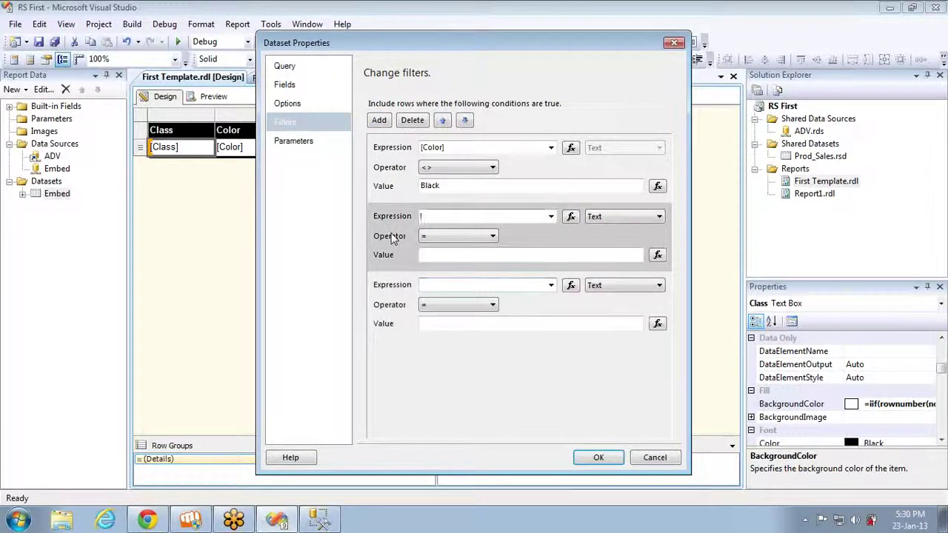
left_click(412, 121)
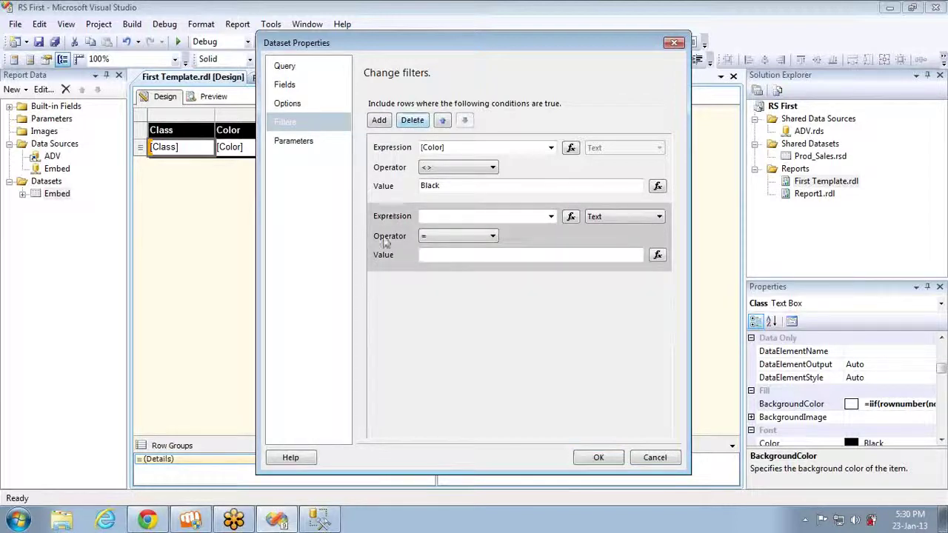
left_click(413, 121)
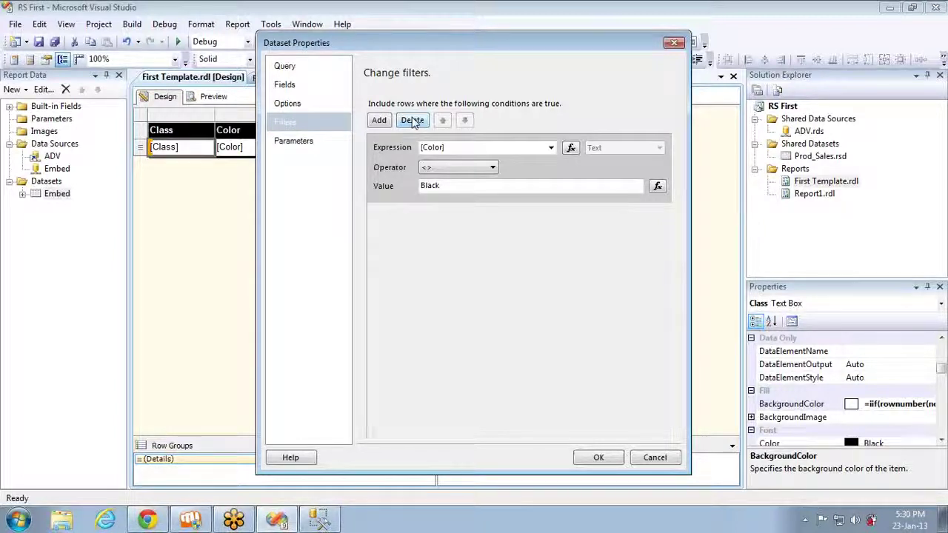
Step: Examine the Color filter's available operators and the dataset's query parameters, and close the properties without changes
left_click(448, 168)
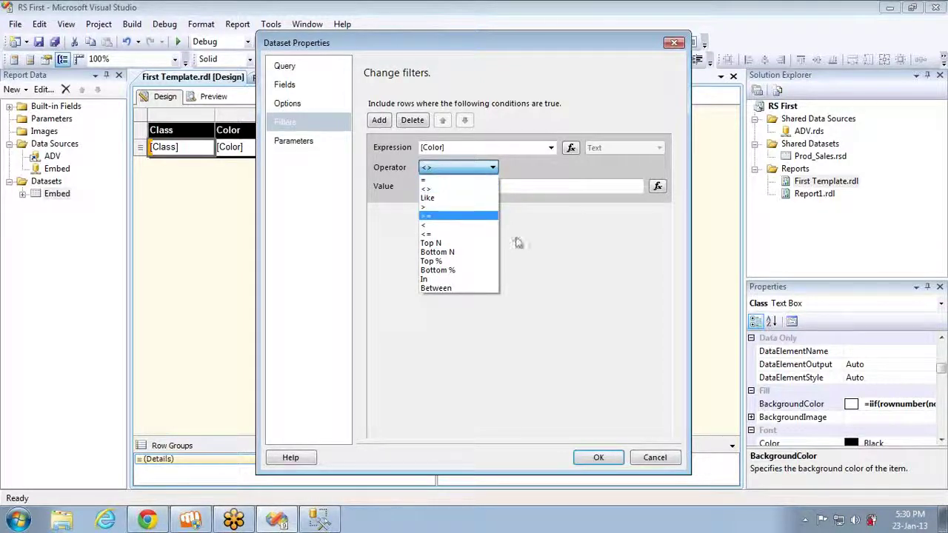
left_click(557, 257)
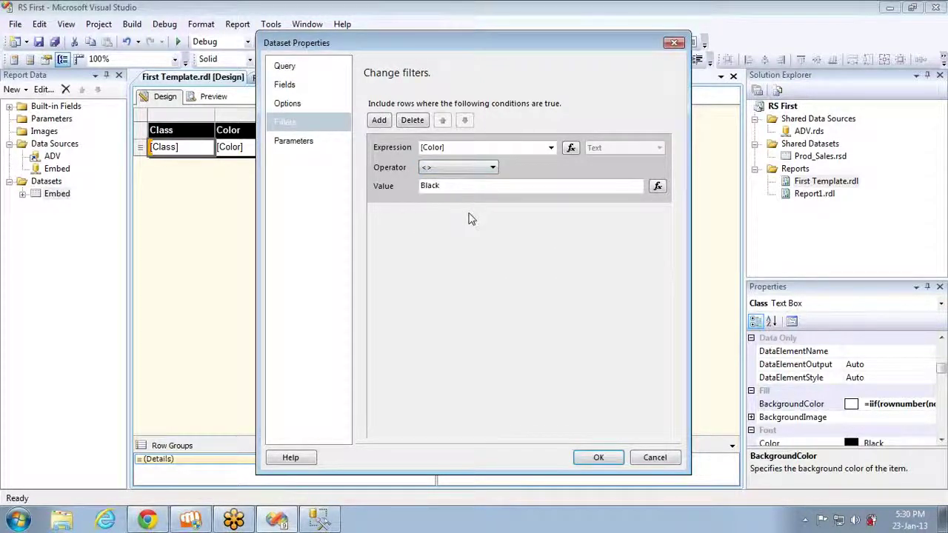
left_click(300, 143)
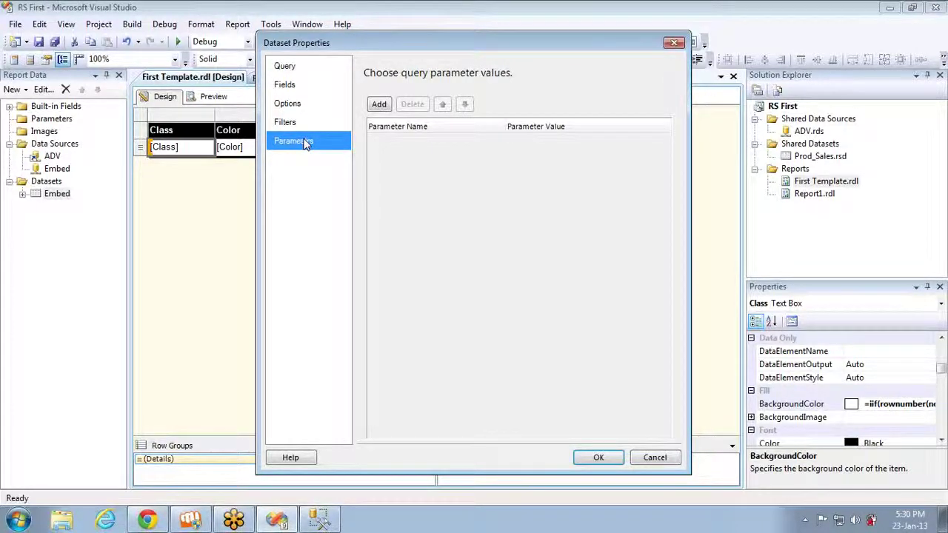
left_click(655, 457)
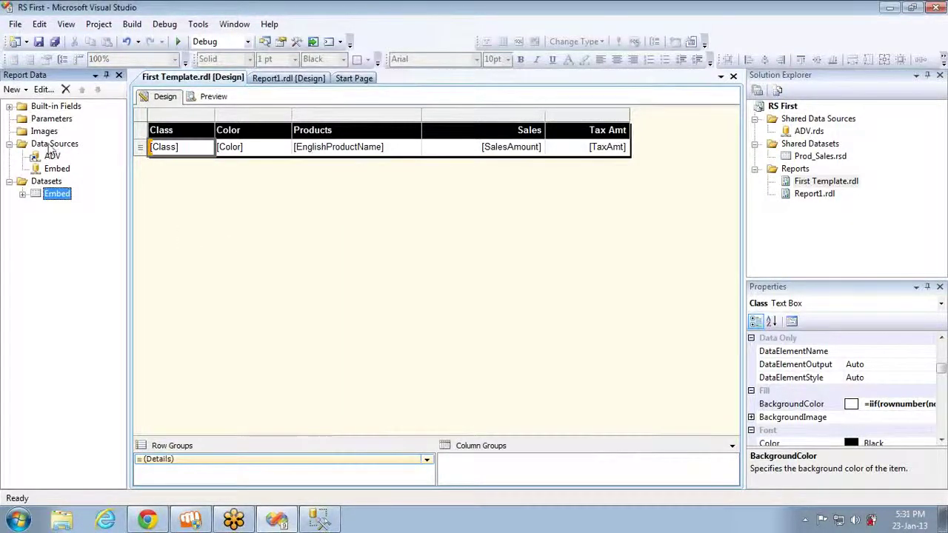
Step: Reopen the Embed dataset's properties, review its query and query parameters, and close them
left_click(41, 120)
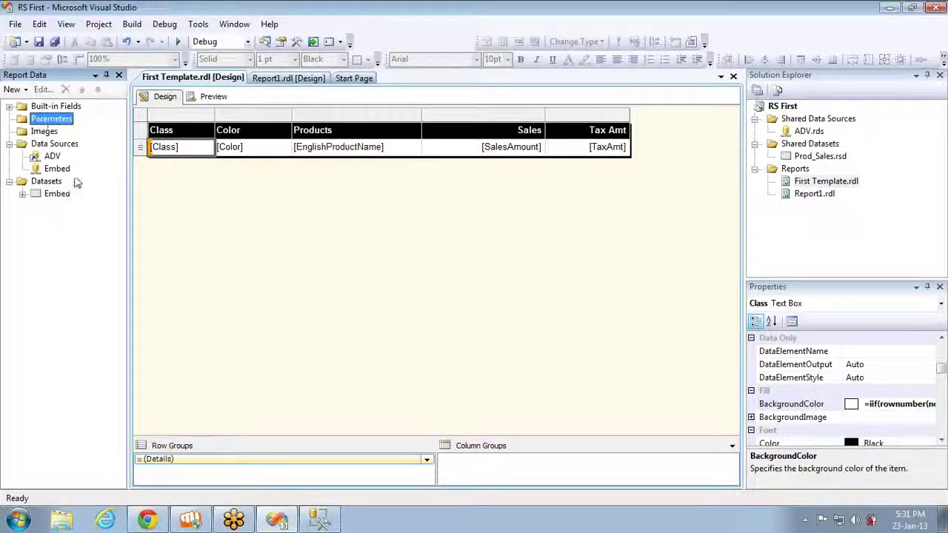
left_click(59, 195)
double_click(59, 195)
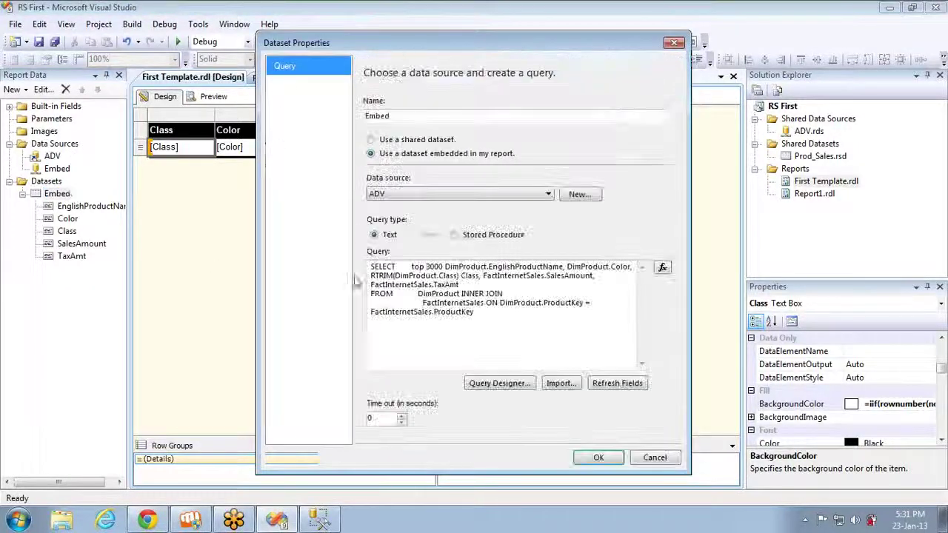
left_click(480, 324)
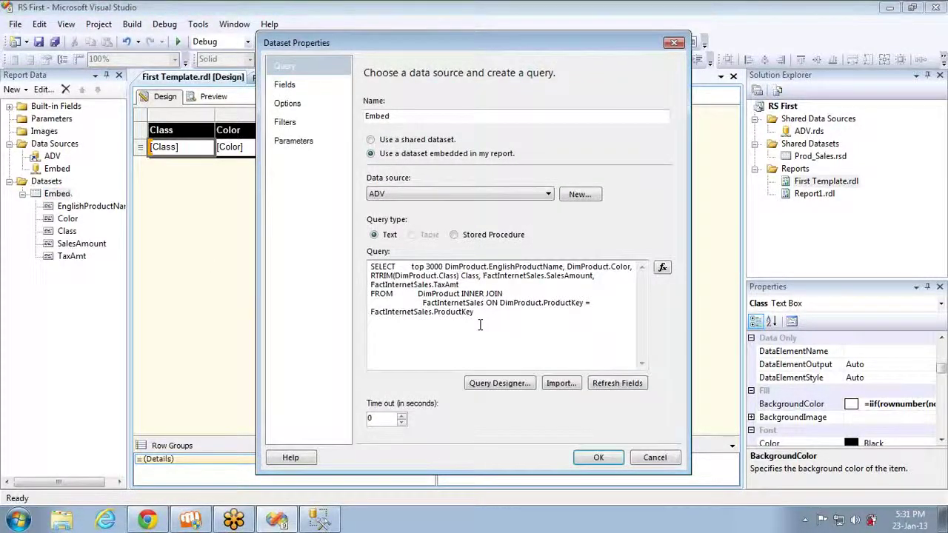
left_click(302, 141)
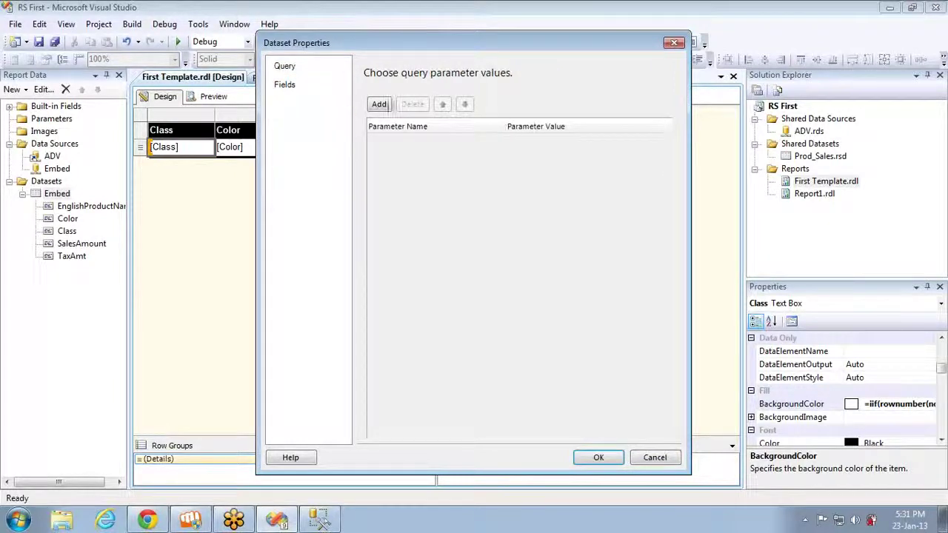
left_click(675, 43)
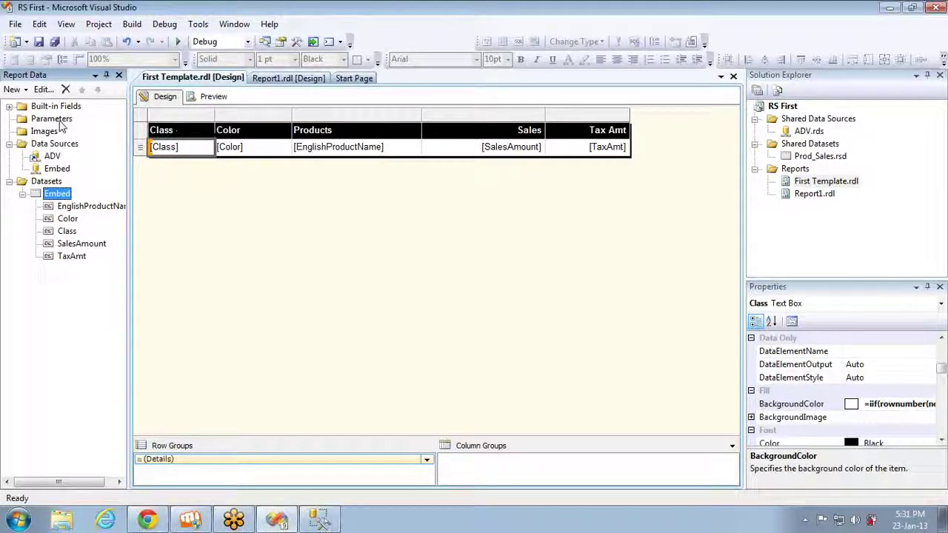
Step: Check the Color filter in the Embed dataset's properties once more and accept the dialog
double_click(58, 193)
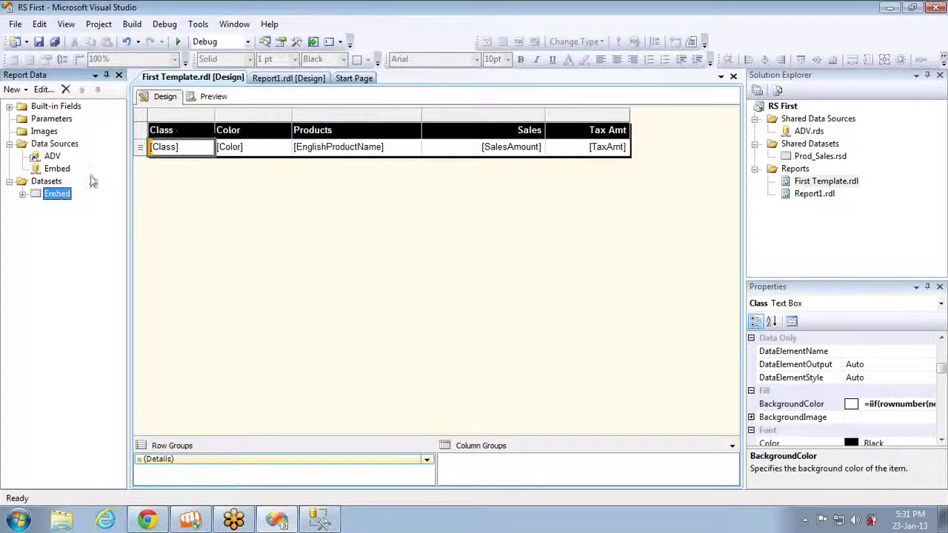
left_click(284, 124)
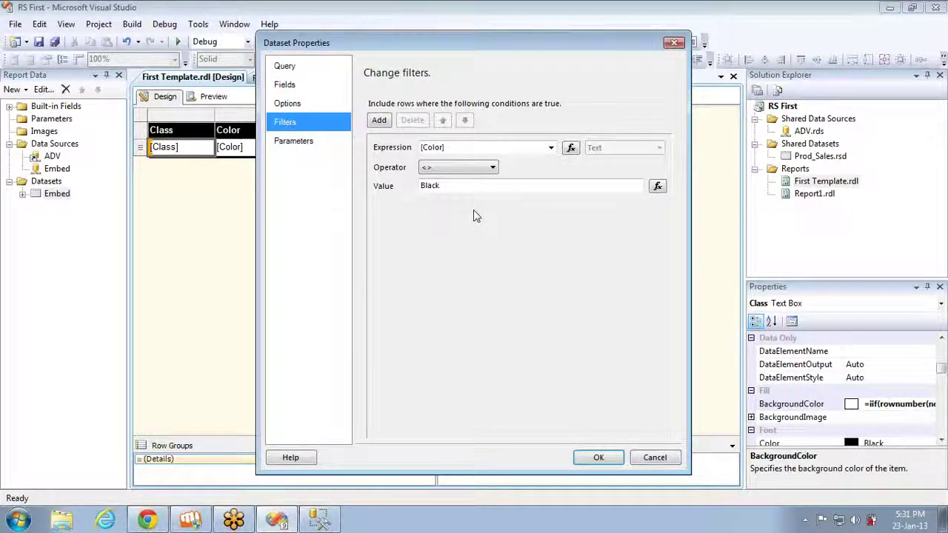
left_click(604, 458)
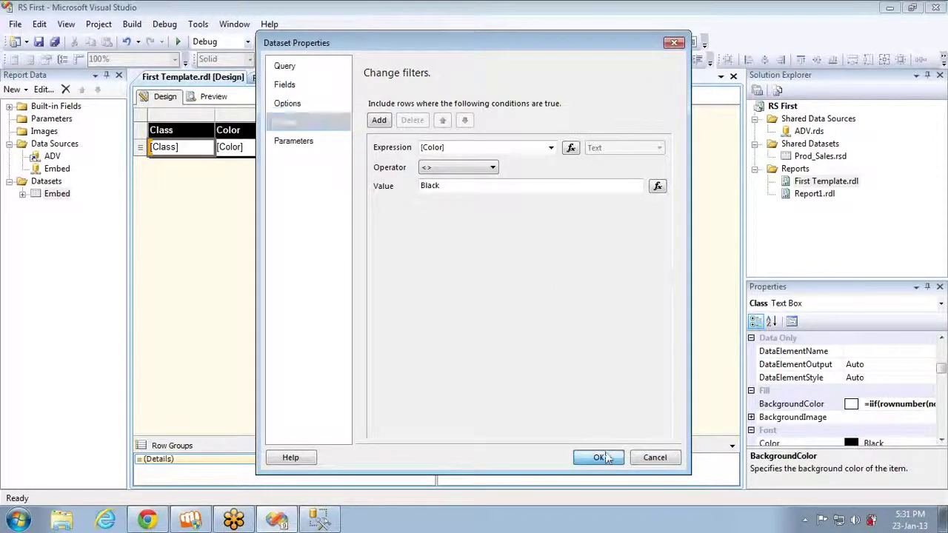
Step: Add a new report parameter to the First Template report and name it colorParam
left_click(59, 120)
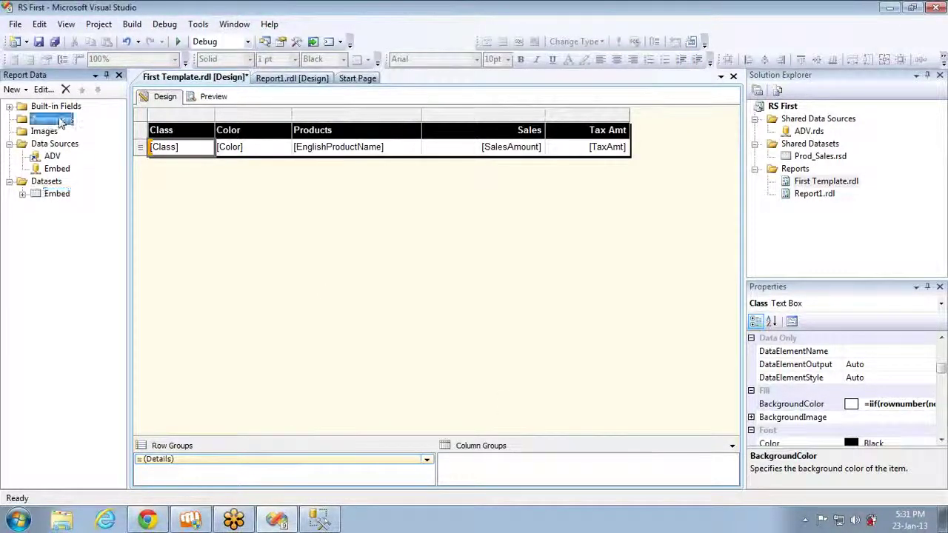
right_click(62, 121)
left_click(104, 126)
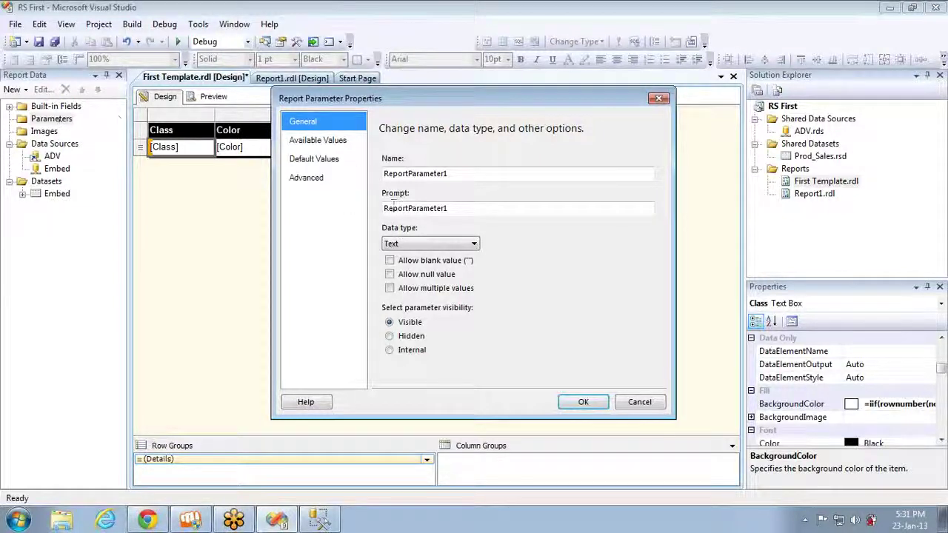
left_click(489, 174)
double_click(490, 174)
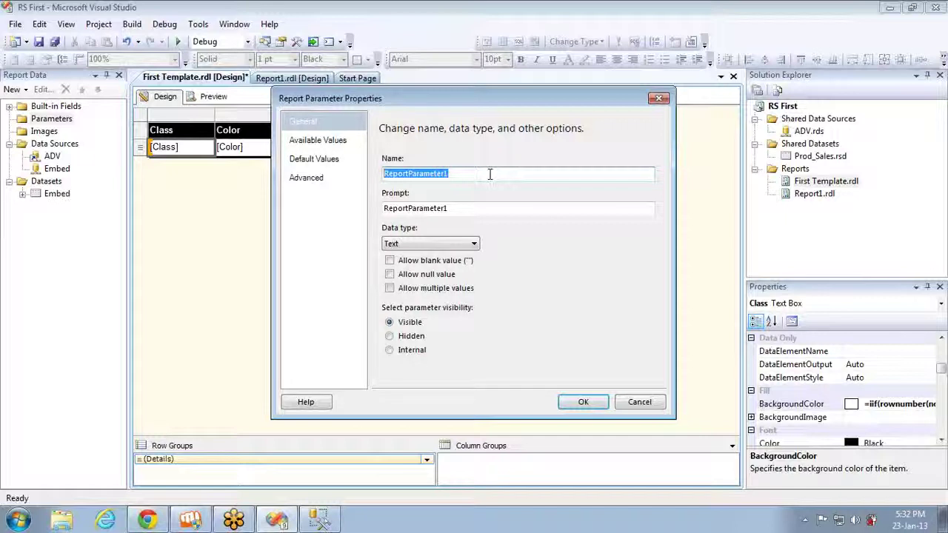
type("color")
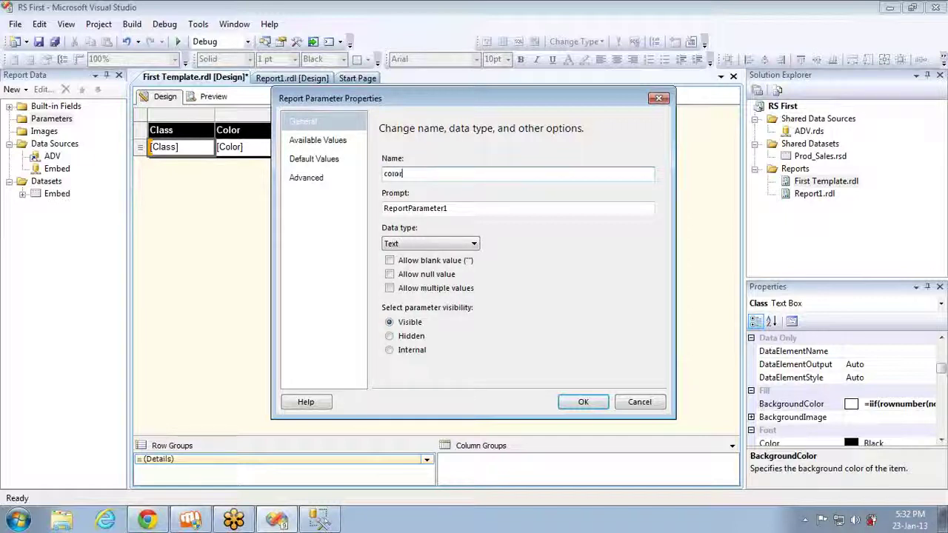
type("Para")
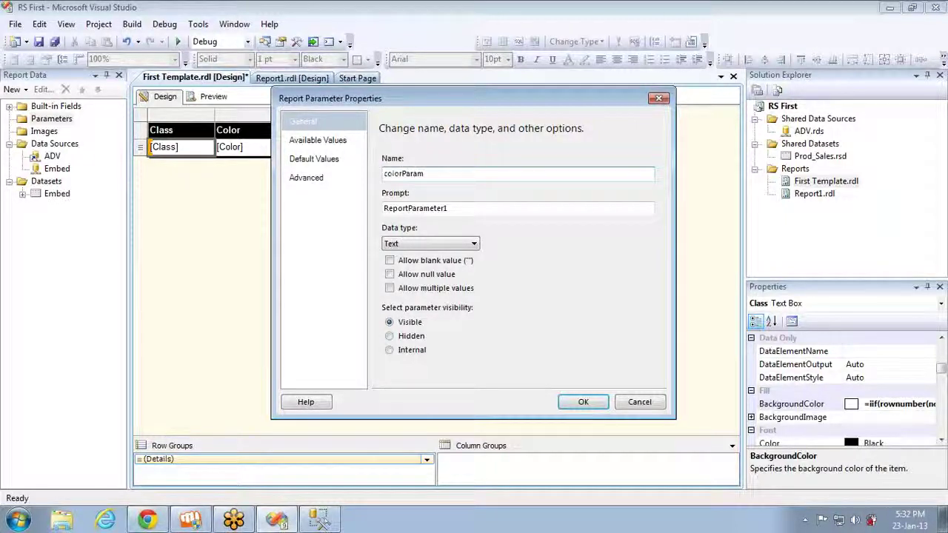
type("m")
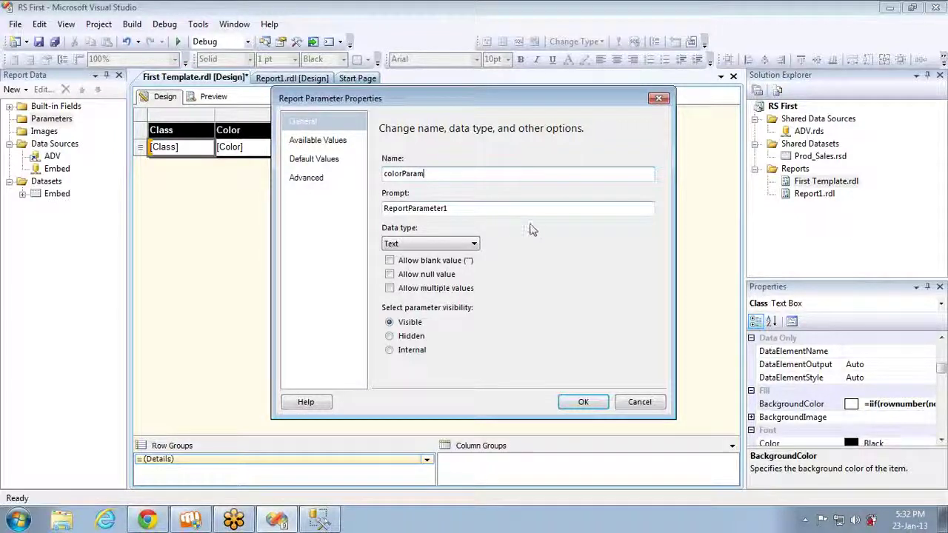
Step: Set the new parameter's prompt to "Color :", confirm the parameter, and preview the report
left_click(492, 209)
double_click(491, 210)
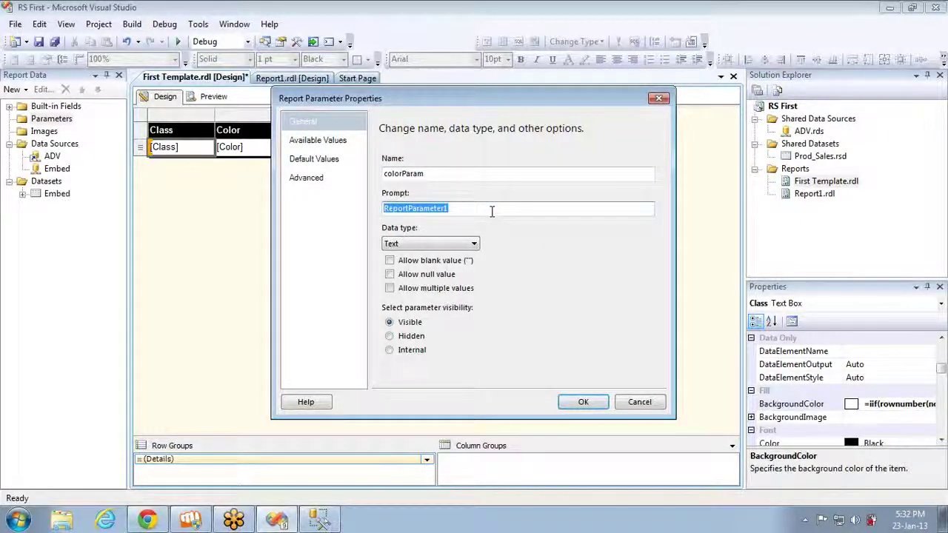
type("Color :")
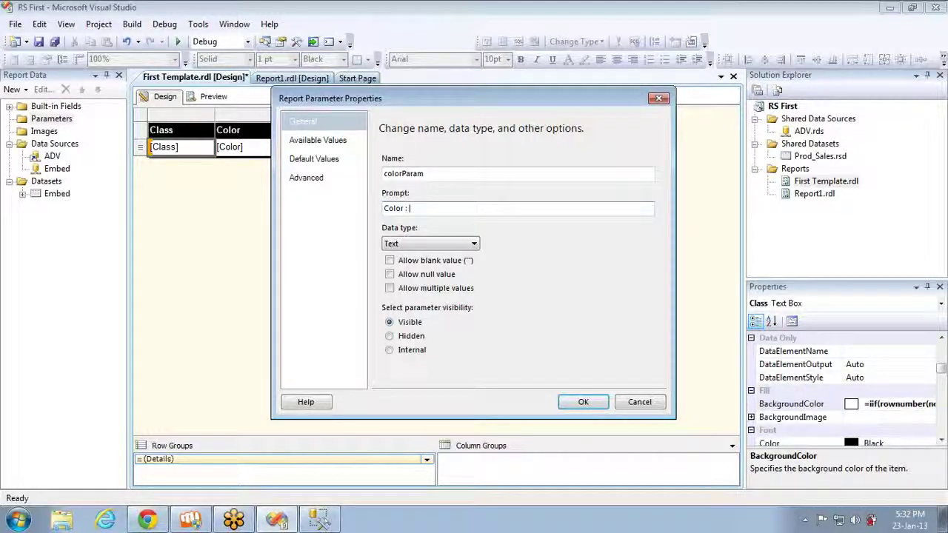
left_click(583, 402)
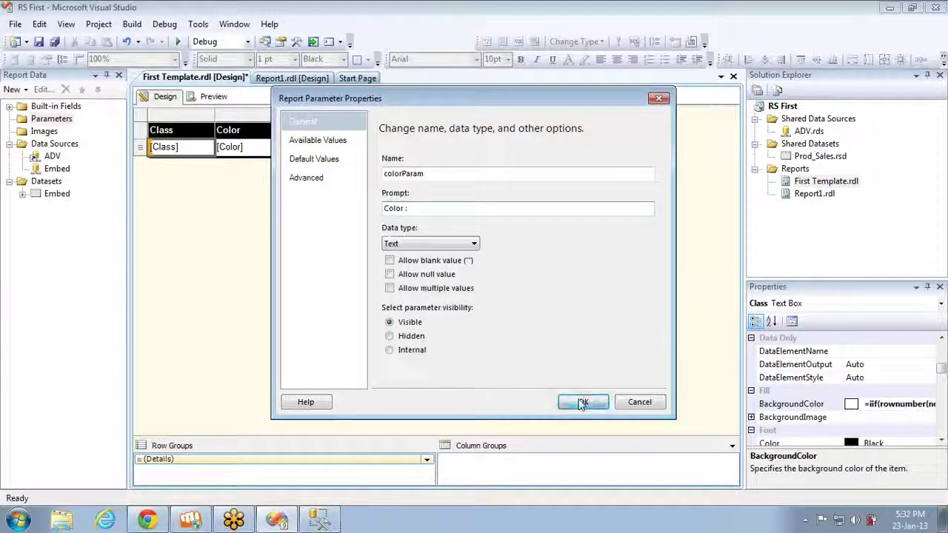
left_click(212, 97)
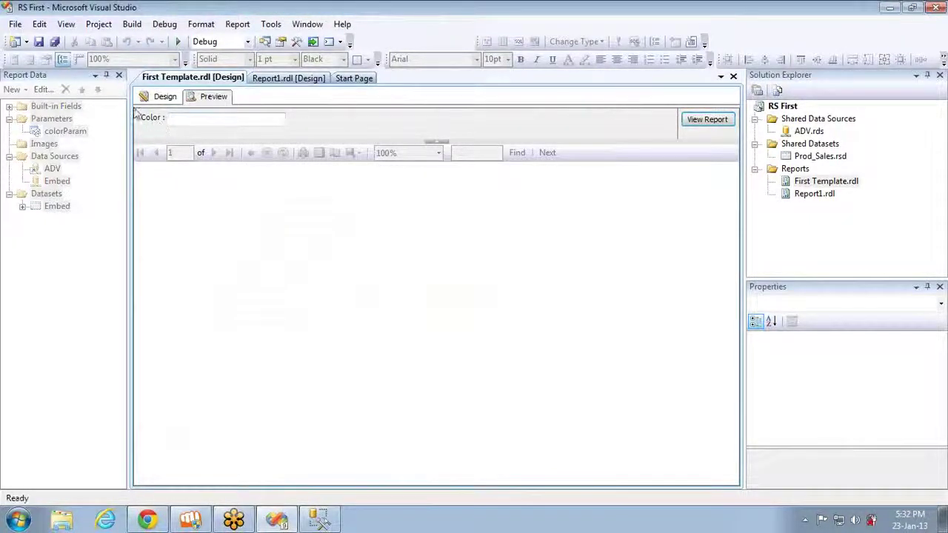
Step: Return from the preview to the design view, open the colorParam parameter's properties and choose Text as its data type
left_click(163, 98)
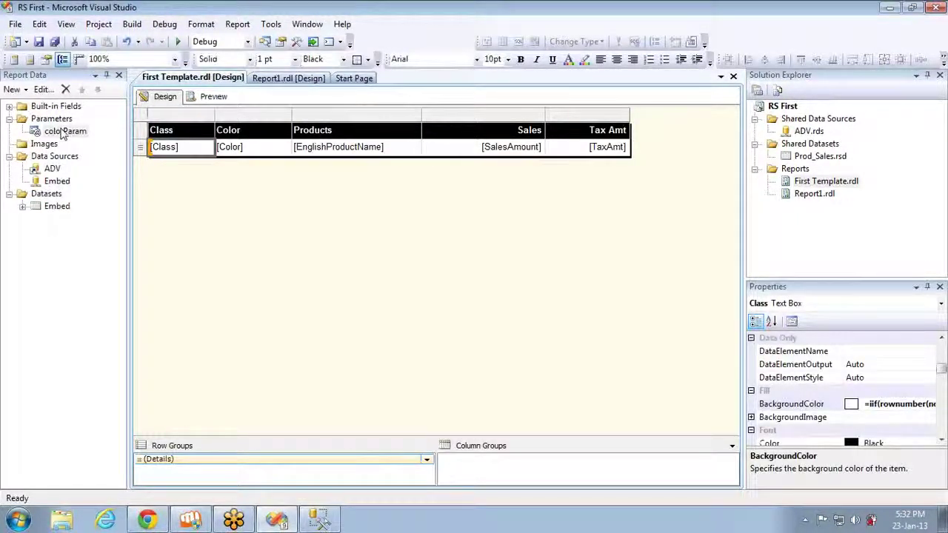
left_click(206, 98)
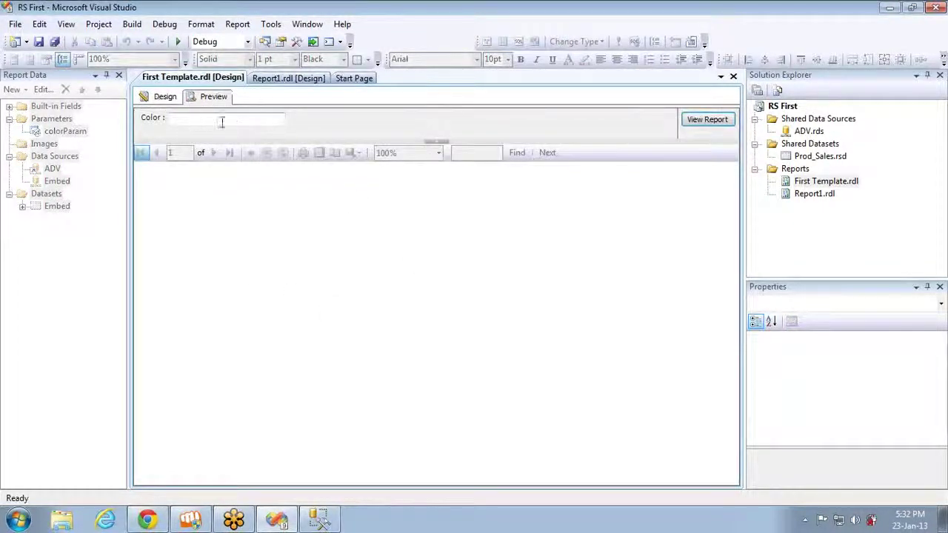
left_click(158, 100)
double_click(52, 133)
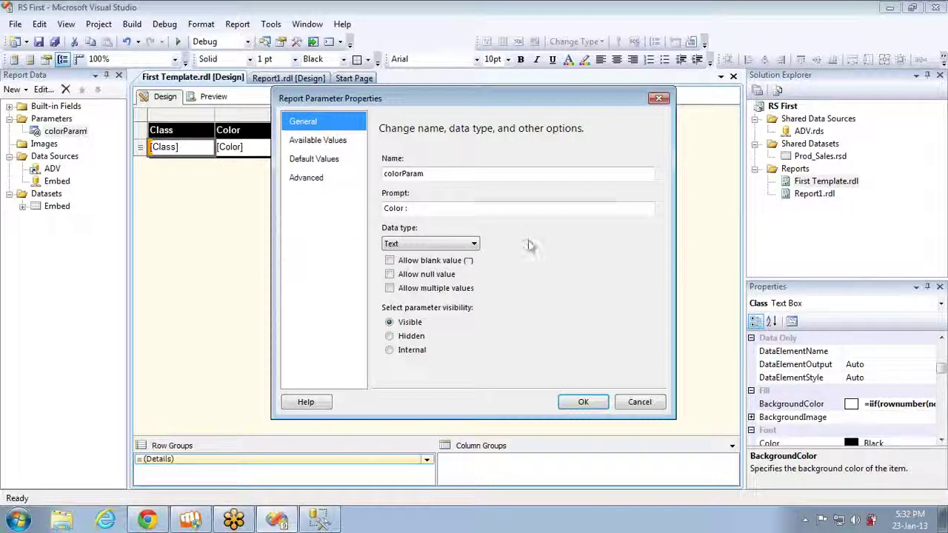
left_click(433, 244)
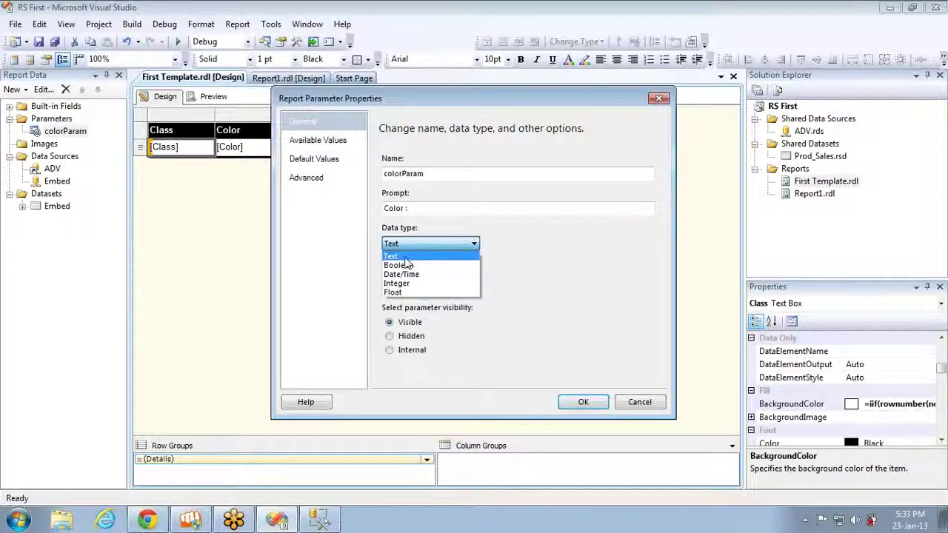
left_click(405, 260)
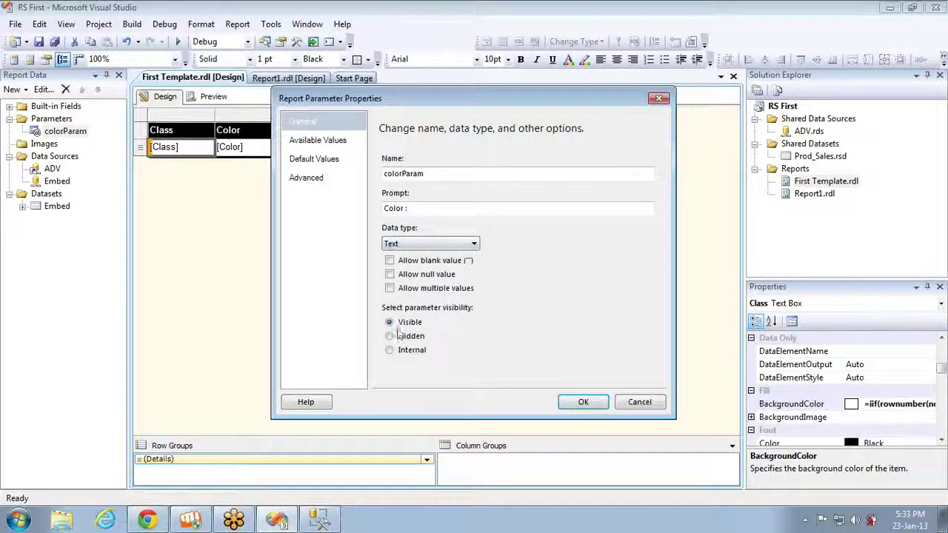
Step: Specify the available values for colorParam manually and add an entry with label Red and value Red
left_click(318, 142)
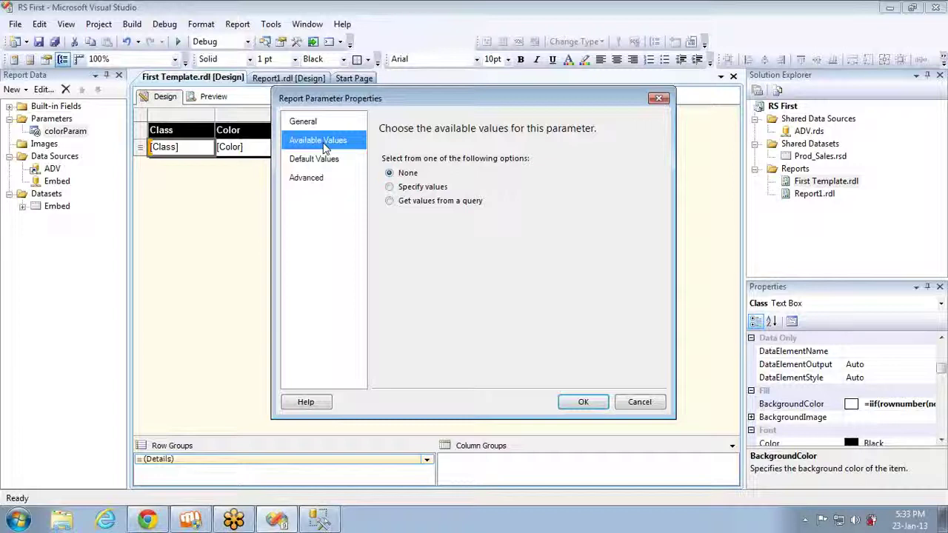
left_click(409, 194)
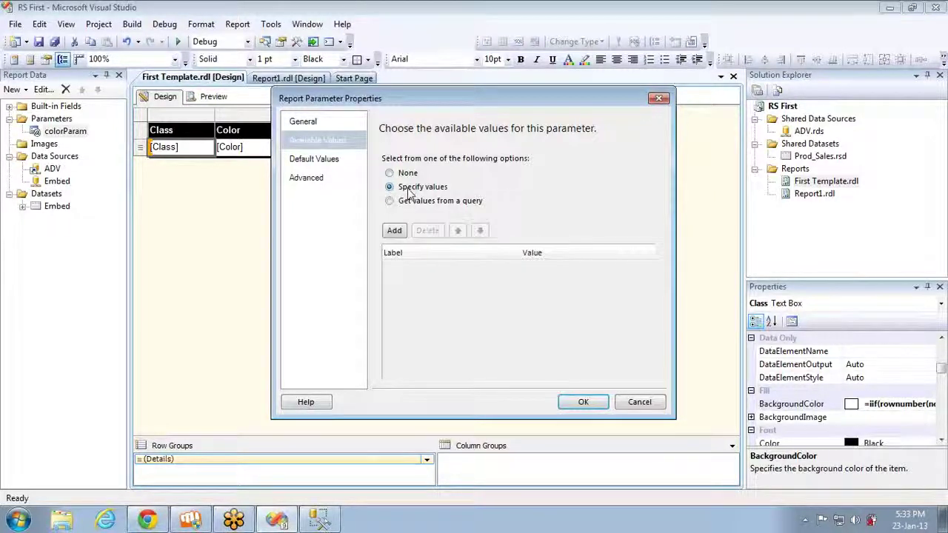
left_click(396, 231)
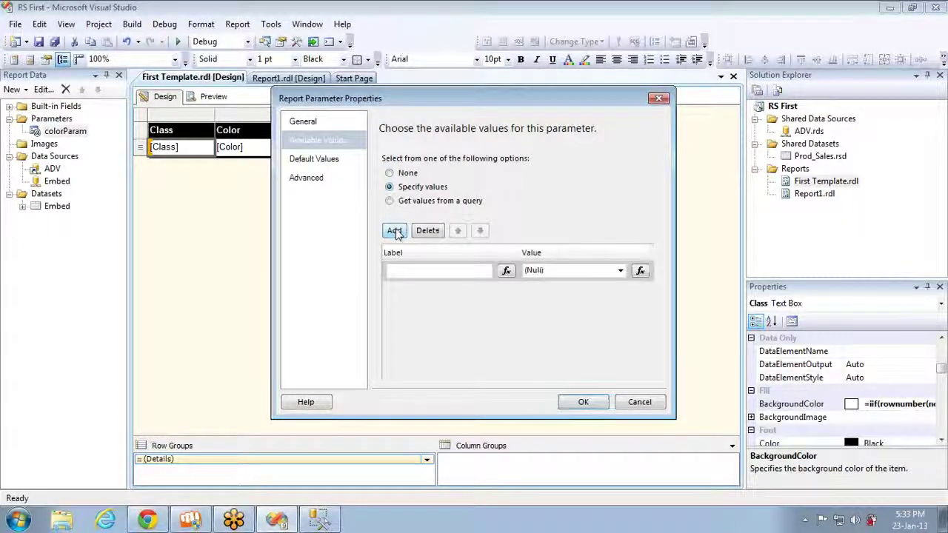
left_click(419, 271)
type("Red")
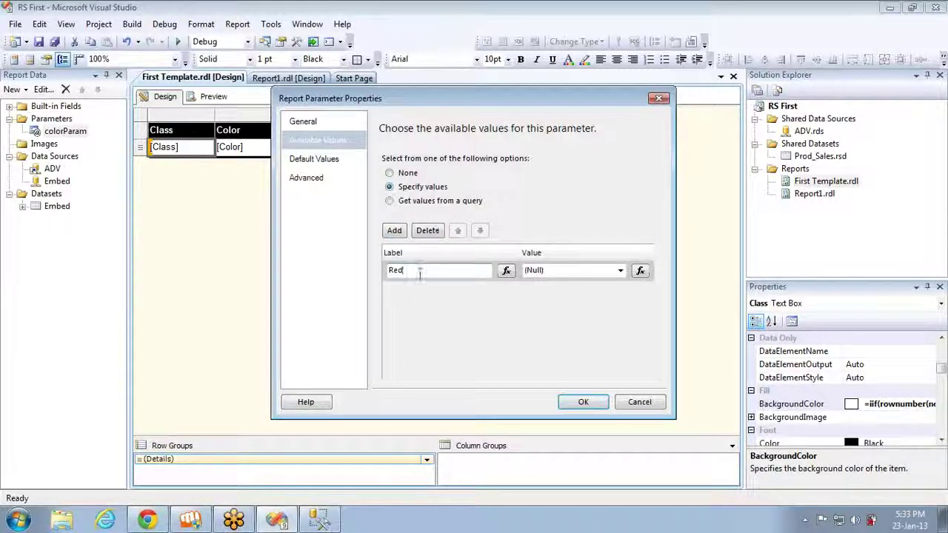
left_click(548, 271)
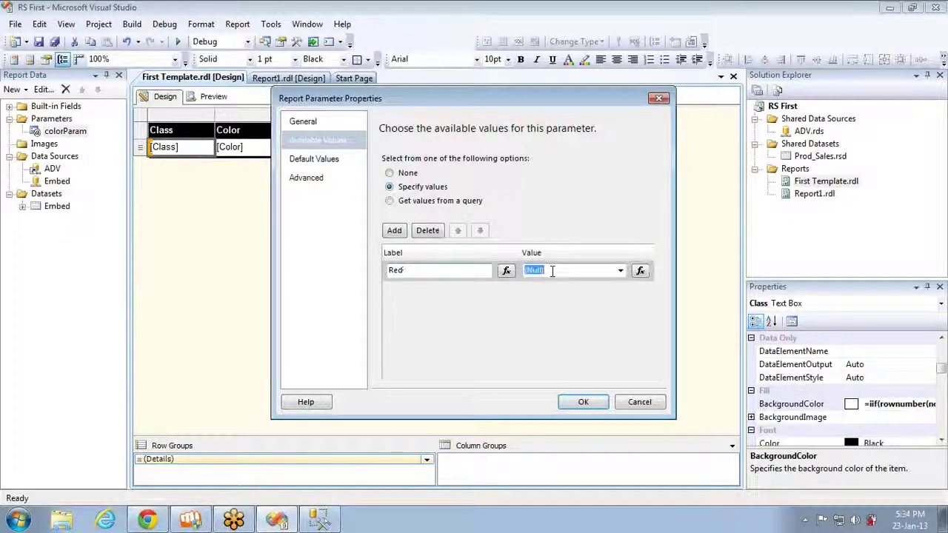
type("Red")
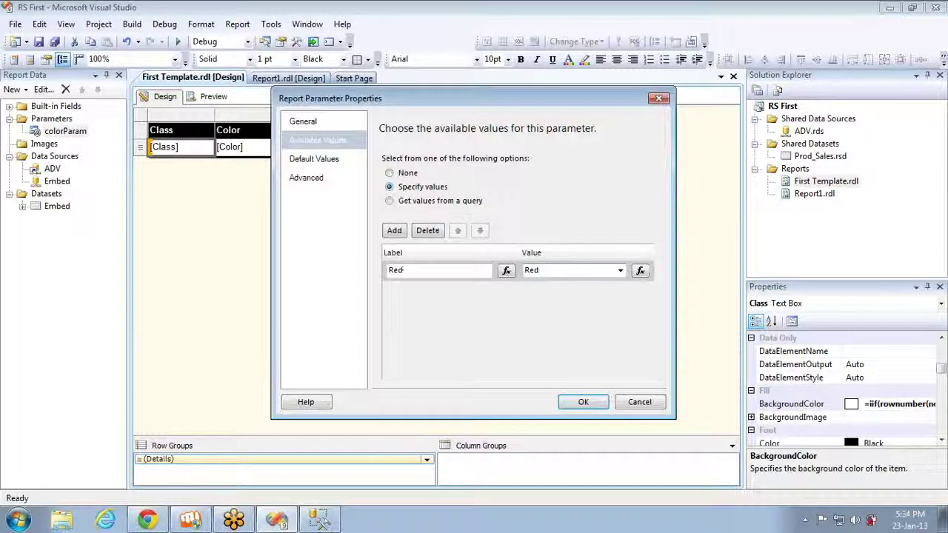
Step: Add a second available value with label Blue and value Blue, and confirm the parameter properties
left_click(395, 231)
type("Blue")
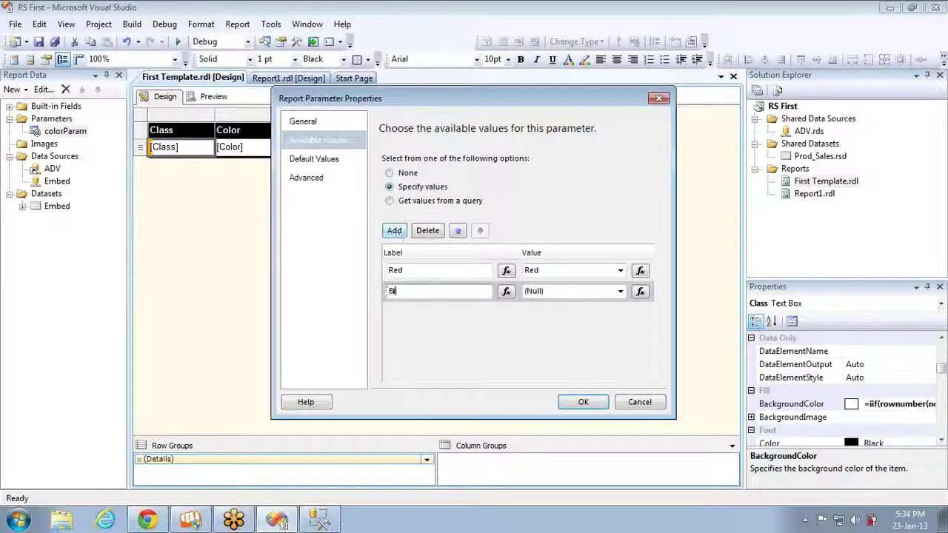
left_click(550, 291)
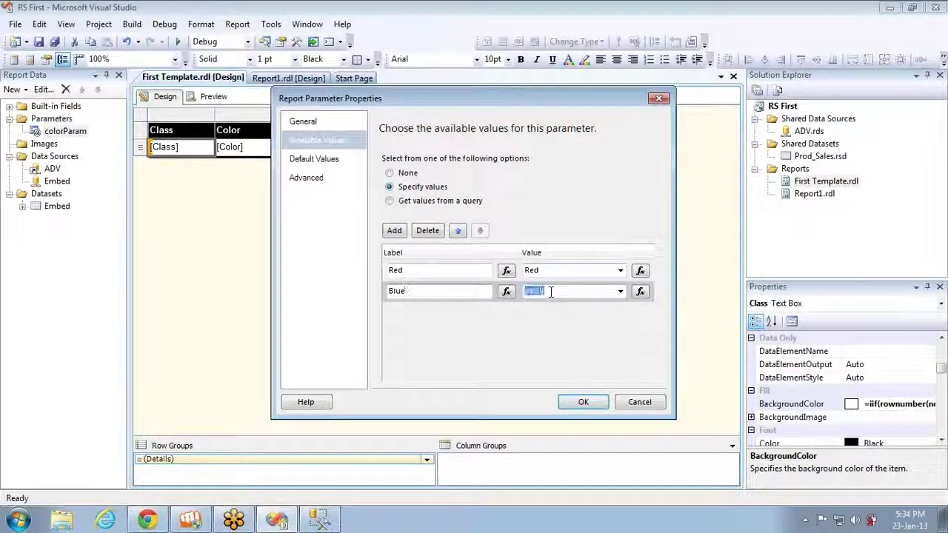
type("Blu")
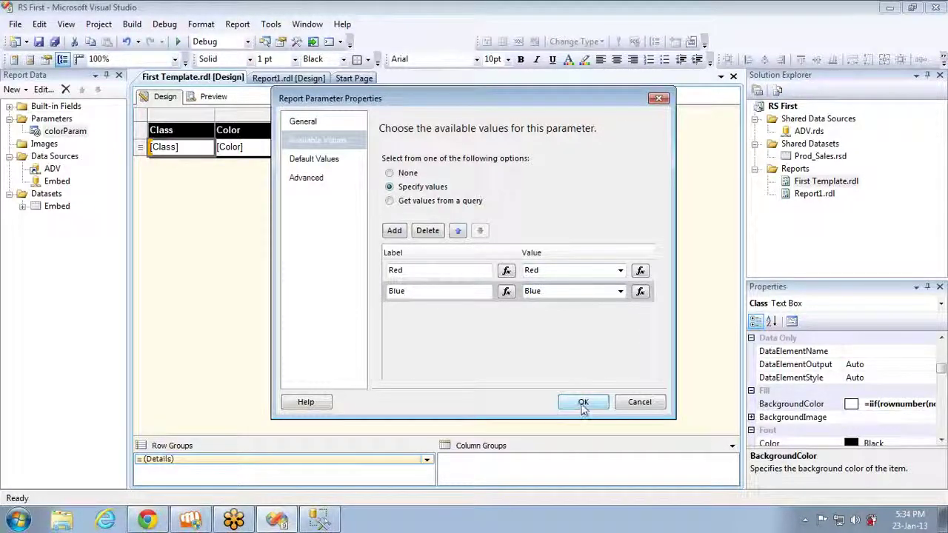
left_click(583, 402)
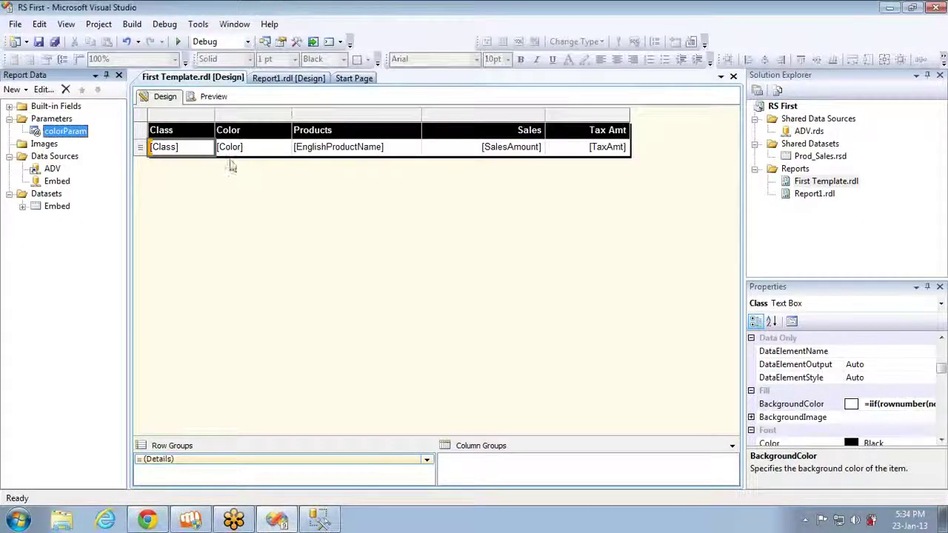
Step: Preview the report, check the choices offered for the Color parameter, and return to the design view
left_click(213, 96)
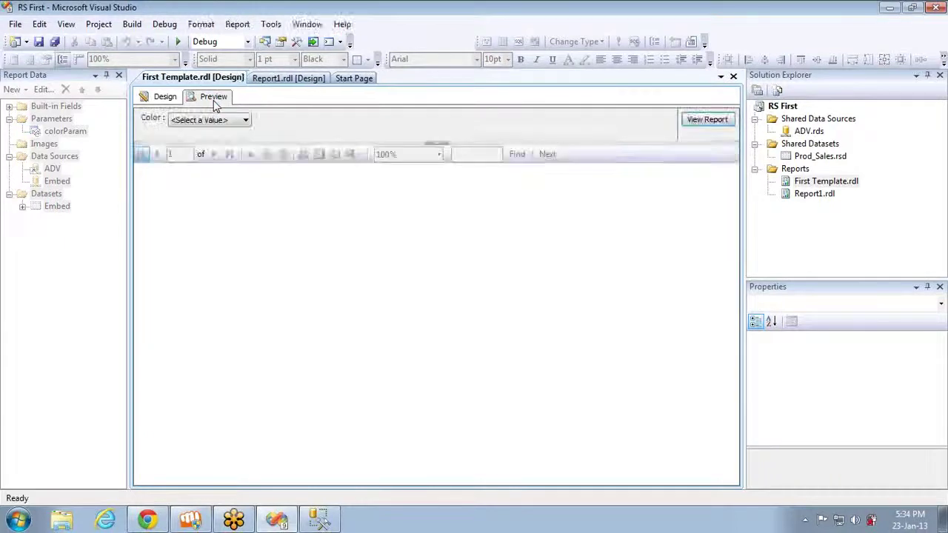
left_click(217, 121)
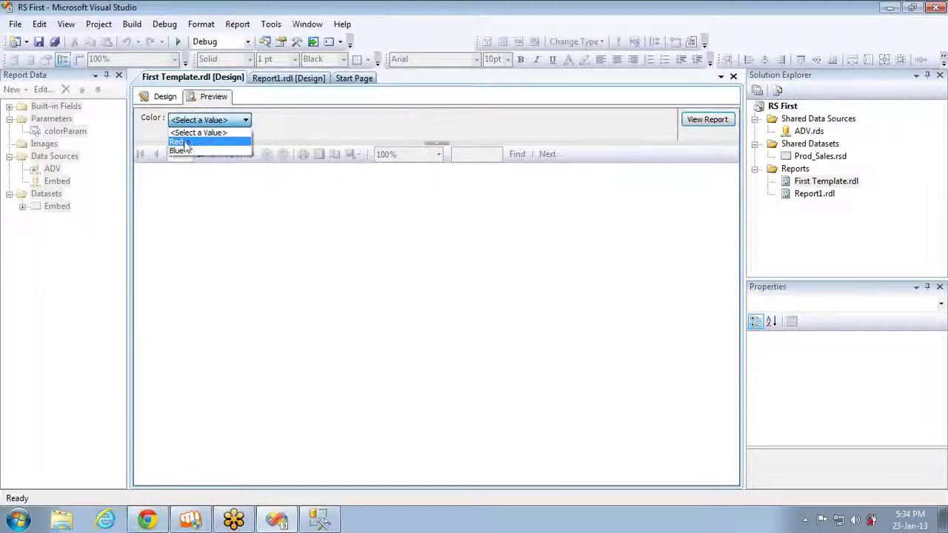
left_click(173, 98)
left_click(173, 98)
Step: Change the label of colorParam's Red available value to "Red Color" and confirm the properties
double_click(77, 133)
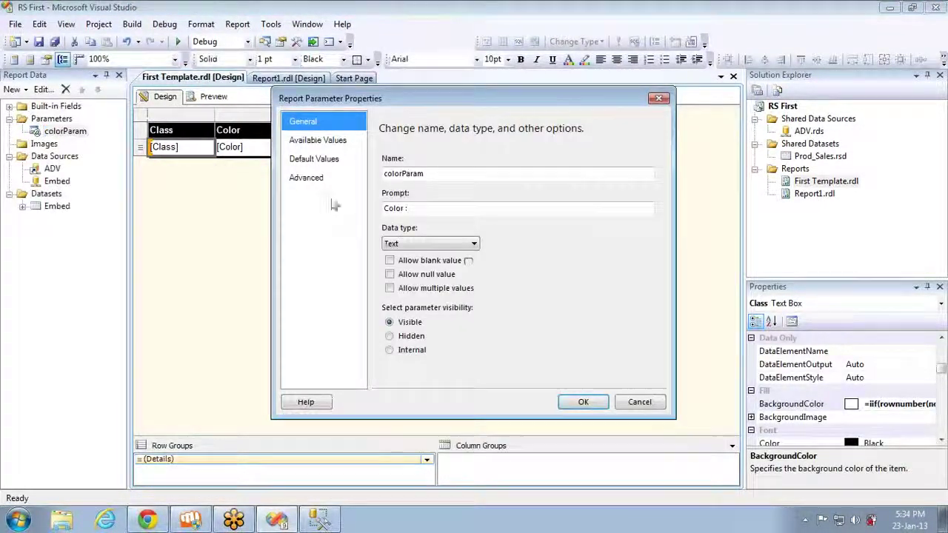
left_click(320, 141)
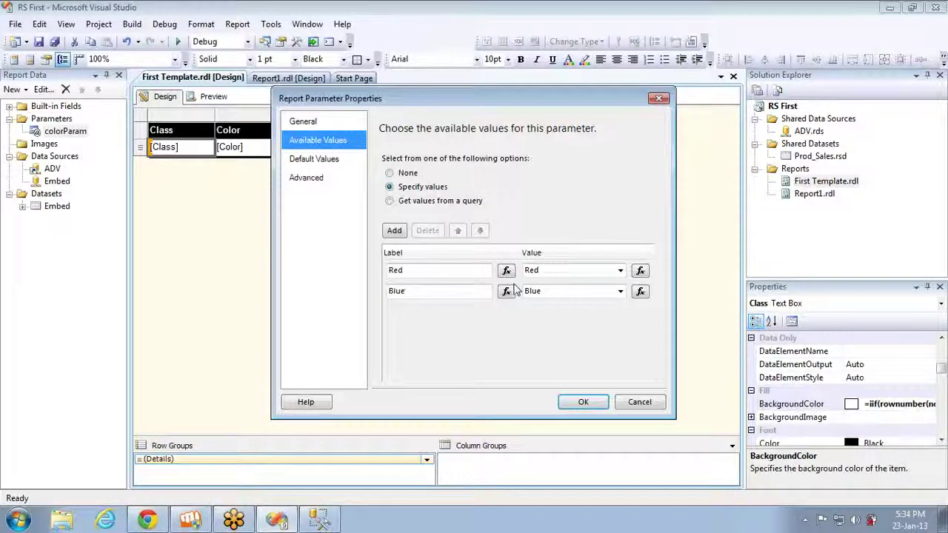
left_click(471, 272)
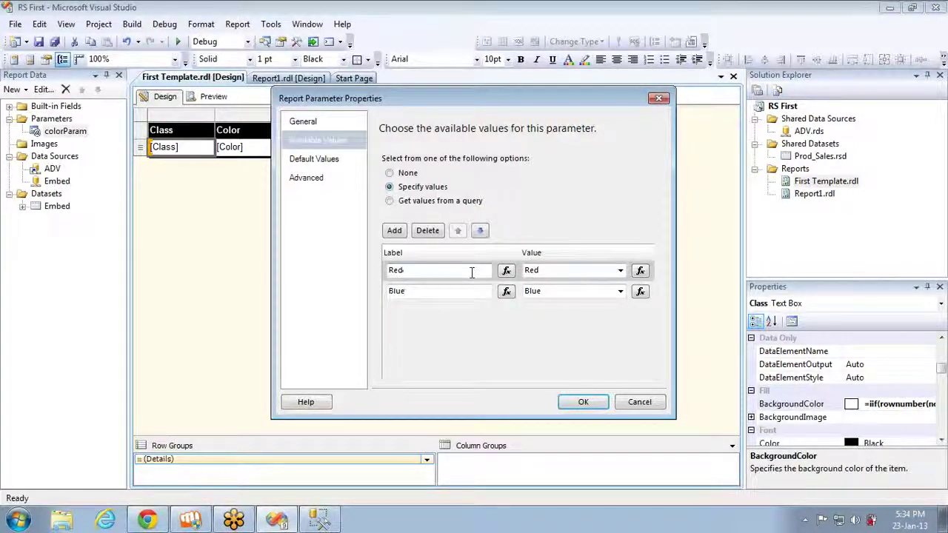
type("Color")
left_click(400, 291)
left_click(543, 272)
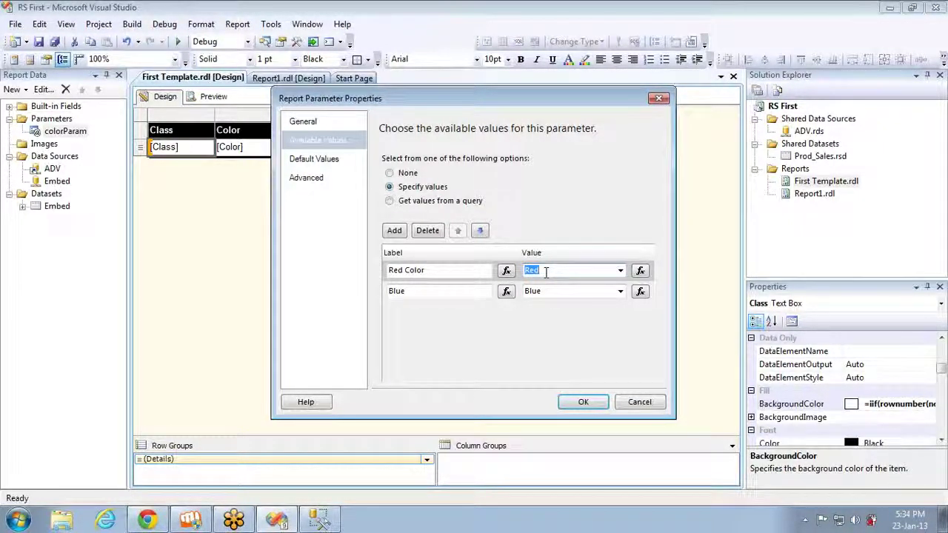
left_click(583, 401)
Step: Preview the report again to check the relabelled red choice for the Color parameter, and go back to the design
left_click(214, 96)
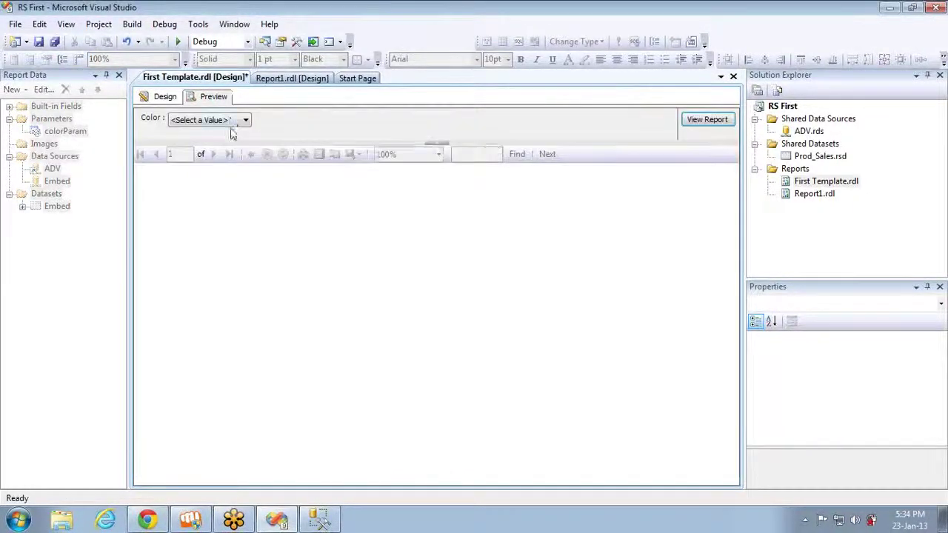
left_click(227, 122)
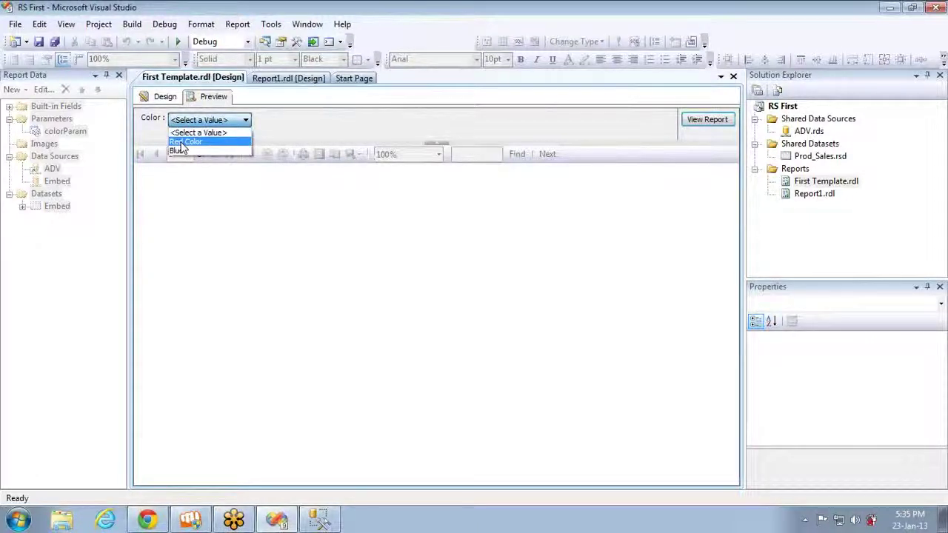
left_click(163, 104)
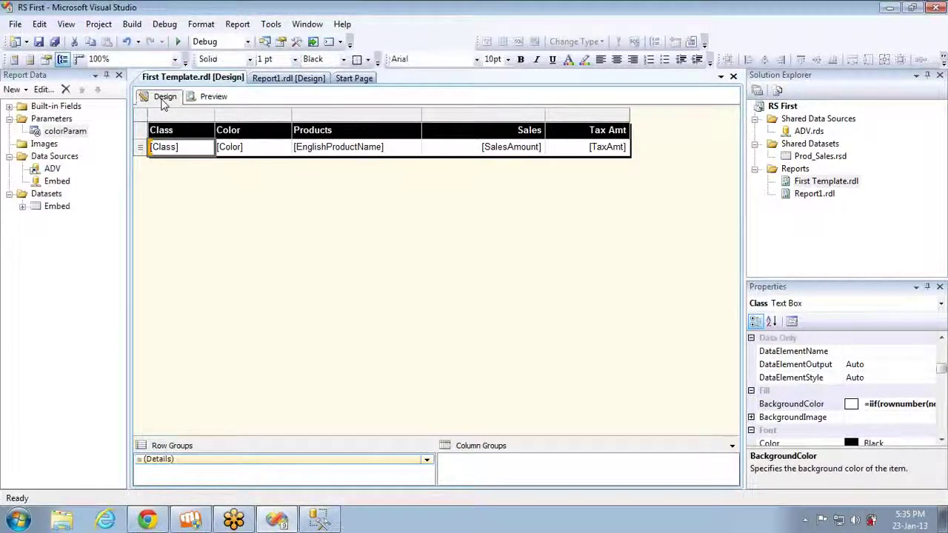
Step: Reopen colorParam's available values and change the label of the Blue entry to "Blue Color"
double_click(64, 132)
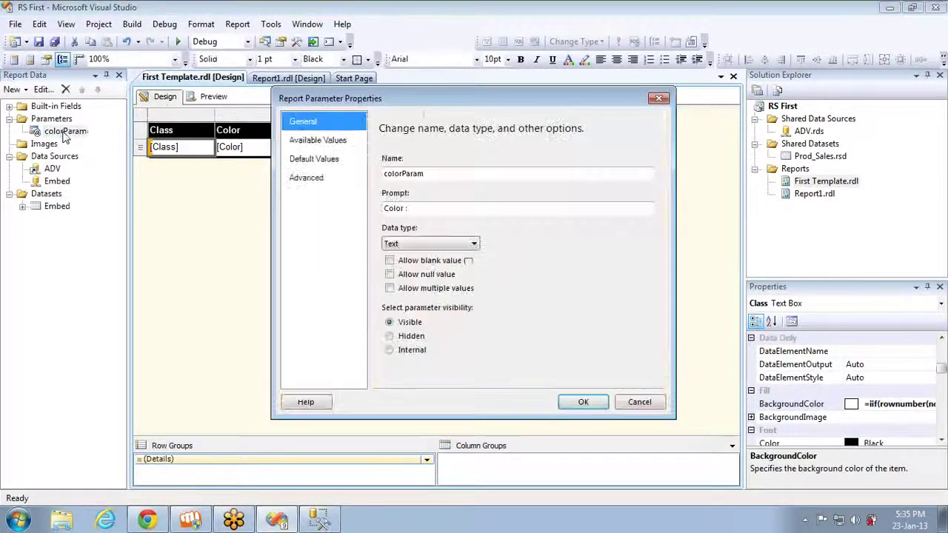
left_click(311, 145)
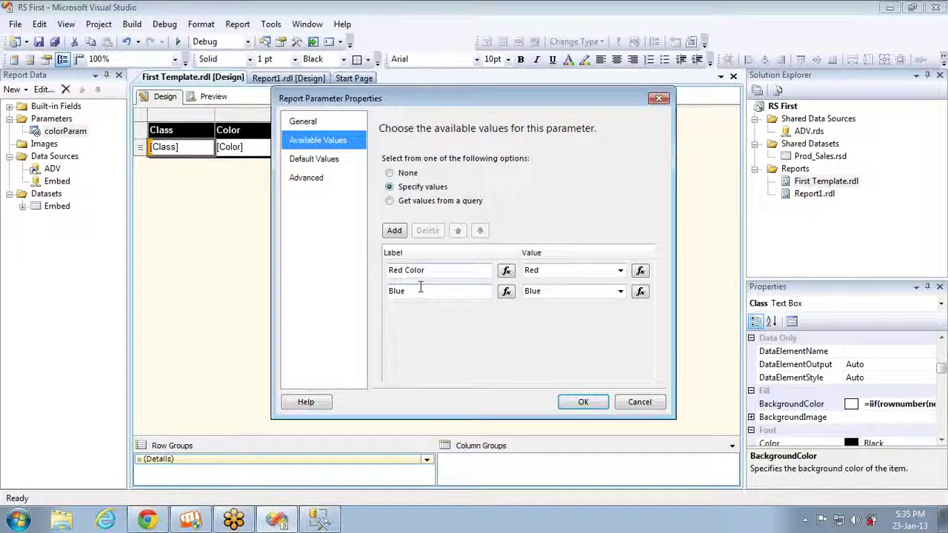
left_click(420, 289)
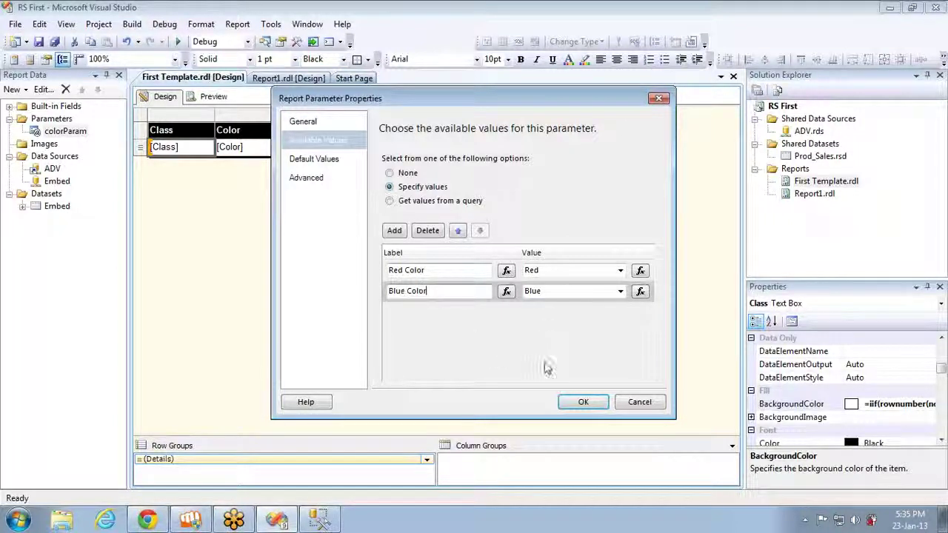
Step: Specify Red as the default value of colorParam and confirm the parameter properties
left_click(320, 162)
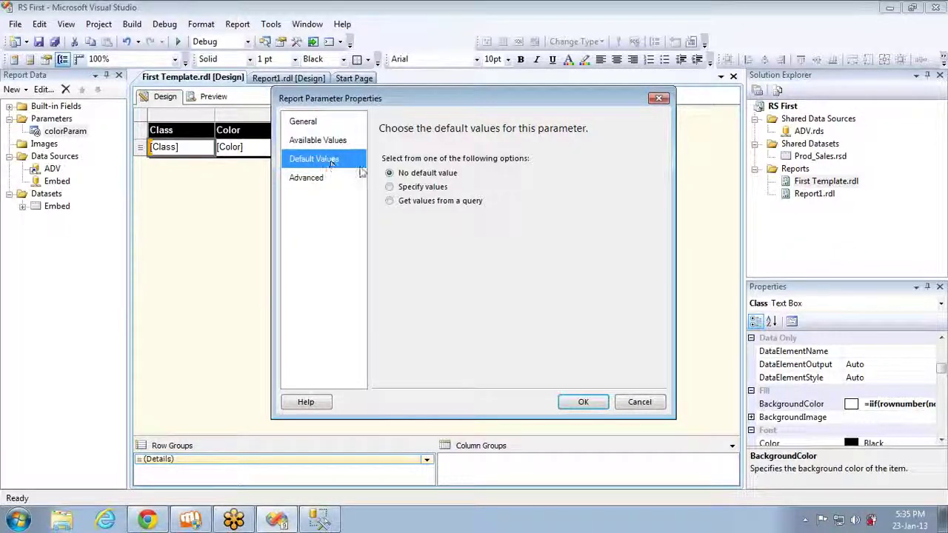
left_click(389, 188)
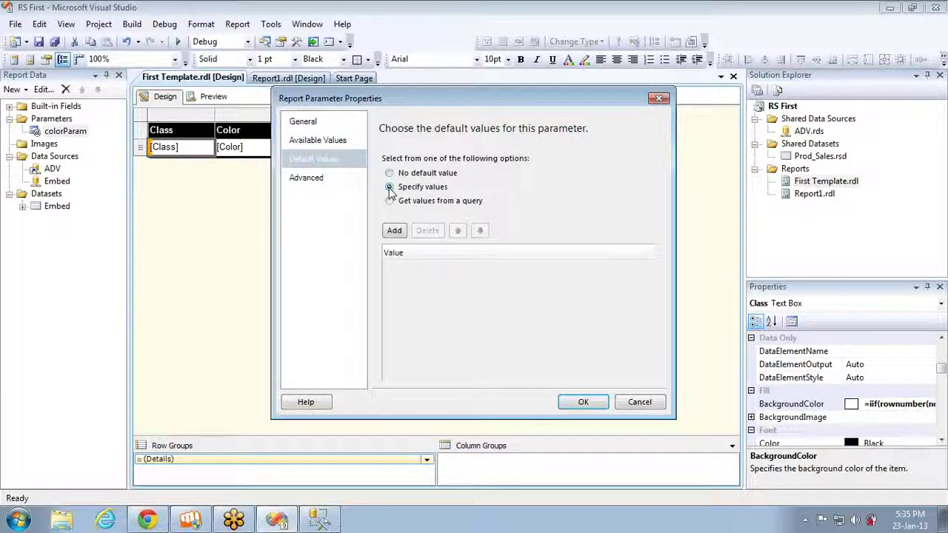
left_click(395, 232)
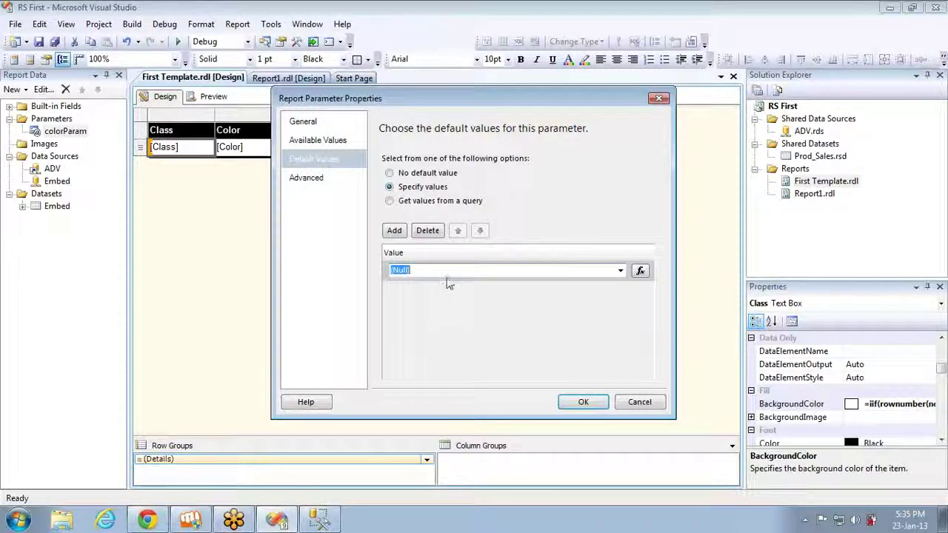
type("Red")
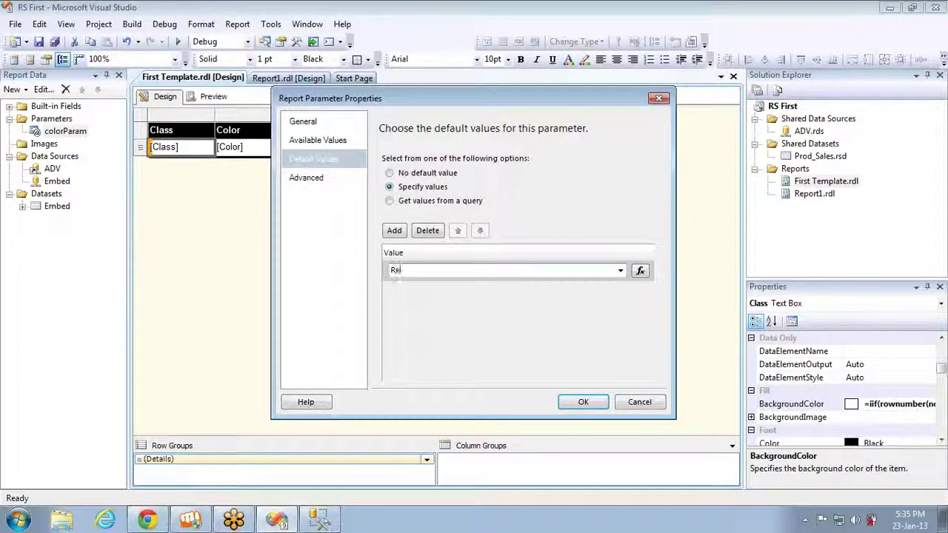
left_click(583, 402)
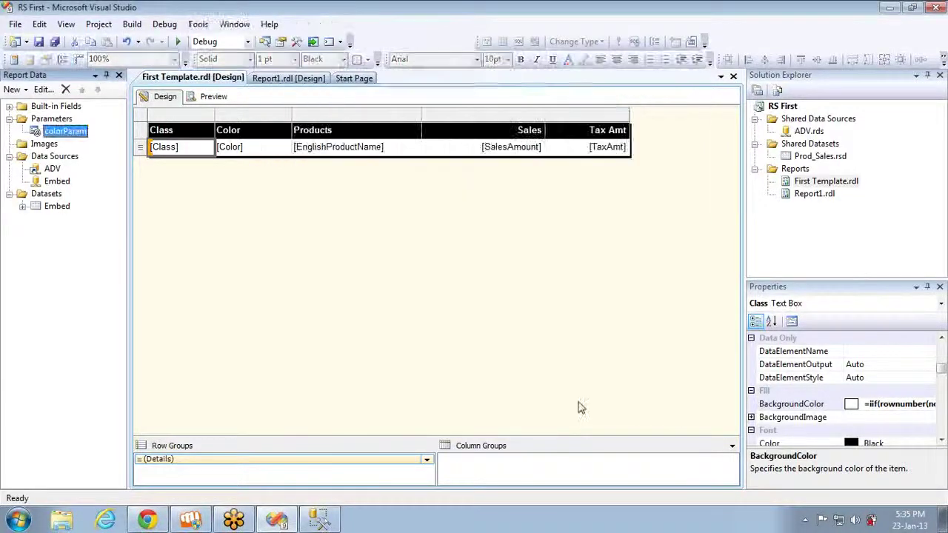
Step: Preview the report, run it with Blue Color as the Color parameter to check the filtering, and return to the design
left_click(213, 97)
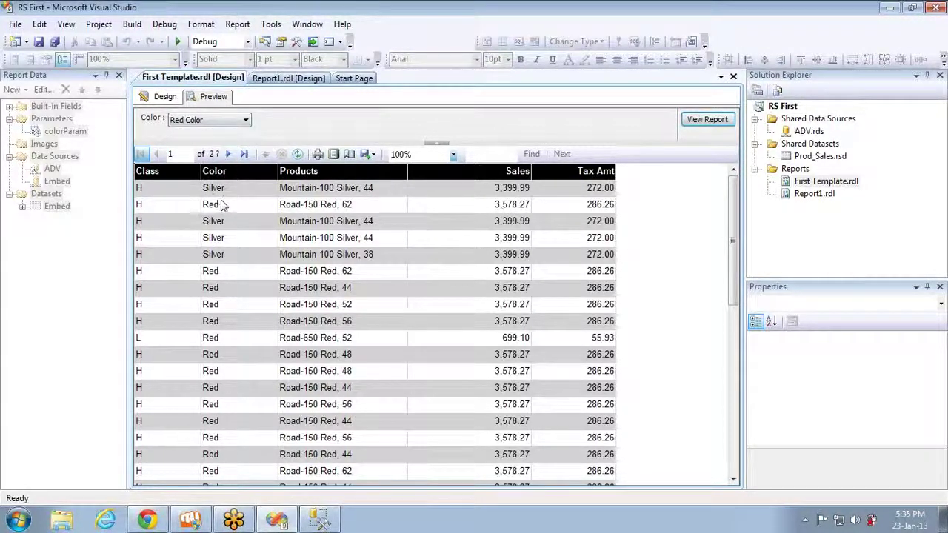
left_click(209, 121)
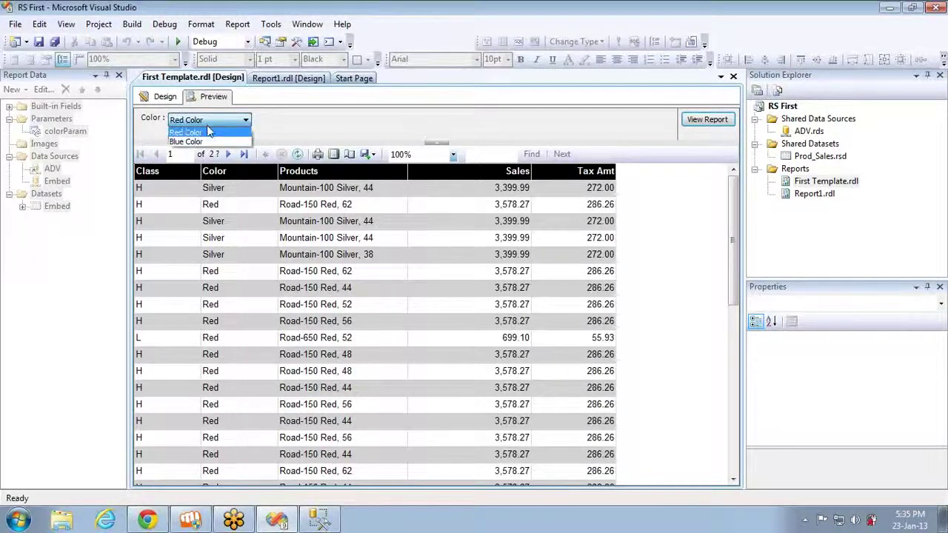
left_click(209, 142)
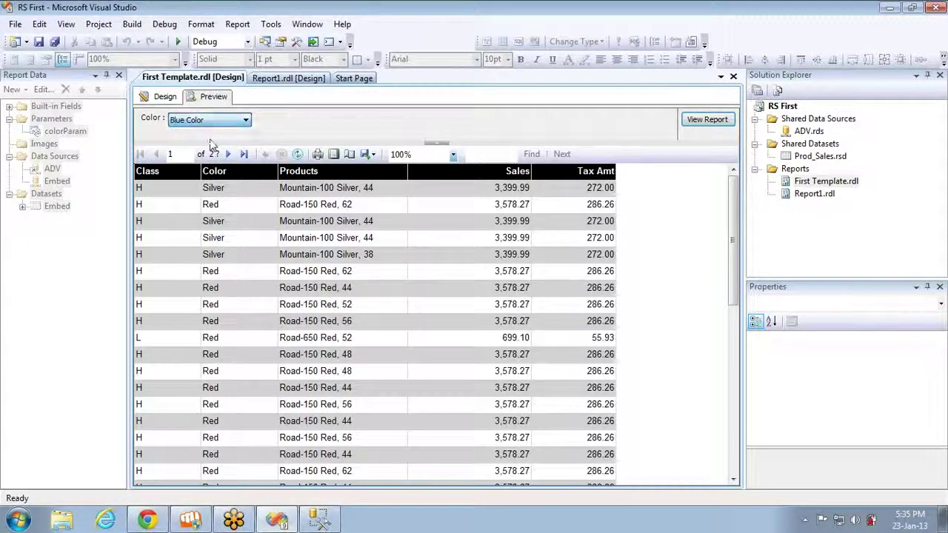
left_click(696, 122)
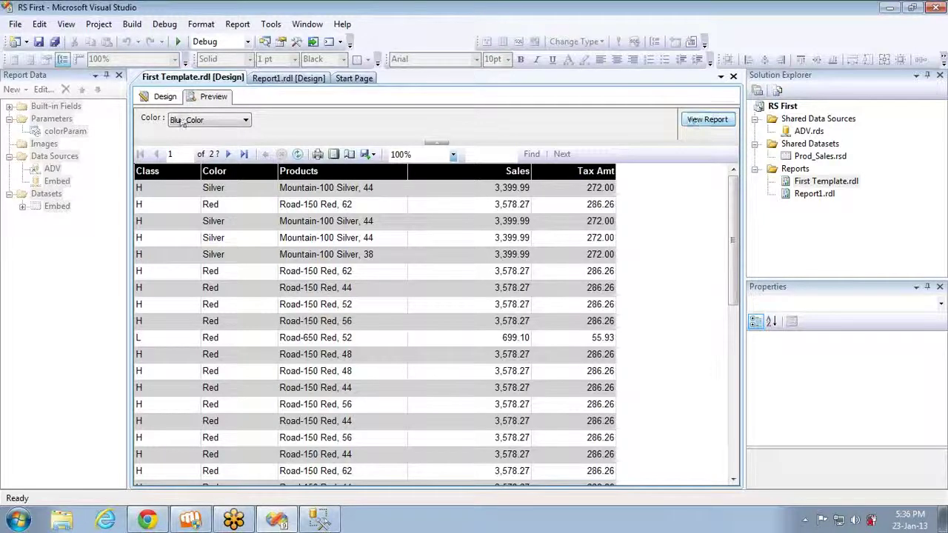
left_click(161, 98)
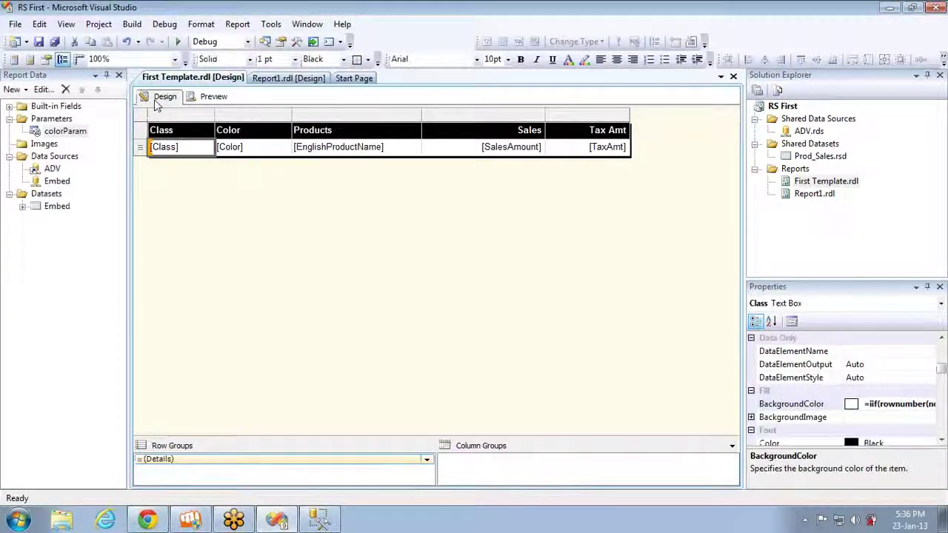
Step: Review the general properties of the colorParam report parameter and close them
left_click(50, 132)
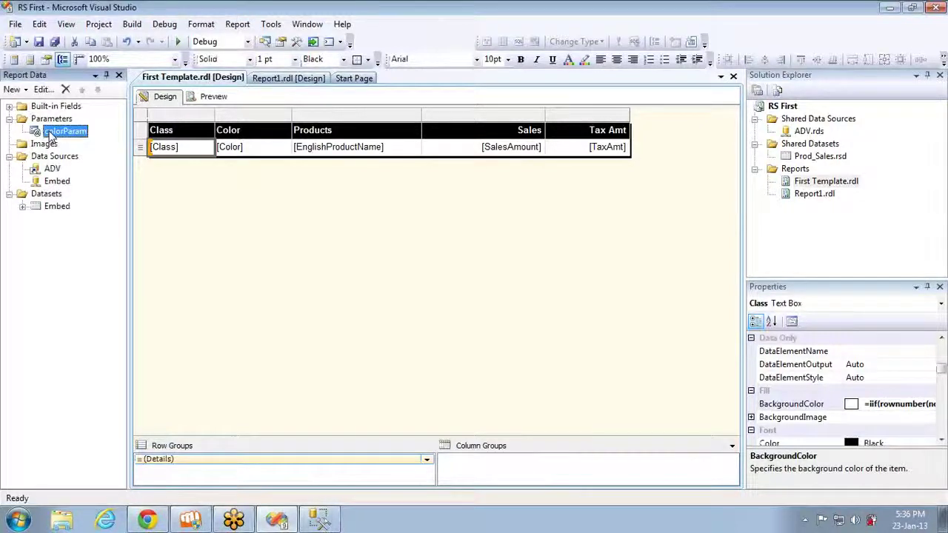
double_click(50, 133)
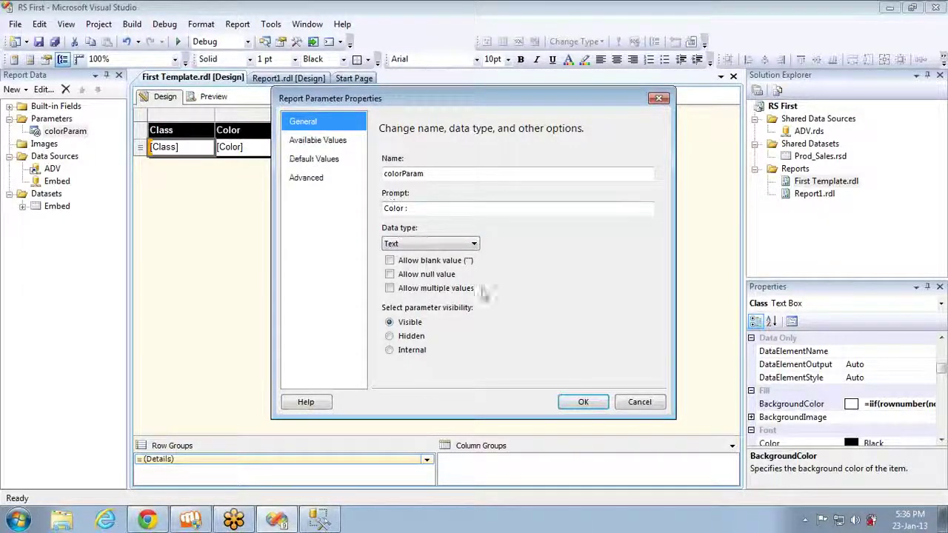
left_click(580, 404)
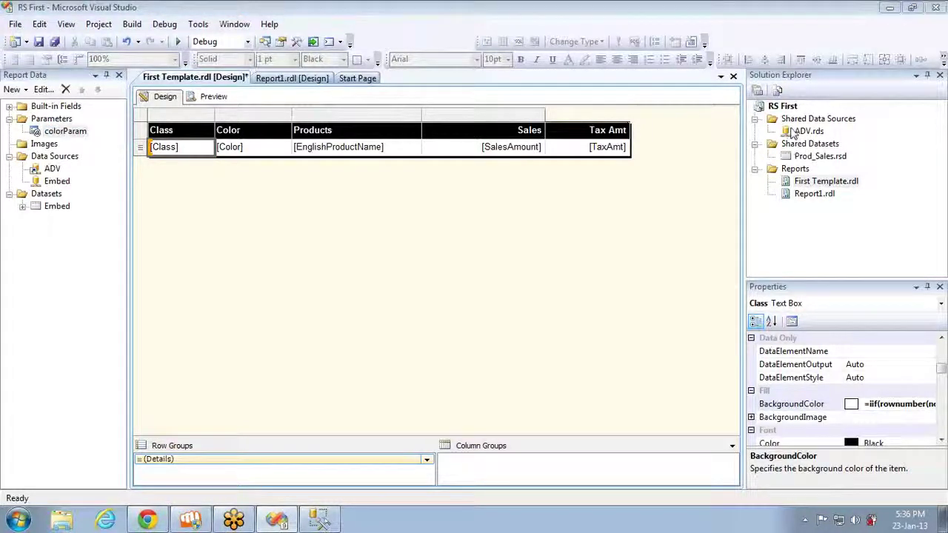
left_click(165, 143)
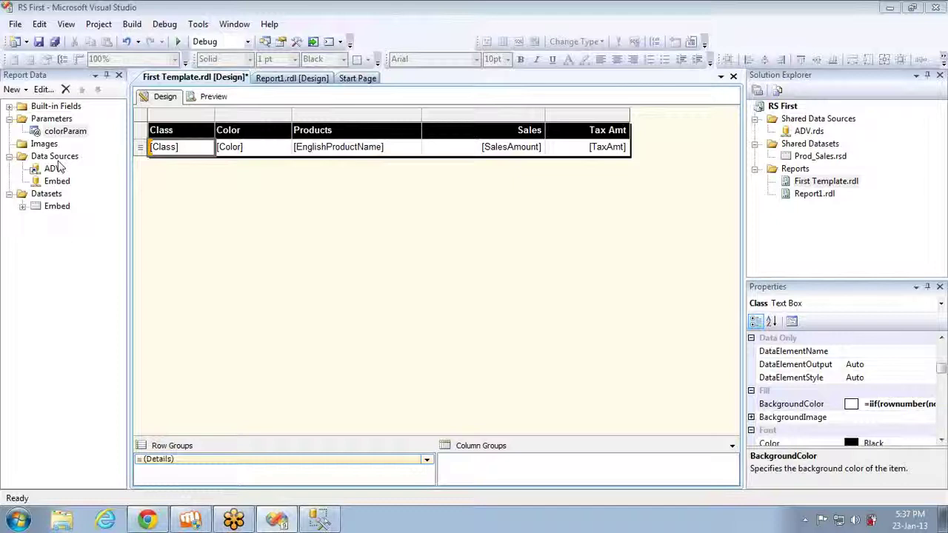
double_click(53, 206)
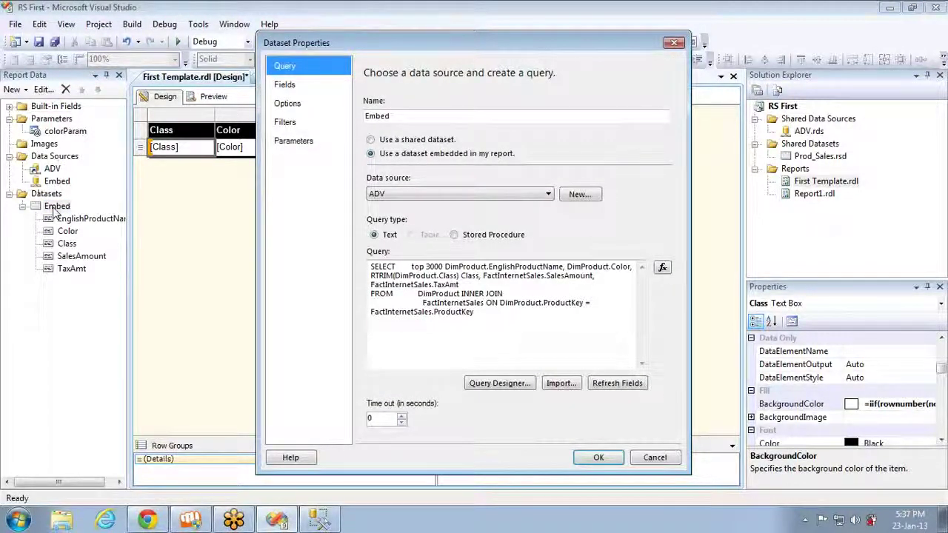
left_click(485, 314)
key("Return")
type("Where")
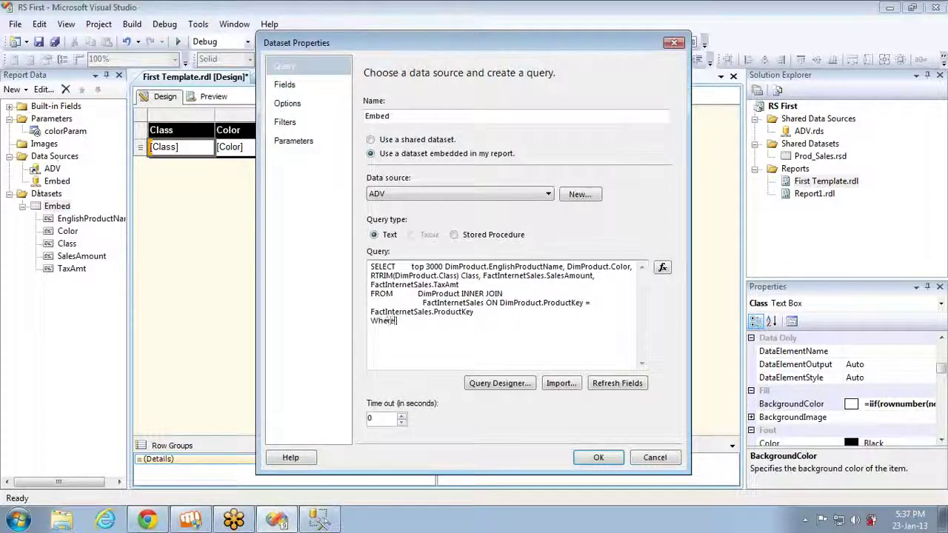
type(" Color")
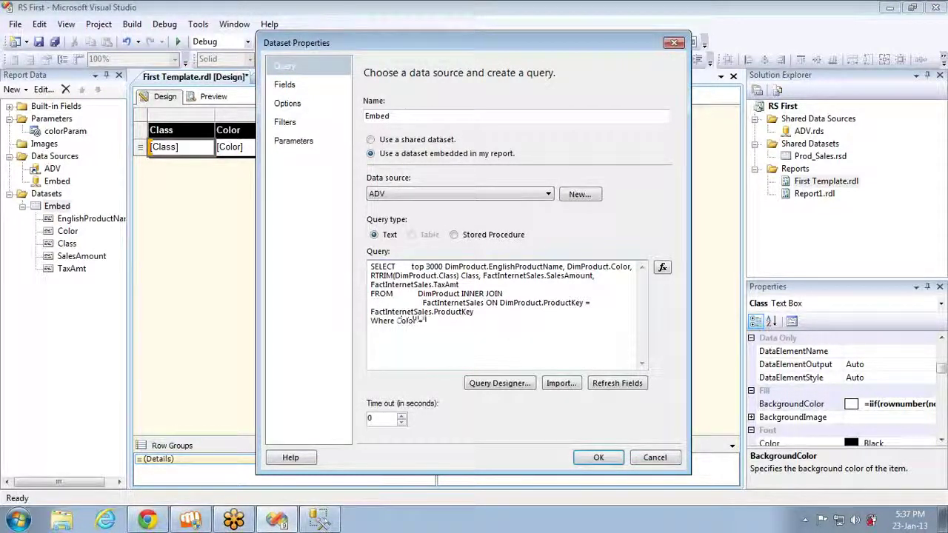
type(" = @Color")
key("ctrl+a")
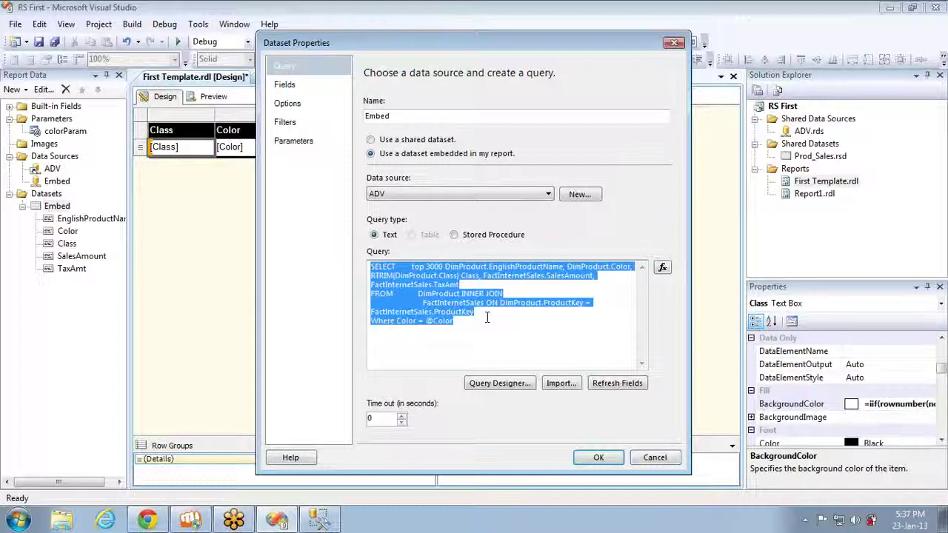
double_click(407, 323)
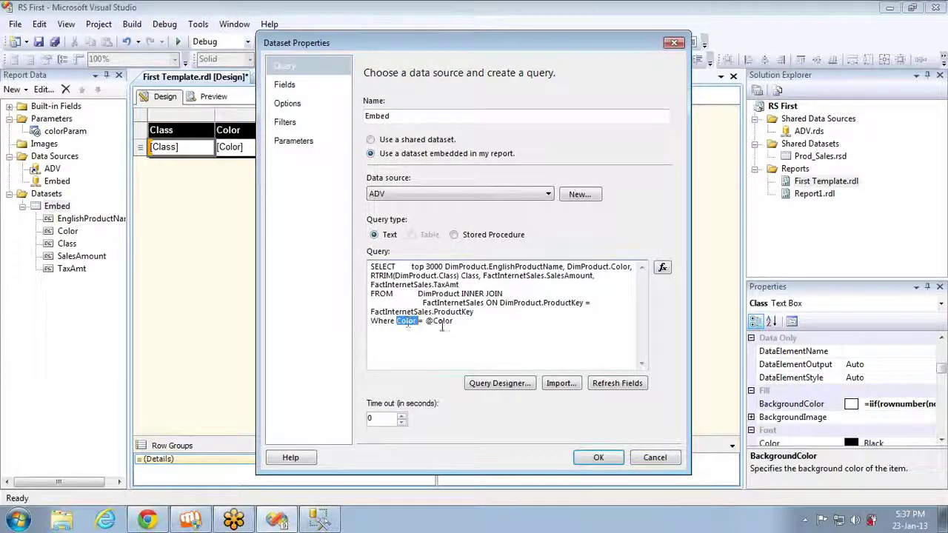
double_click(442, 324)
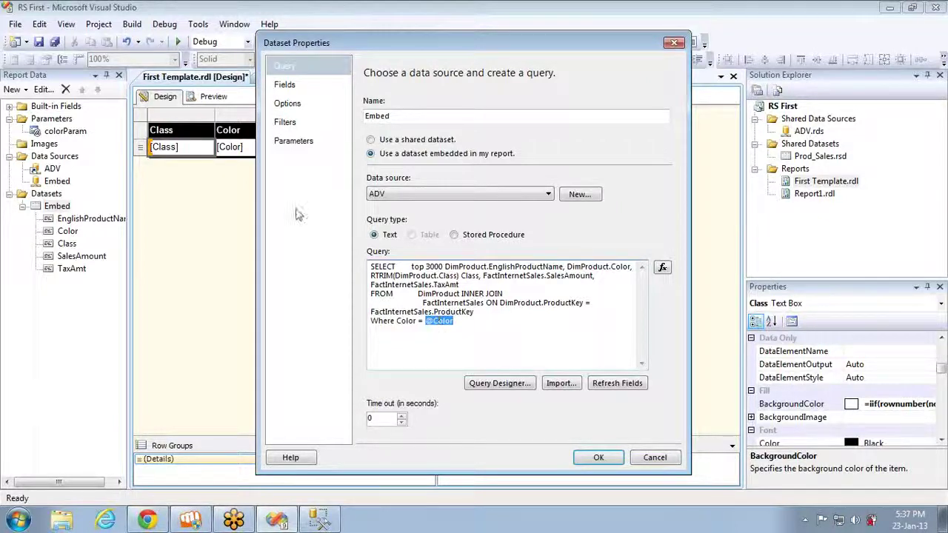
left_click(288, 144)
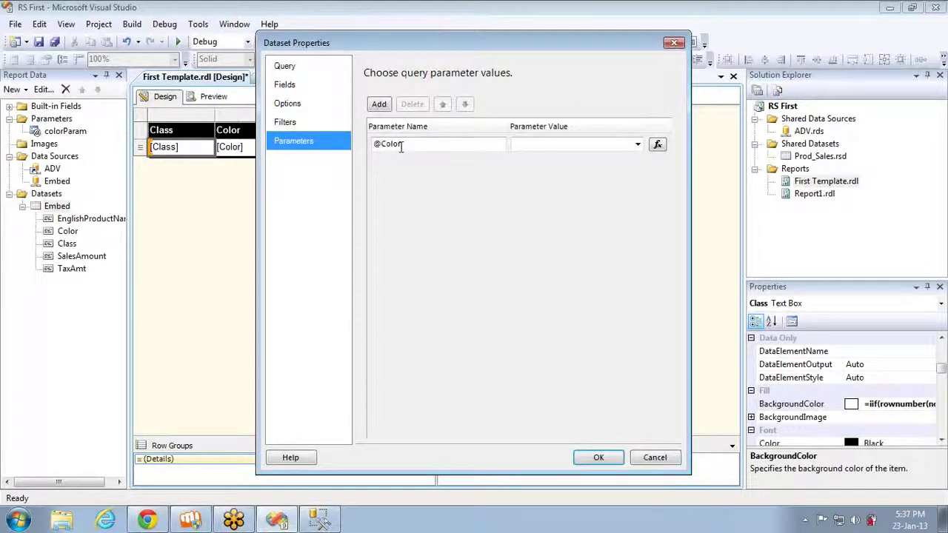
left_click(388, 149)
left_click(308, 70)
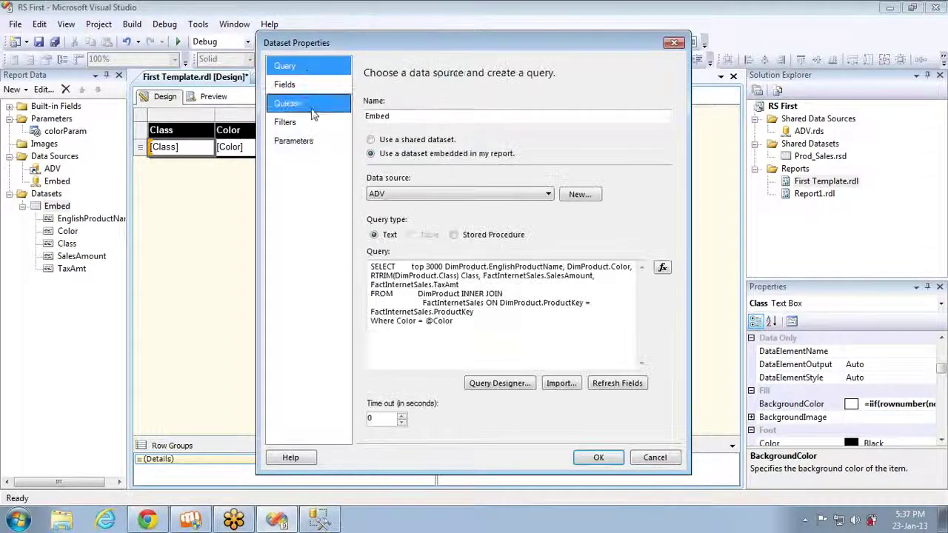
left_click(311, 141)
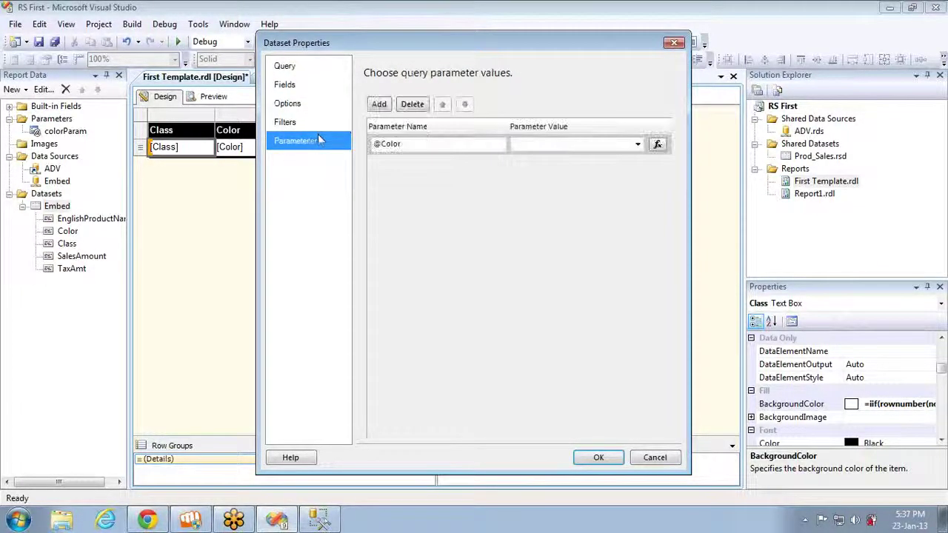
left_click(638, 144)
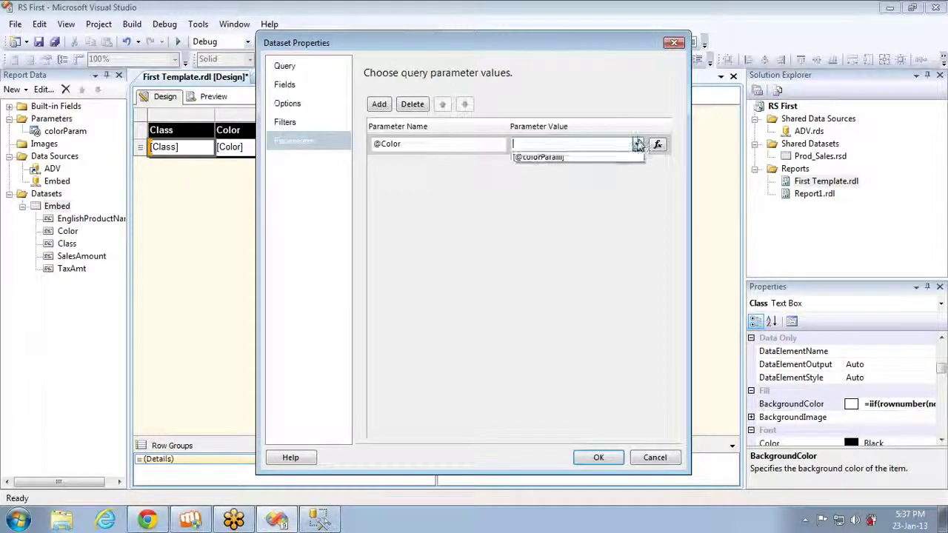
left_click(582, 158)
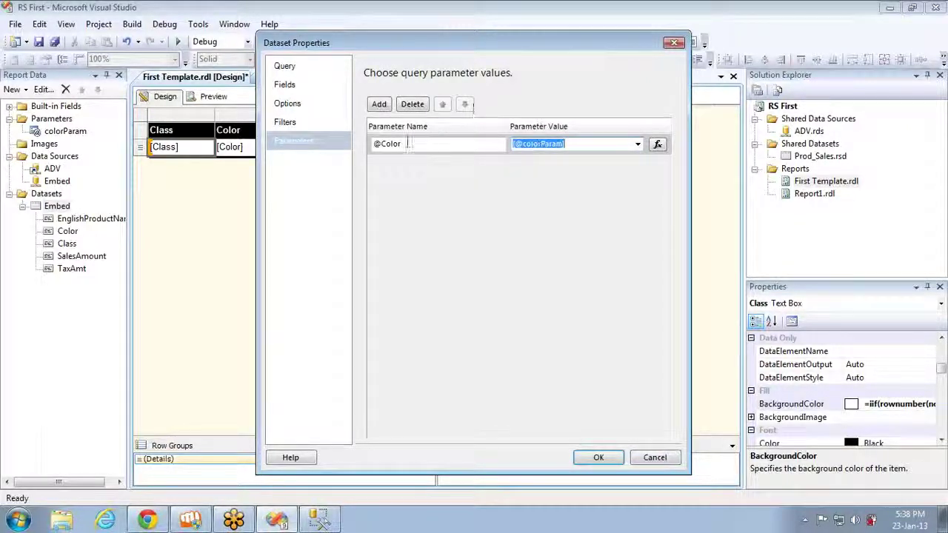
left_click(296, 72)
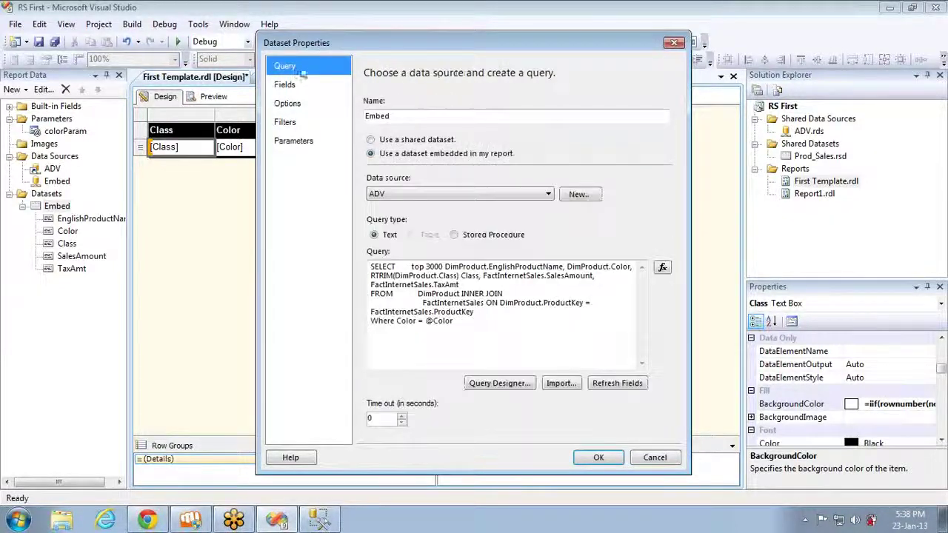
left_click(444, 268)
double_click(443, 320)
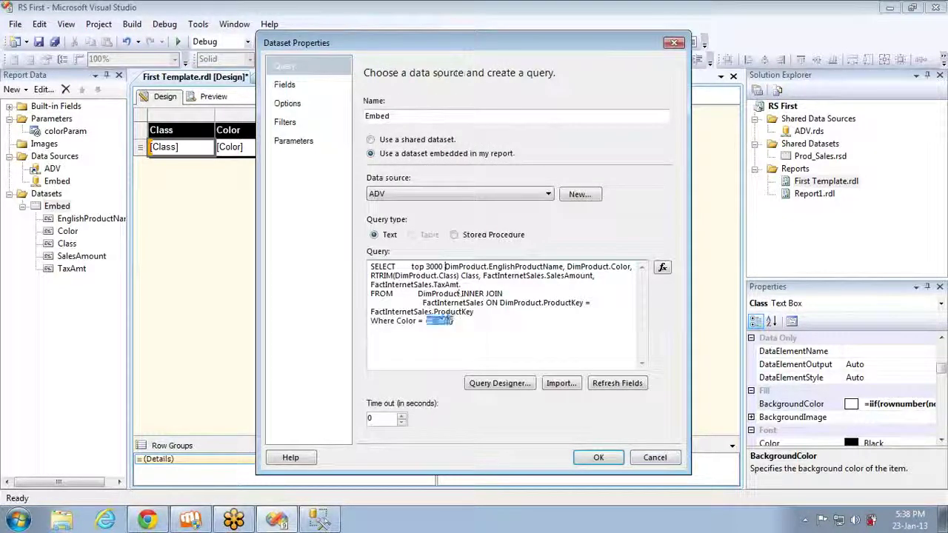
key("BackSpace")
type("'Bl")
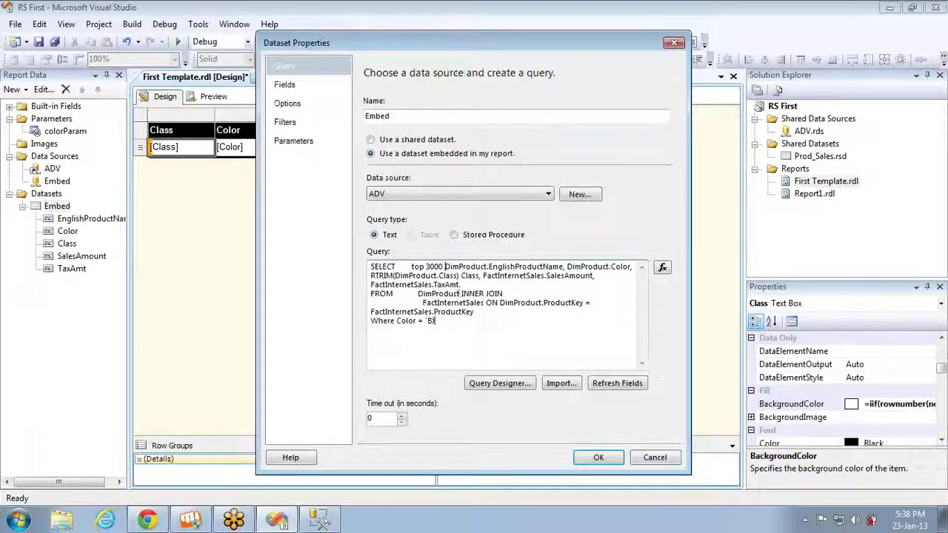
type("ue'")
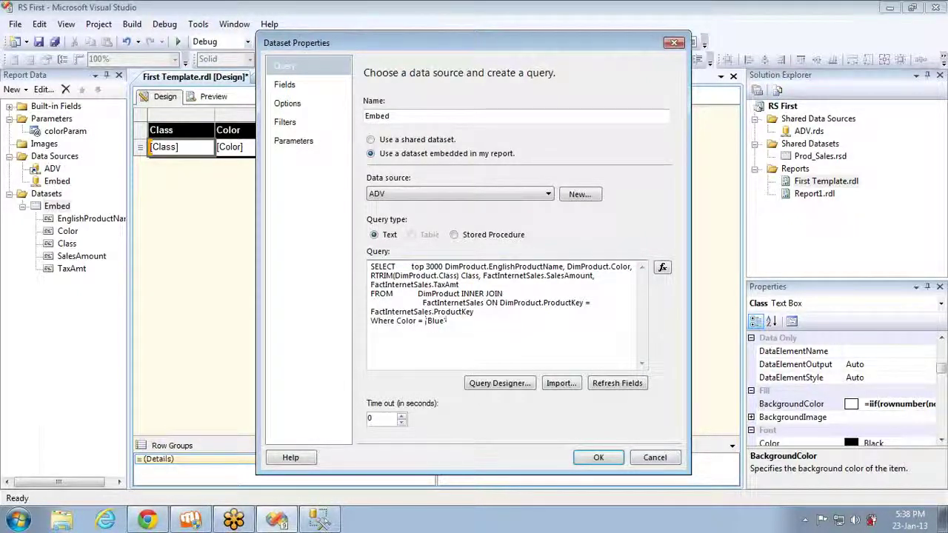
double_click(445, 321)
type("'Red'")
double_click(427, 321)
type("@Color")
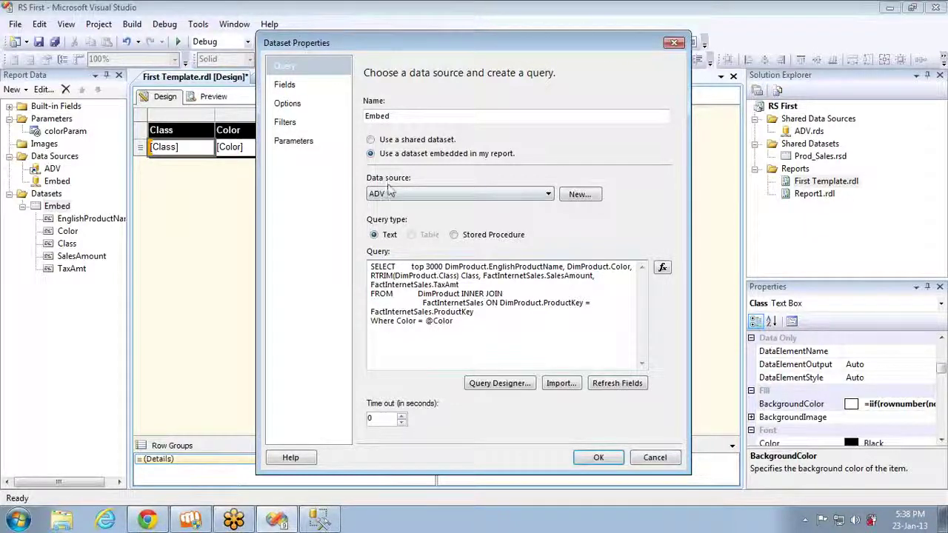
Step: Confirm the Embed dataset properties and preview the report to check the Color parameter and its rows, returning to the design
left_click(300, 142)
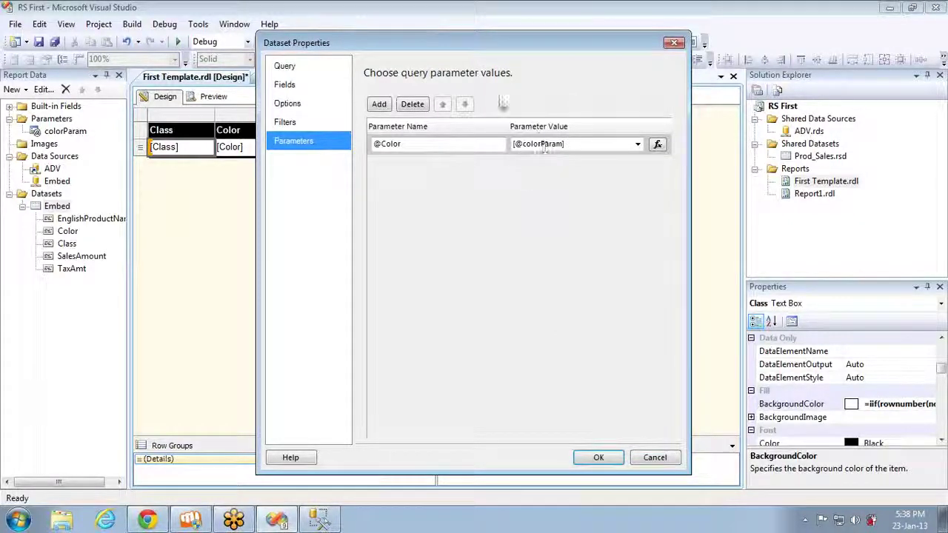
left_click(600, 460)
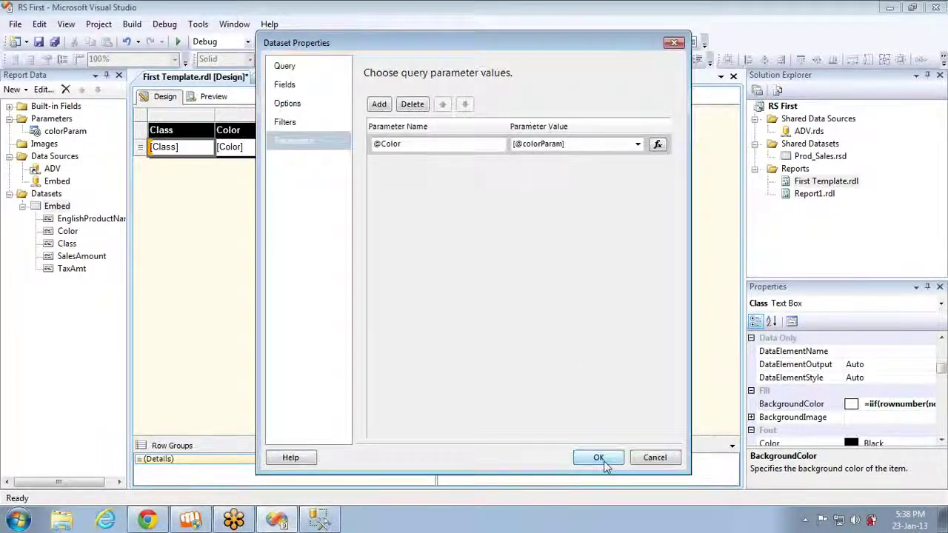
left_click(214, 98)
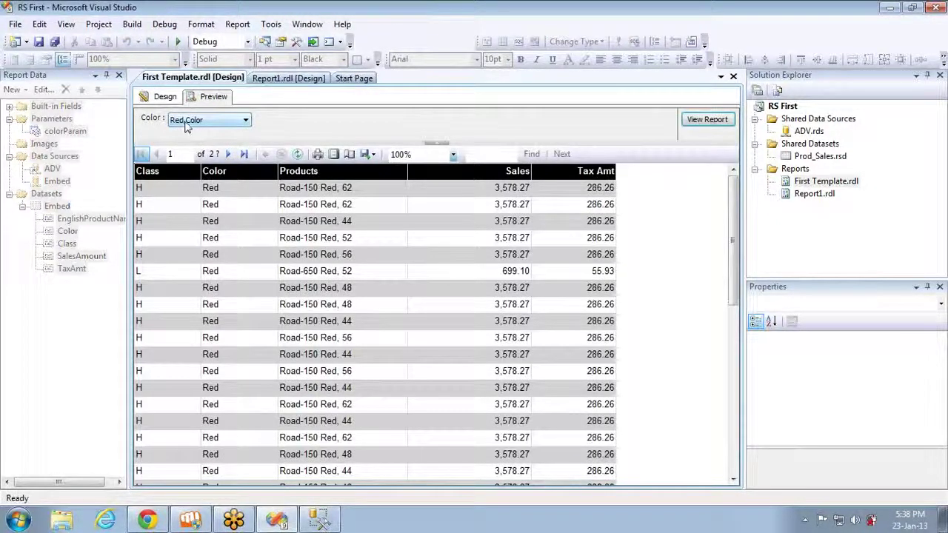
left_click(187, 125)
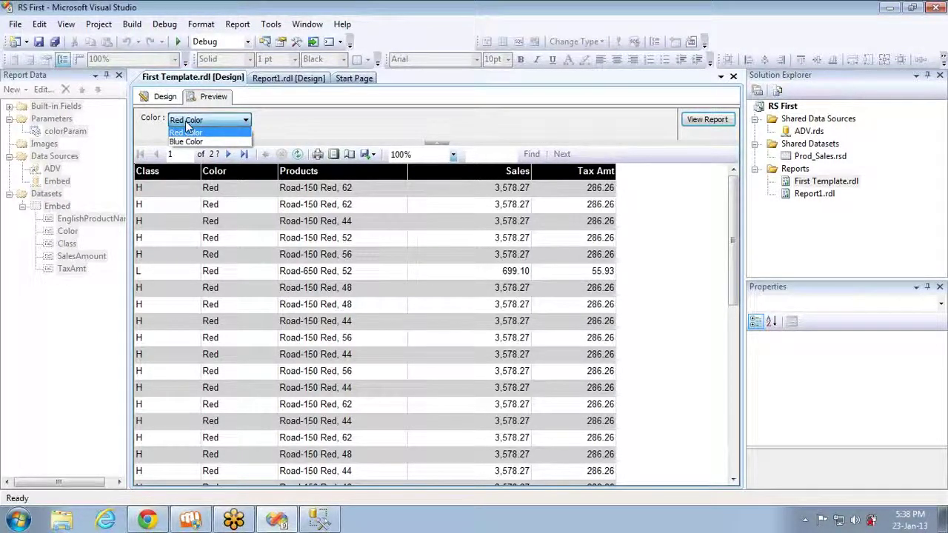
left_click(166, 99)
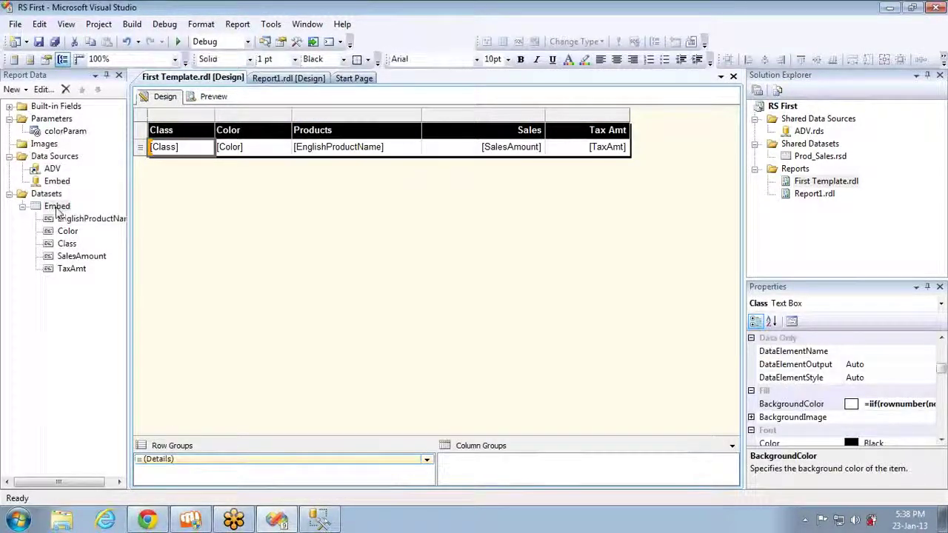
double_click(58, 207)
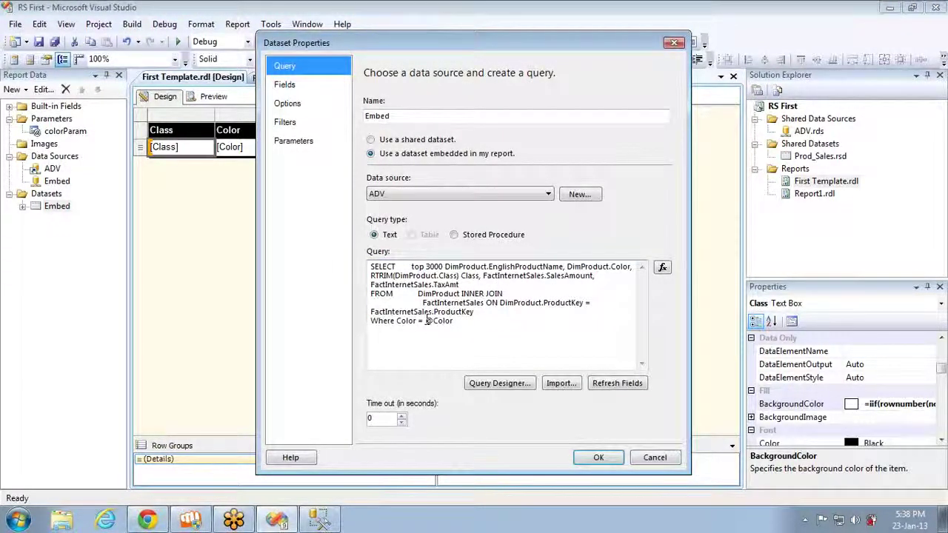
left_click(291, 147)
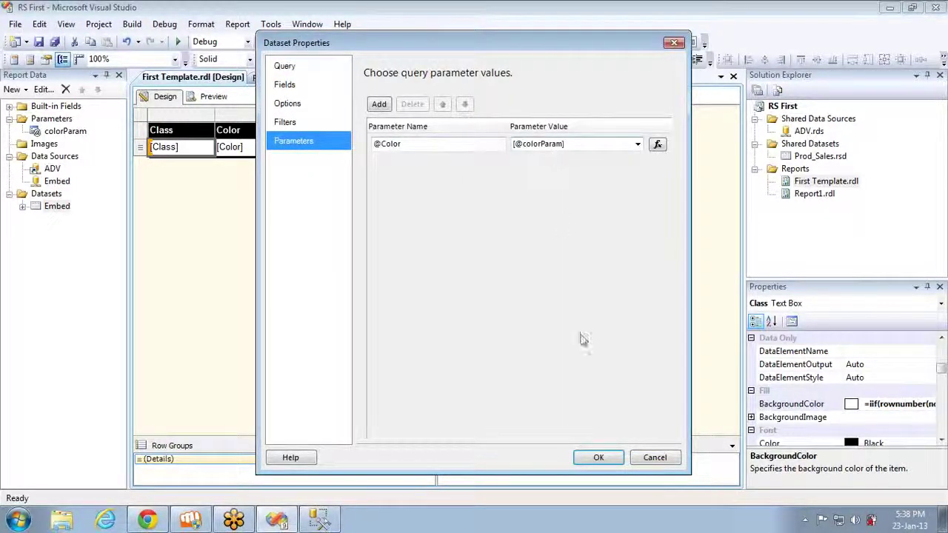
left_click(654, 458)
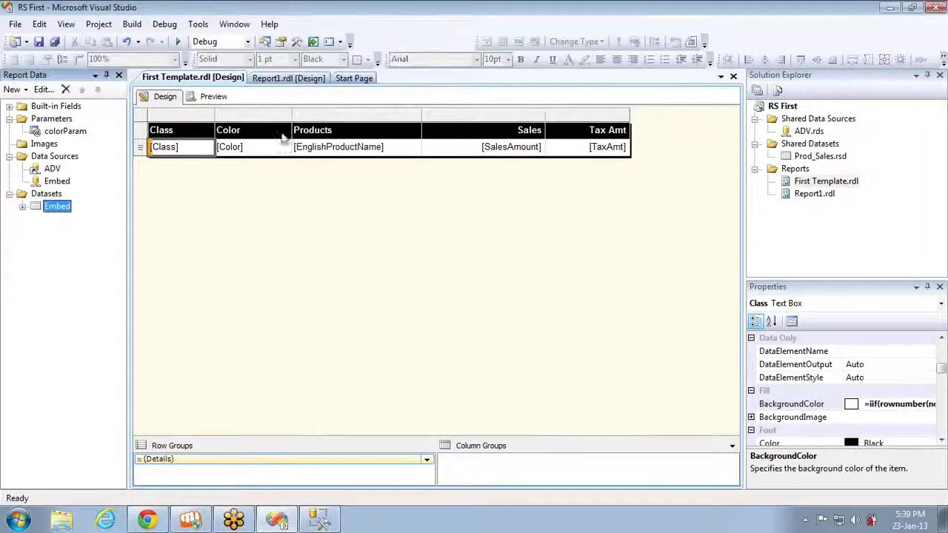
Step: Preview the report with the Color parameter set to Blue Color, and return to the design
left_click(213, 97)
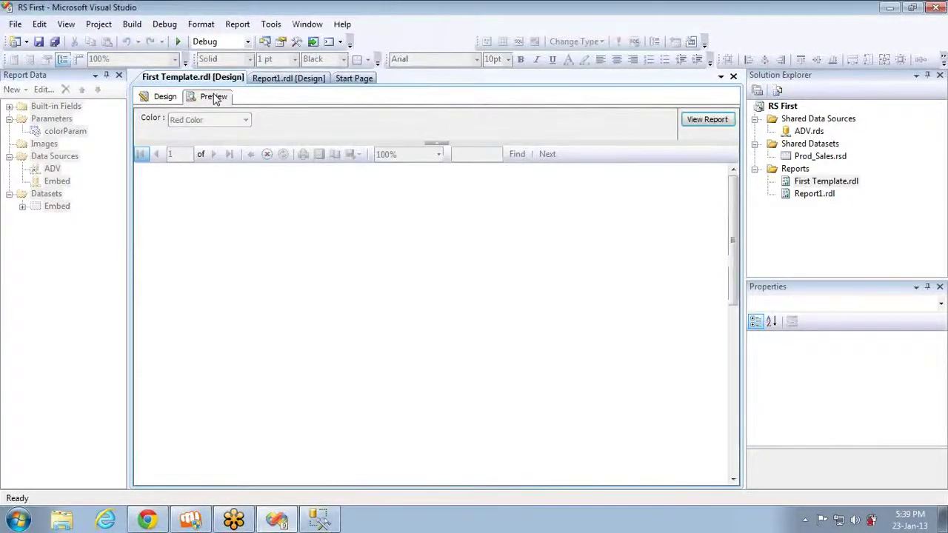
left_click(213, 121)
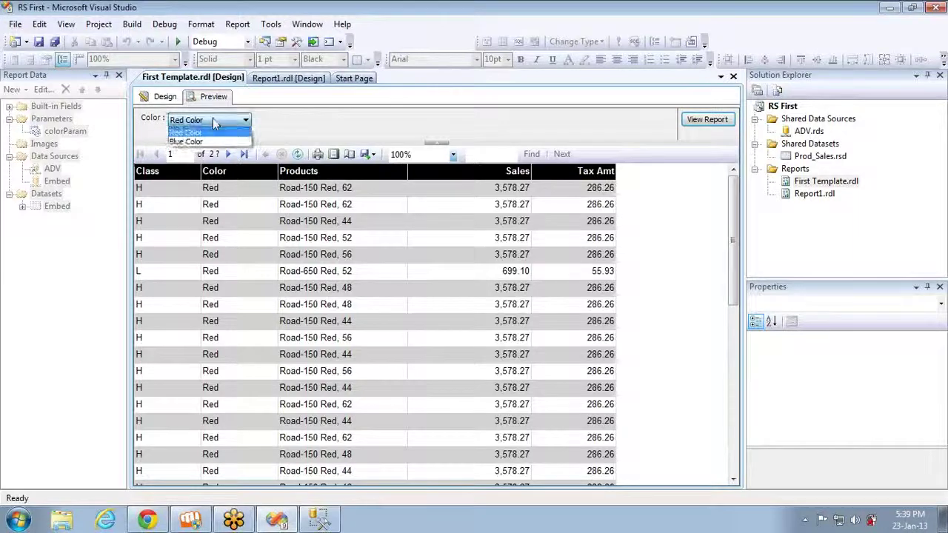
left_click(207, 140)
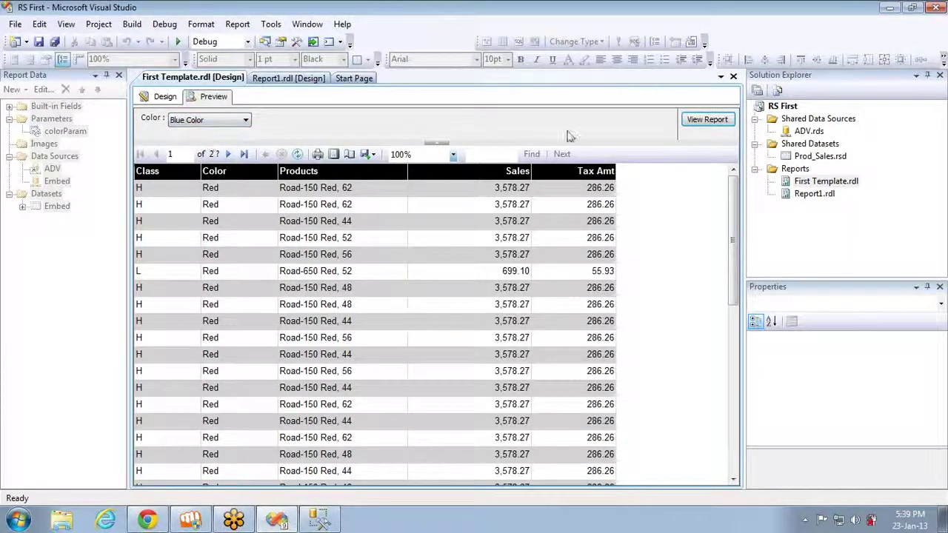
left_click(692, 124)
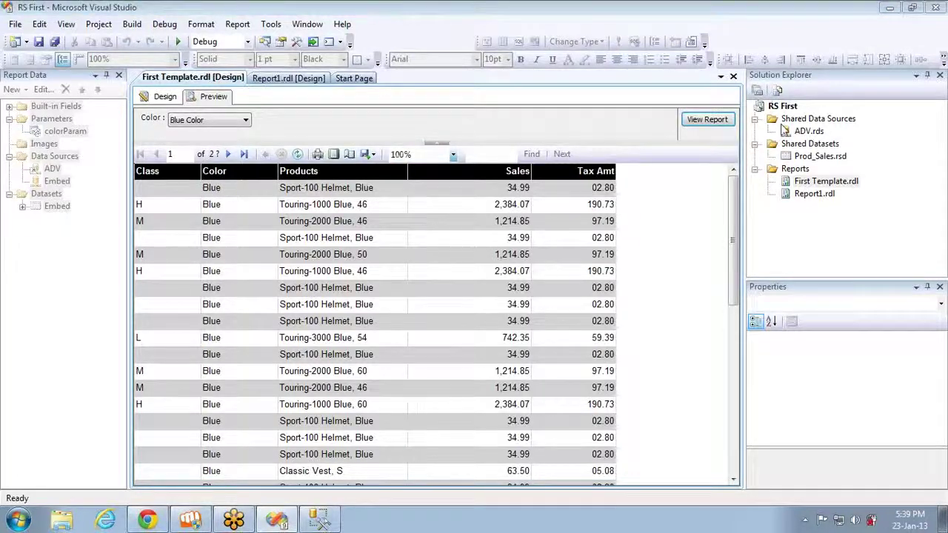
left_click(166, 99)
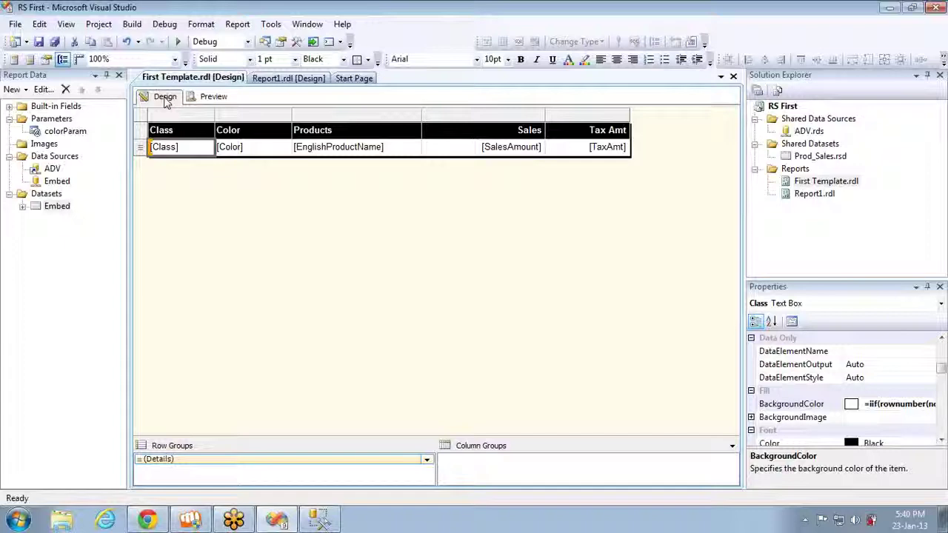
Step: Try adding a Yellow Color label with value Yellow to colorParam's available values, check the query-based option, and discard the changes
double_click(50, 134)
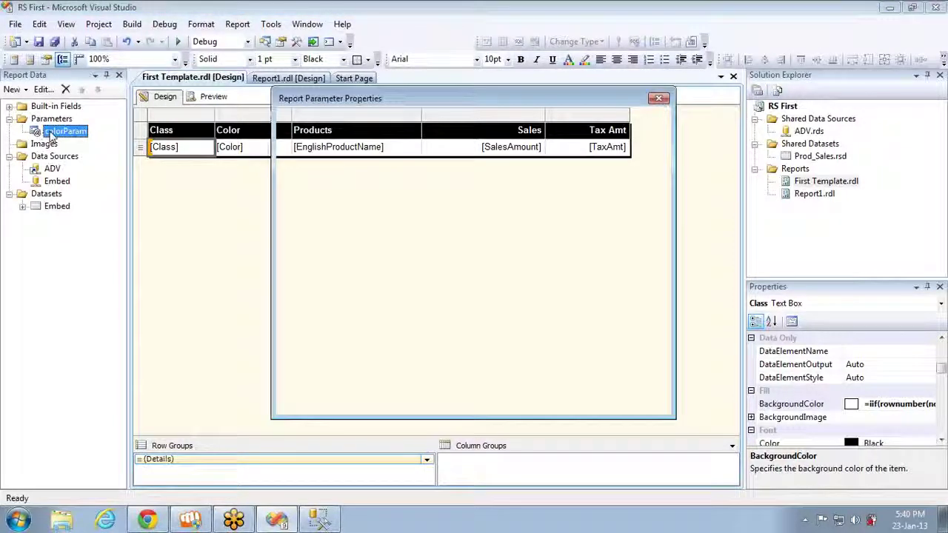
left_click(311, 142)
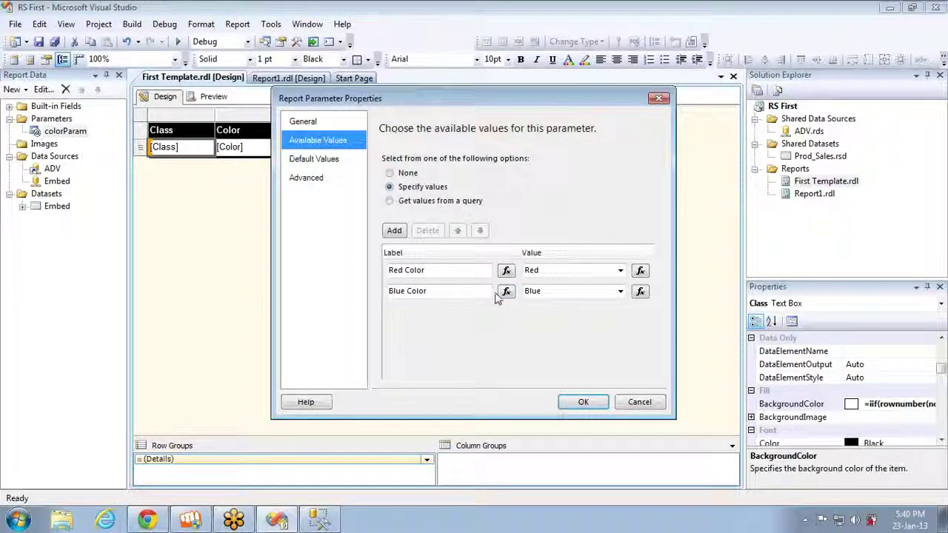
left_click(394, 230)
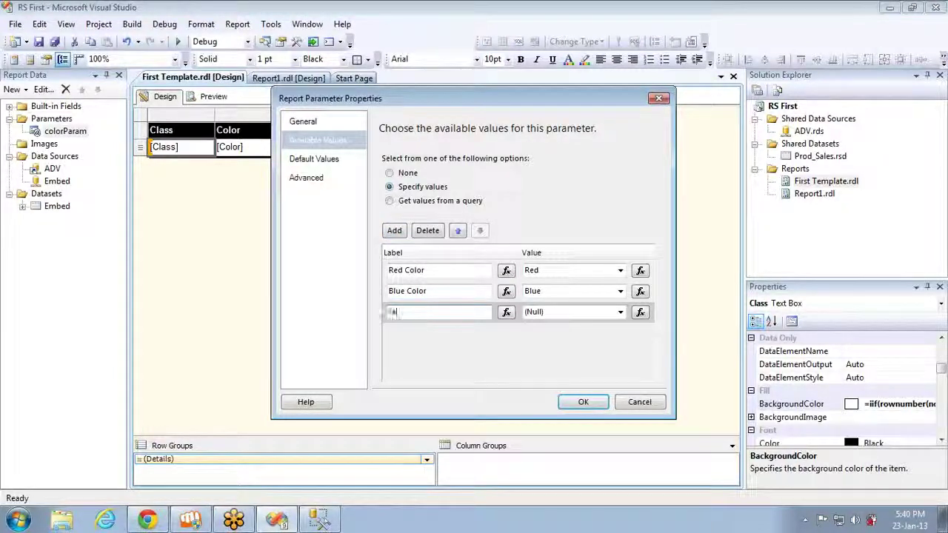
type("Yellow Color")
left_click(562, 312)
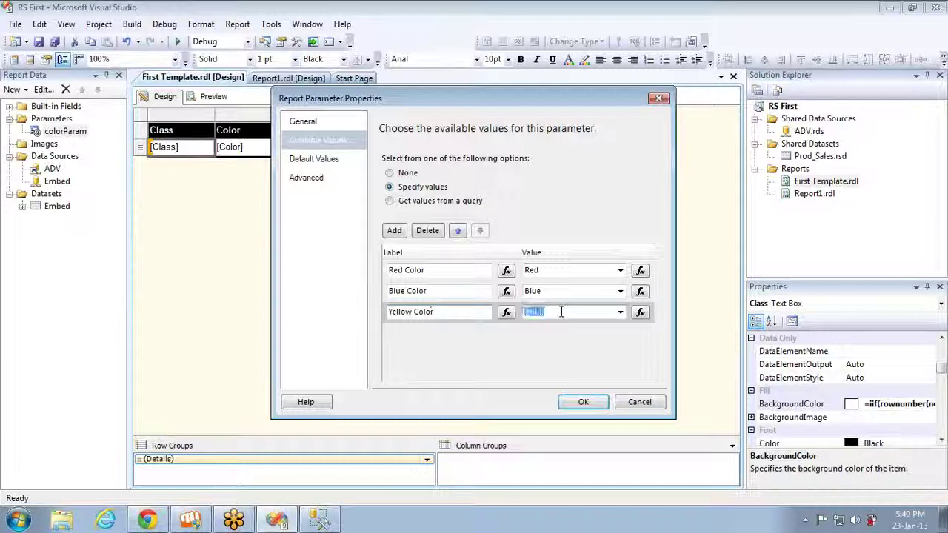
key("BackSpace")
type("Yellow")
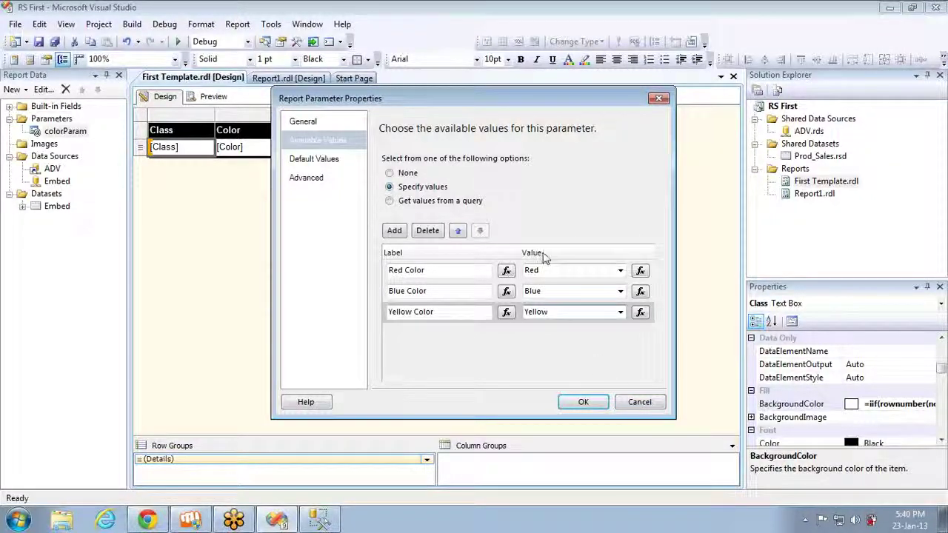
left_click(406, 205)
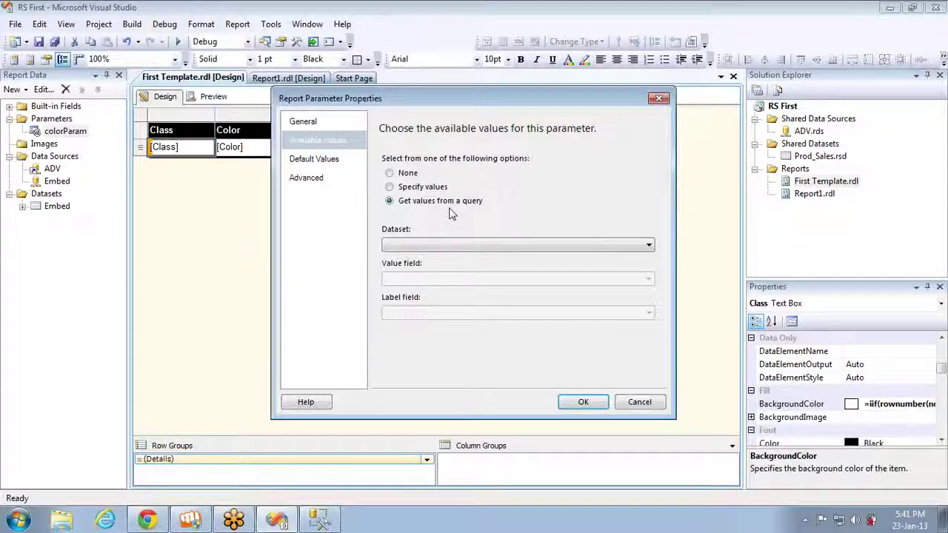
left_click(639, 401)
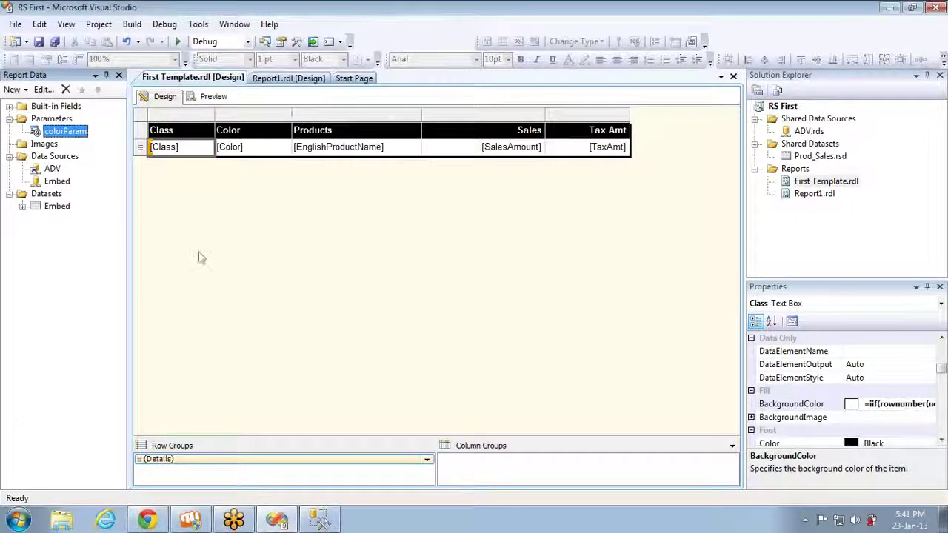
Step: Start adding a new dataset to the First Template report
left_click(46, 193)
right_click(52, 195)
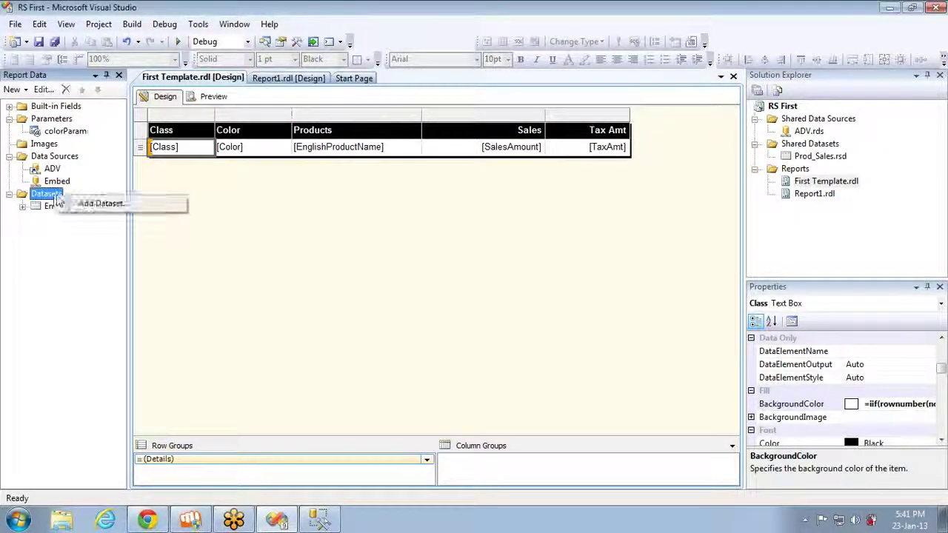
left_click(100, 203)
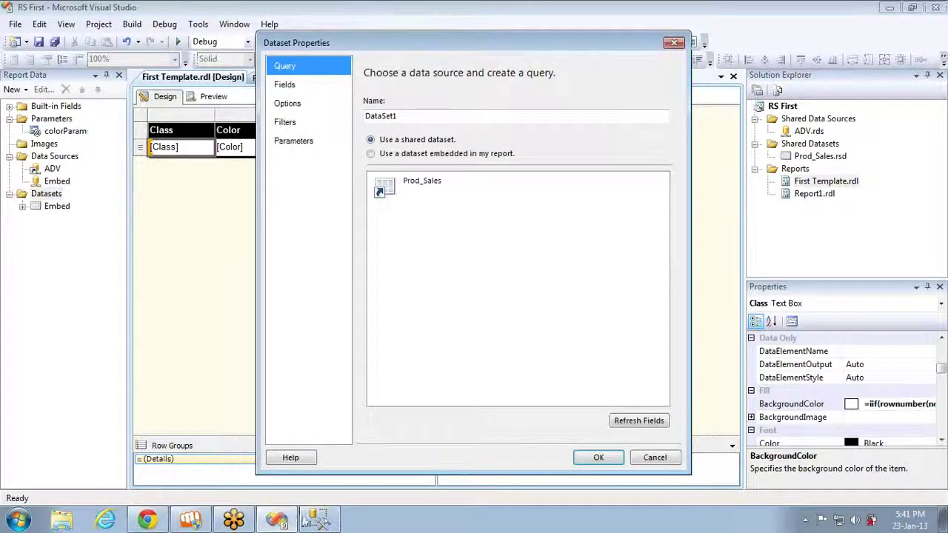
Step: Switch to SQL Server Management Studio, replace the existing query text with "Select Color from DimProduct" and execute it
left_click(314, 520)
key("ctrl+a")
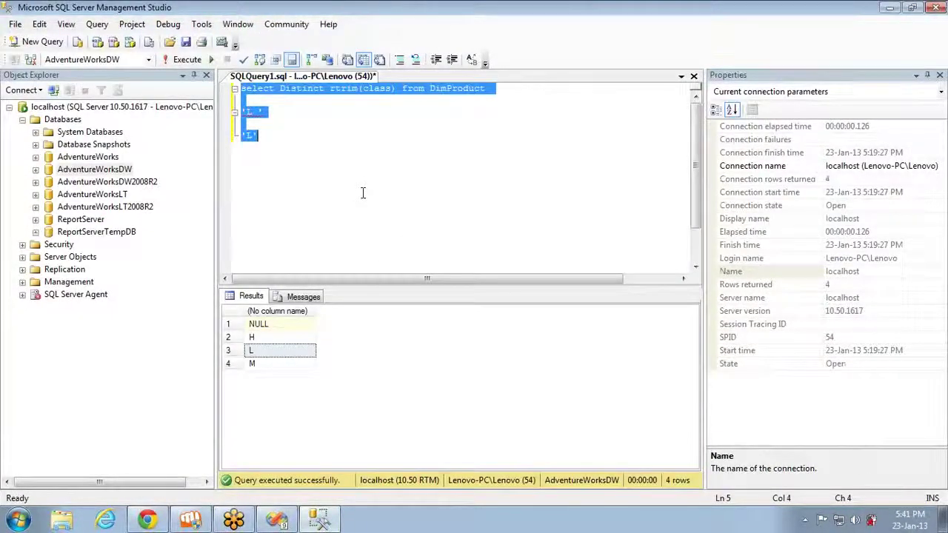
type("Select ")
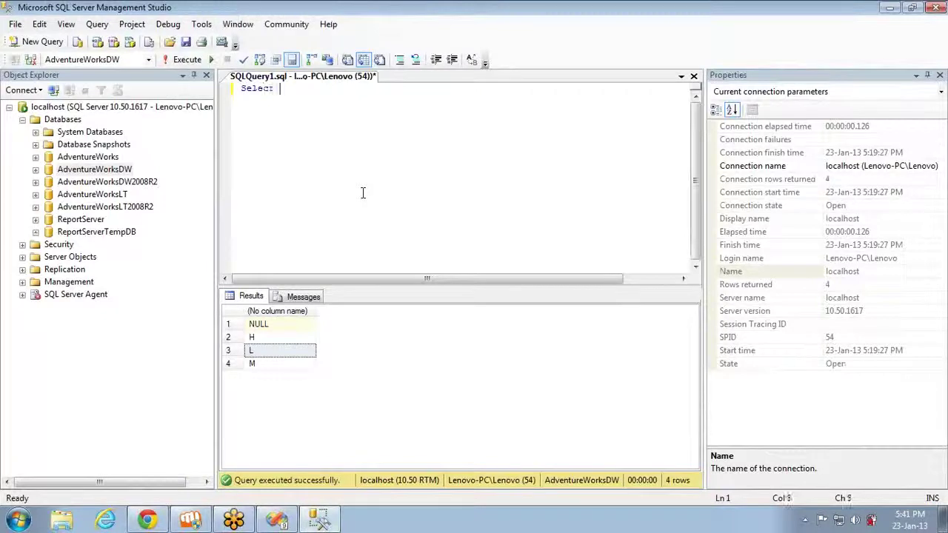
type("C")
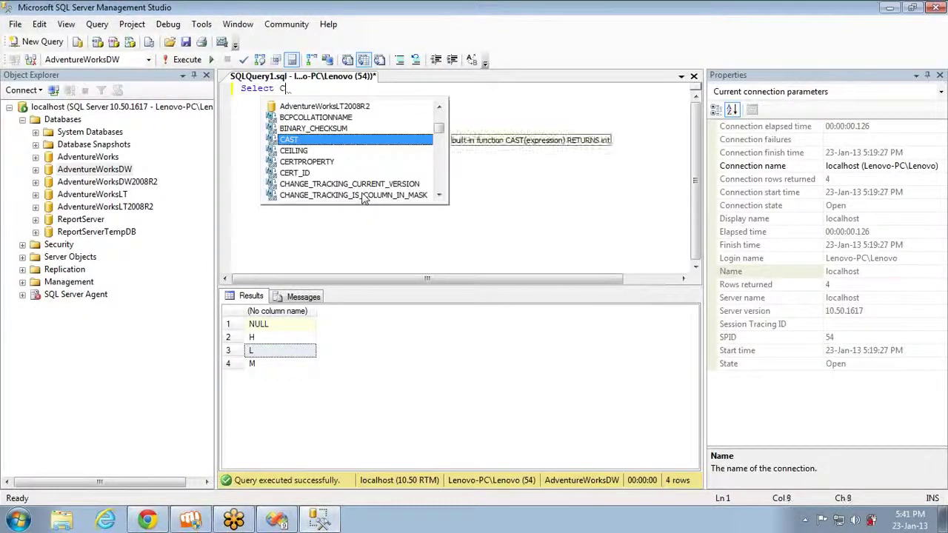
type("olor from ")
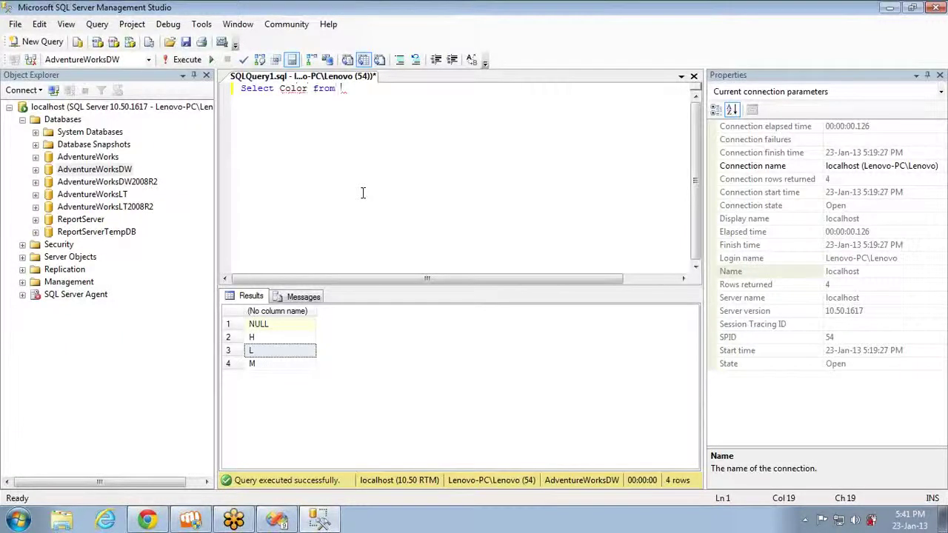
type("DimProduct")
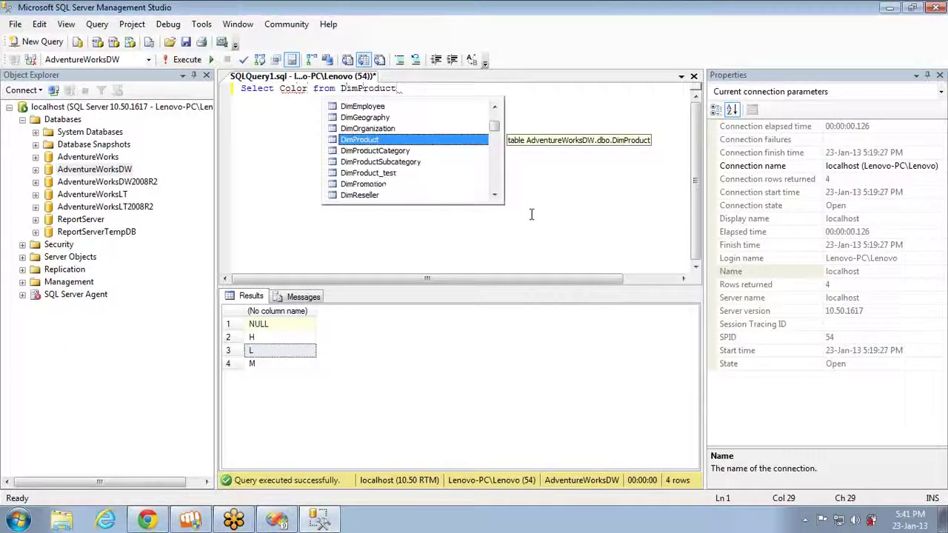
key("Escape")
key("F5")
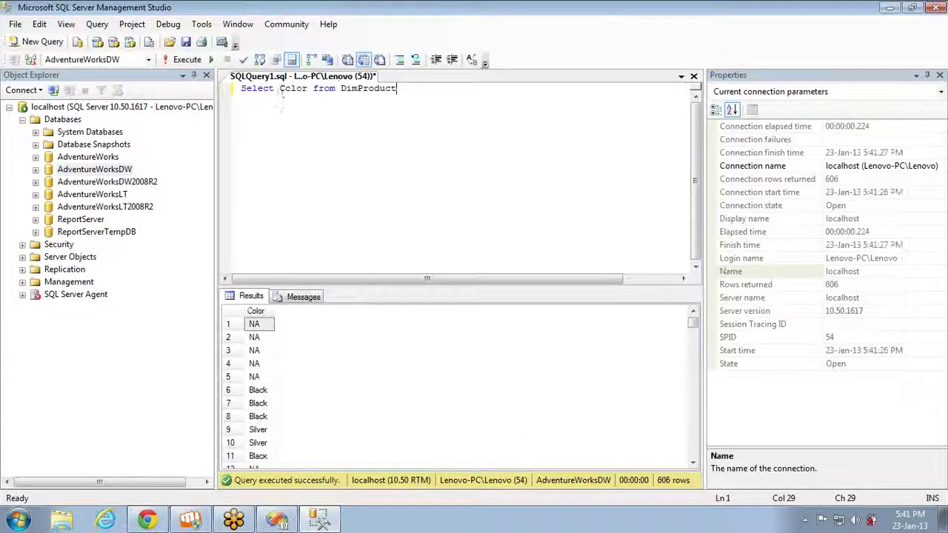
Step: Add Distinct before Color in the query, execute it, and copy the whole statement for the dataset in Visual Studio
left_click(281, 88)
type("distinct")
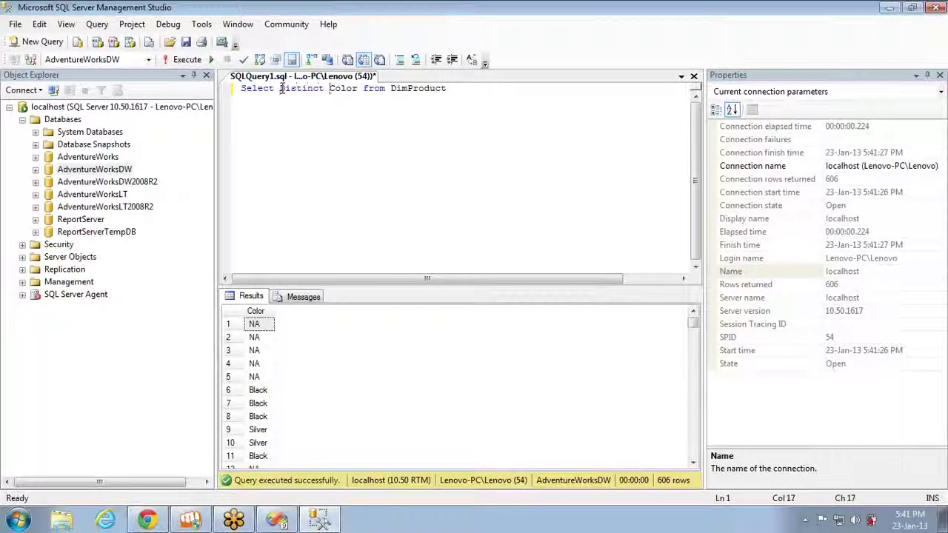
key("F5")
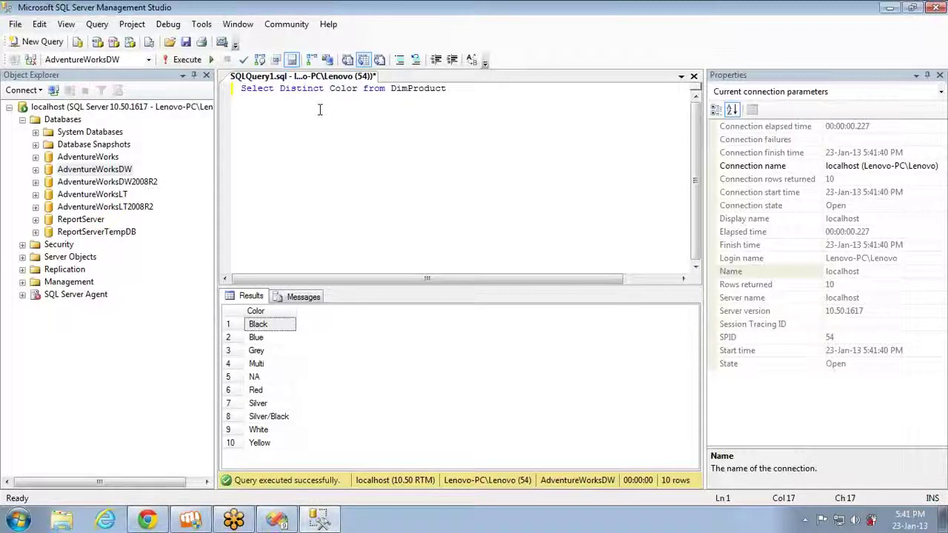
key("ctrl+a")
key("ctrl+c")
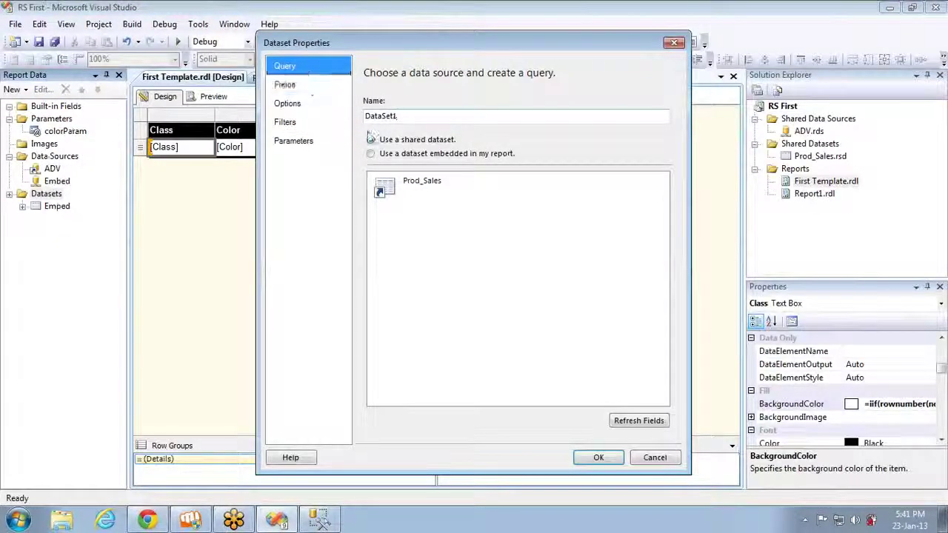
key("alt+Tab")
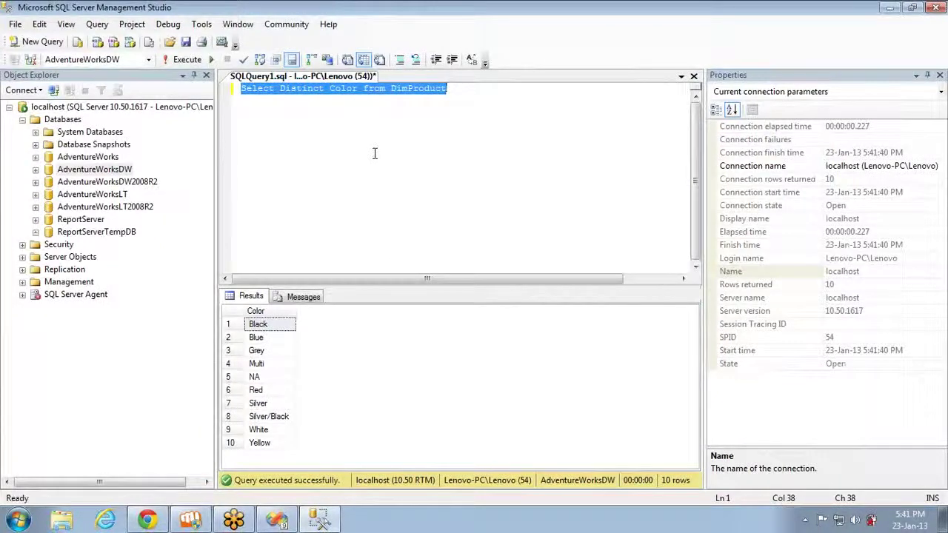
key("alt+Tab")
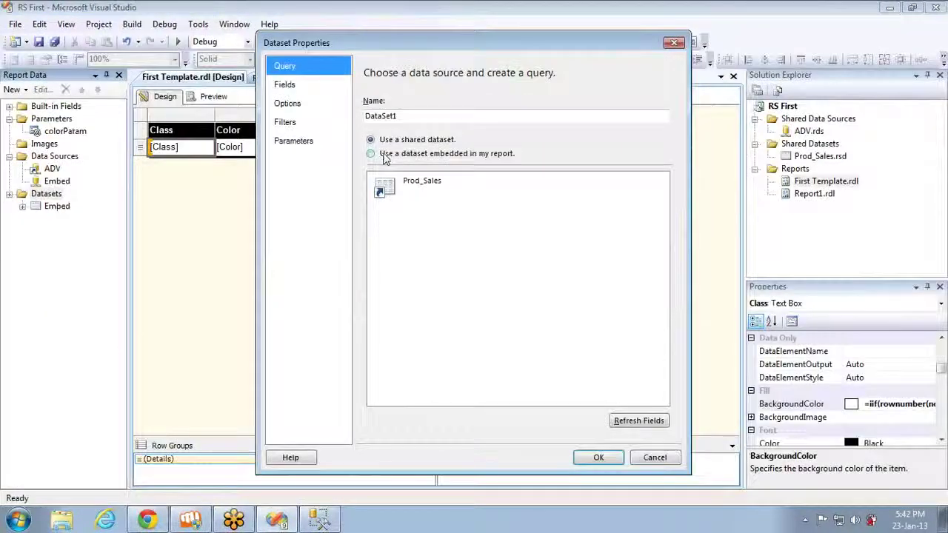
Step: Create the dataset embedded in the report, with data source ADV and the copied query "Select Distinct Color from DimProduct"
left_click(379, 156)
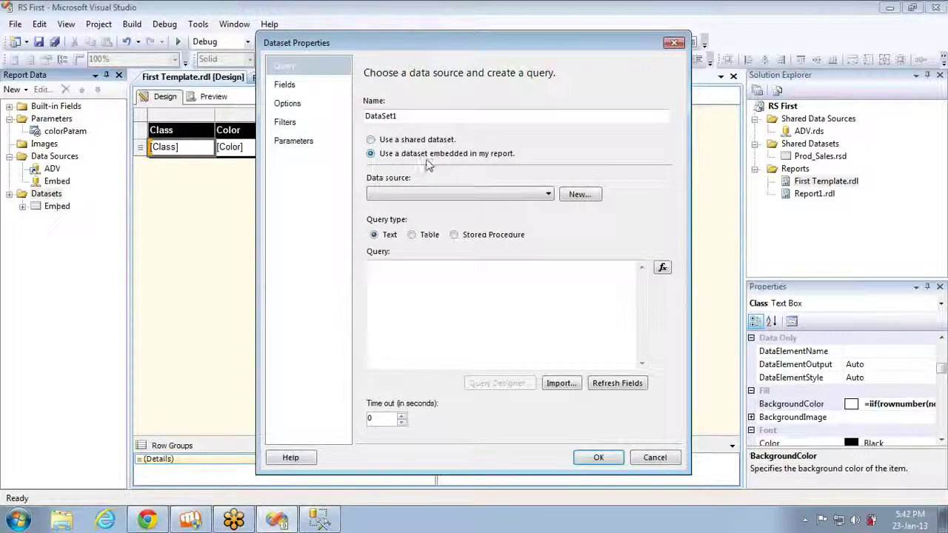
left_click(476, 195)
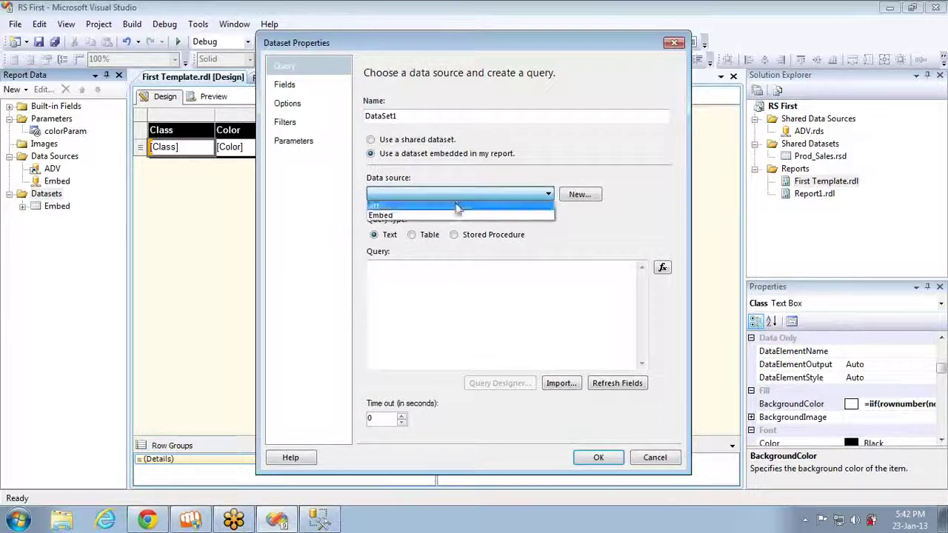
left_click(456, 203)
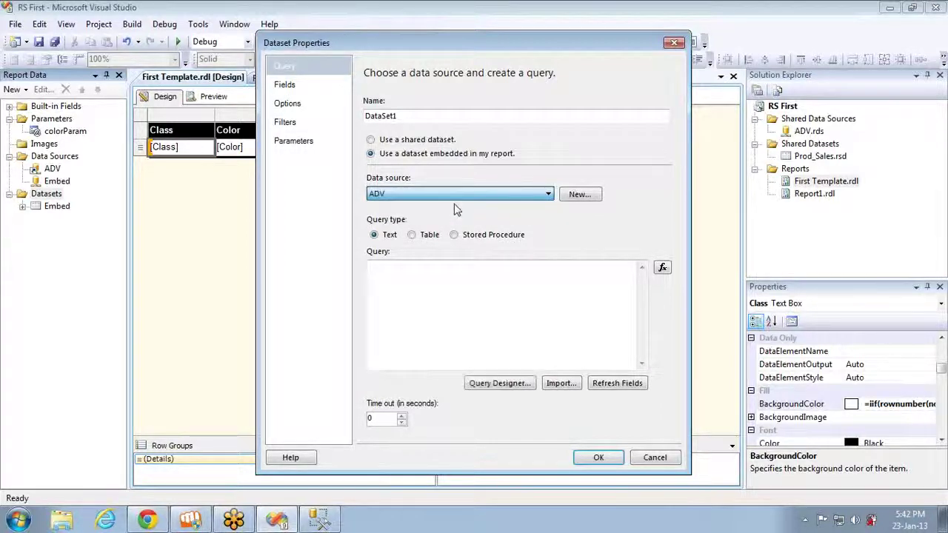
left_click(477, 285)
key("ctrl+v")
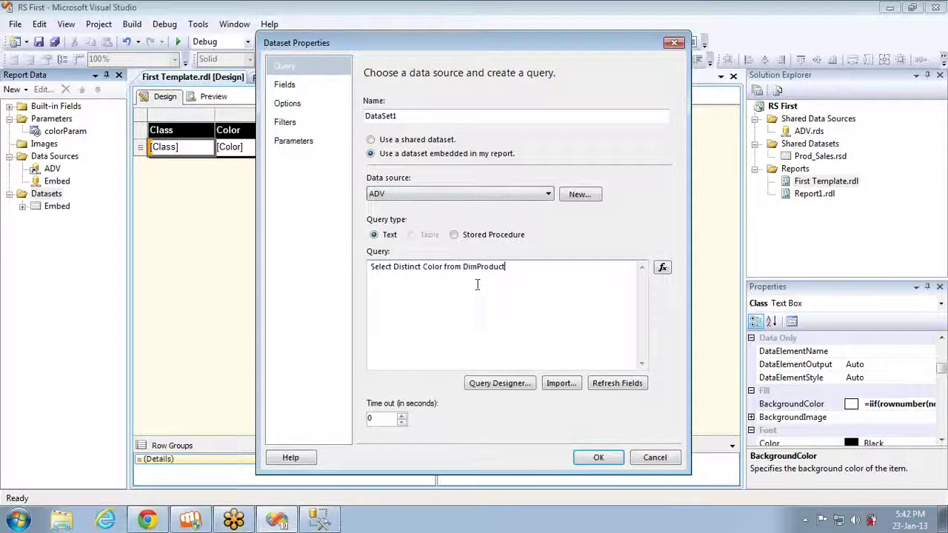
left_click(295, 86)
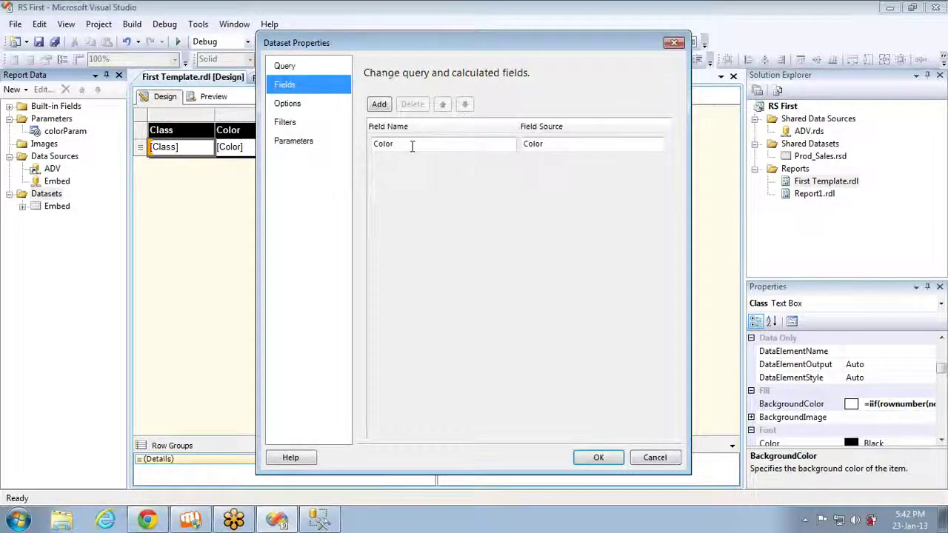
left_click(598, 457)
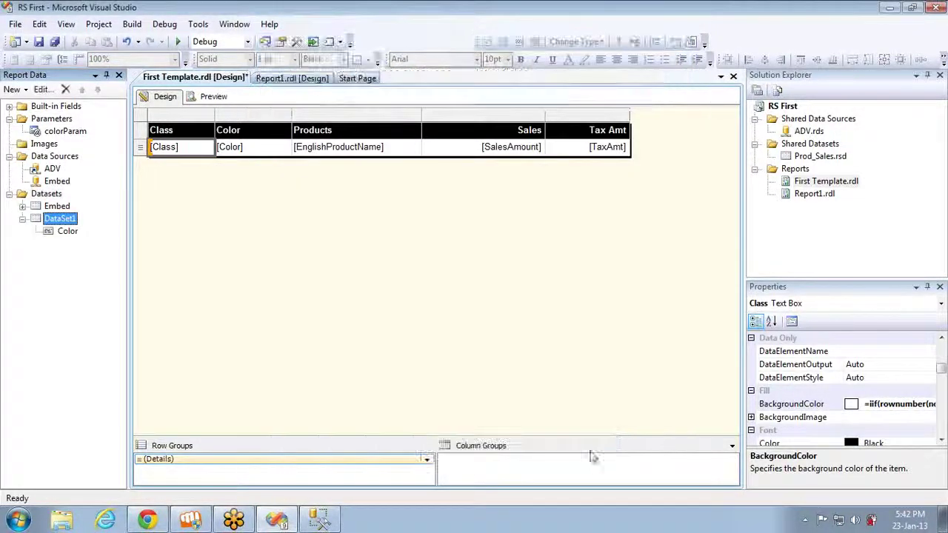
Step: Rename the new dataset DataSet1 as Color_DS
double_click(52, 223)
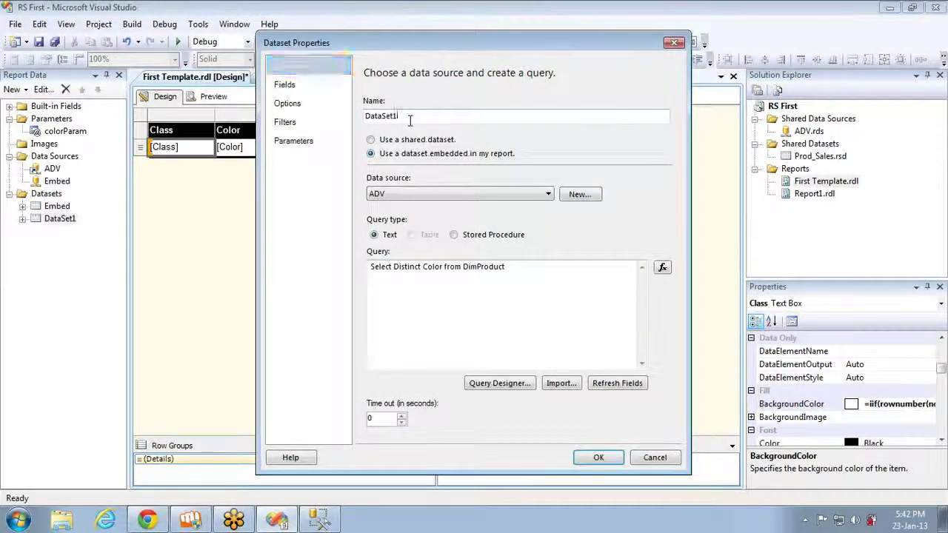
double_click(410, 121)
type("Color")
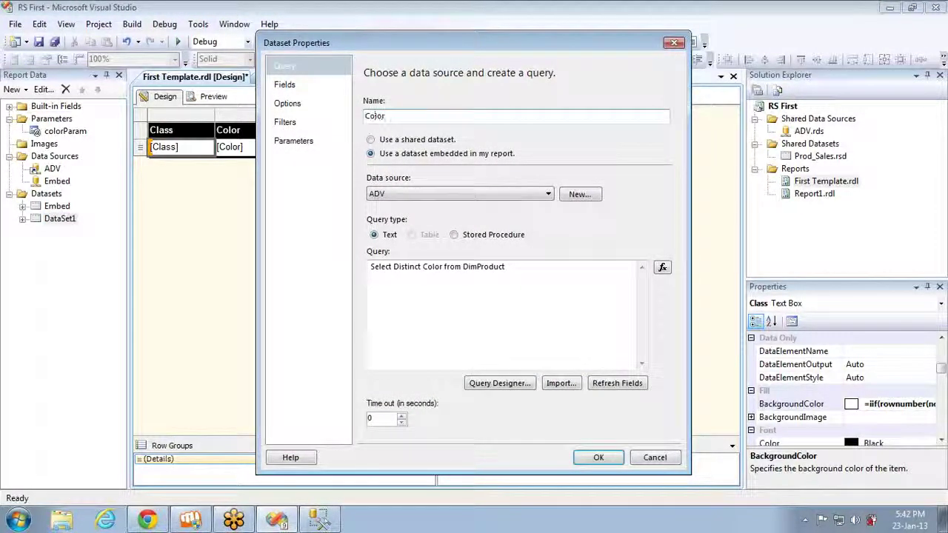
type("_DS")
left_click(598, 457)
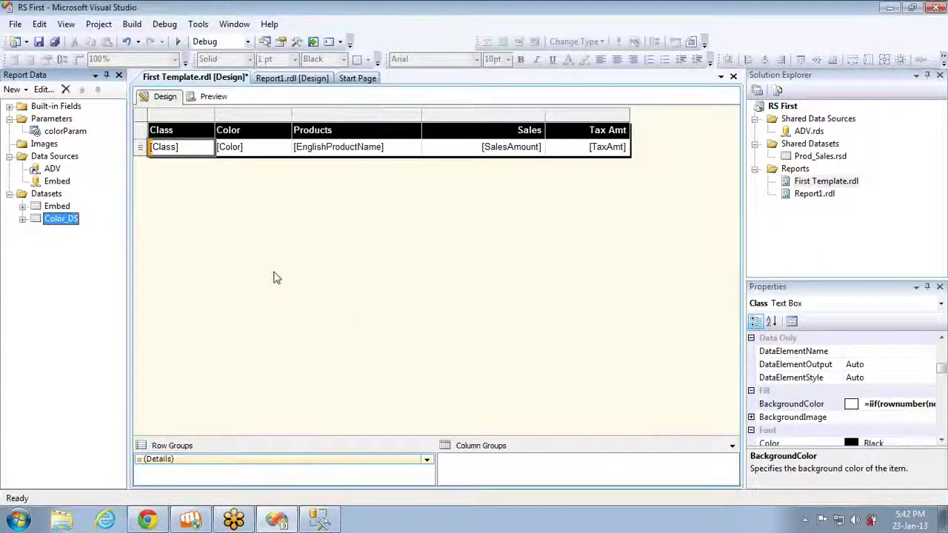
Step: Set the colorParam parameter's available values to come from a query, using dataset Color_DS with Color as both value and label field
double_click(59, 131)
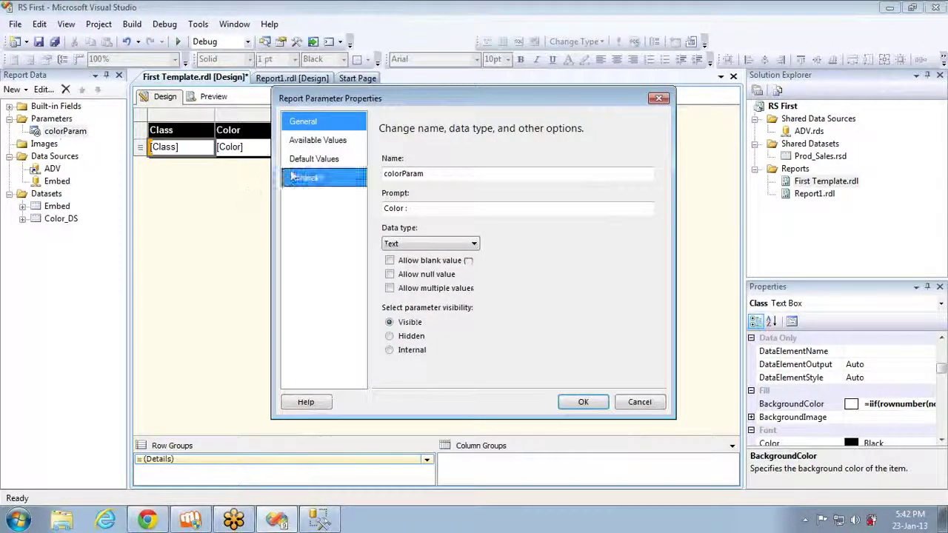
left_click(314, 141)
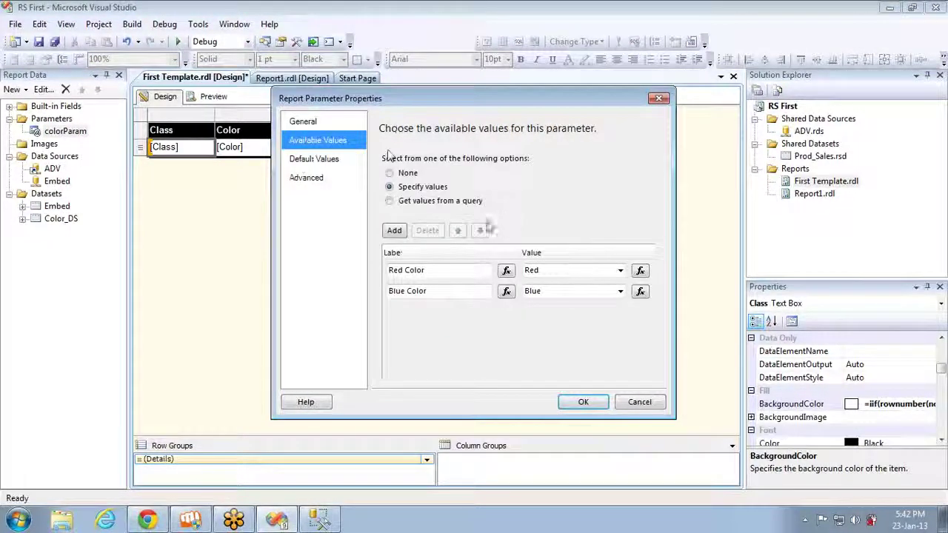
left_click(420, 203)
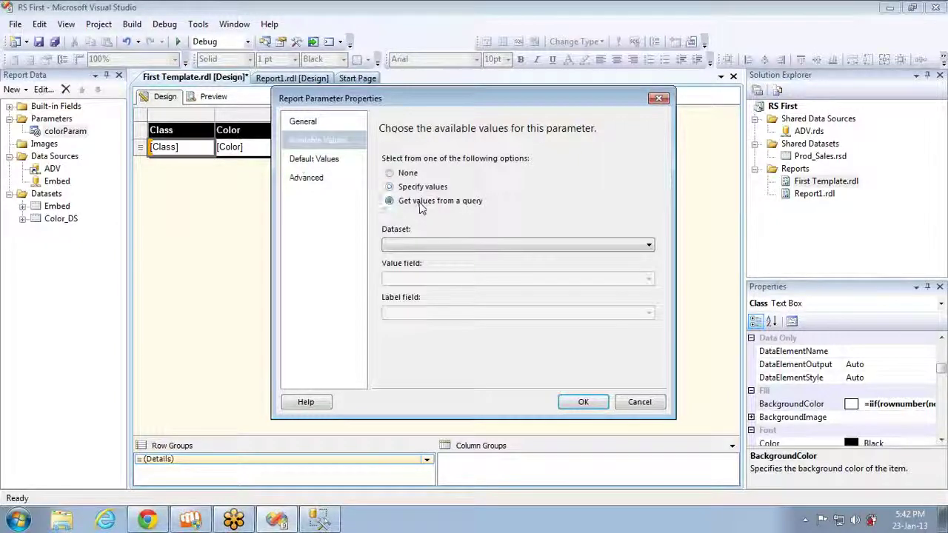
left_click(456, 246)
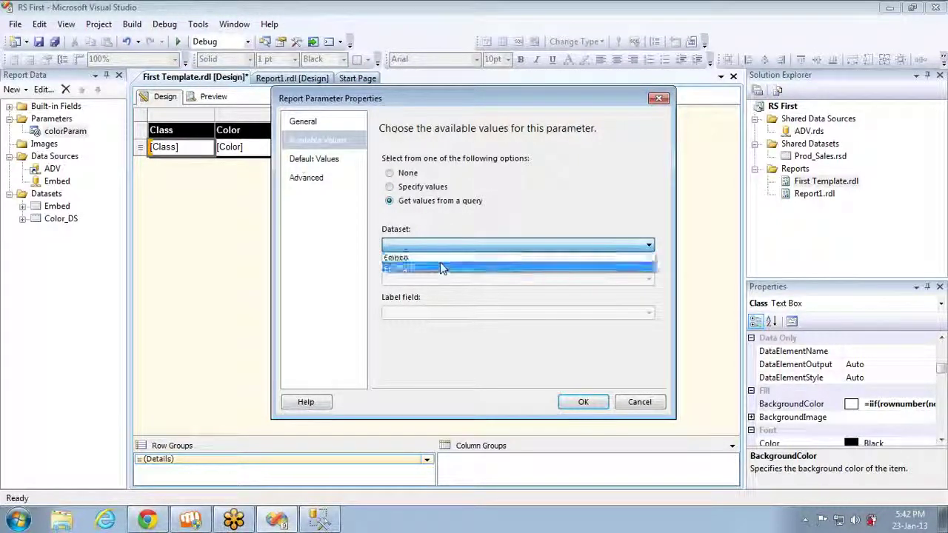
left_click(440, 267)
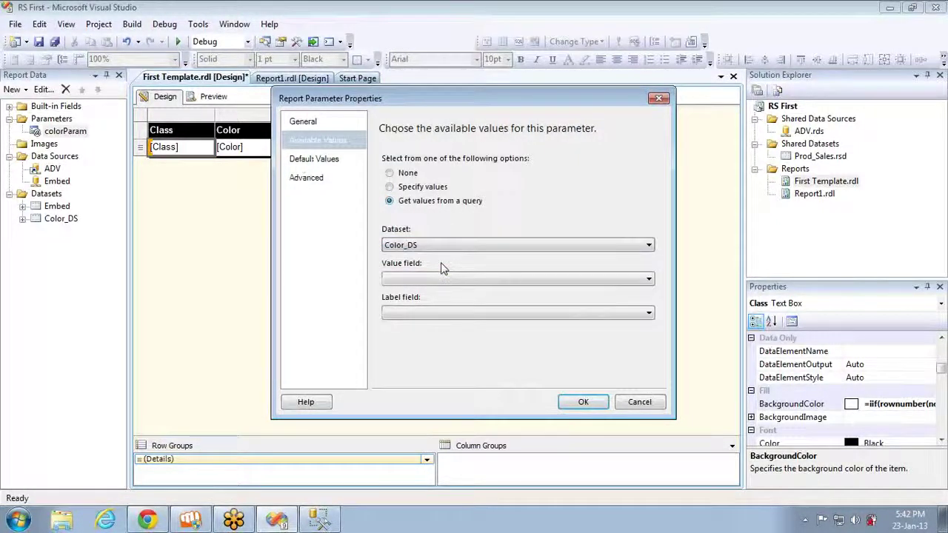
left_click(446, 279)
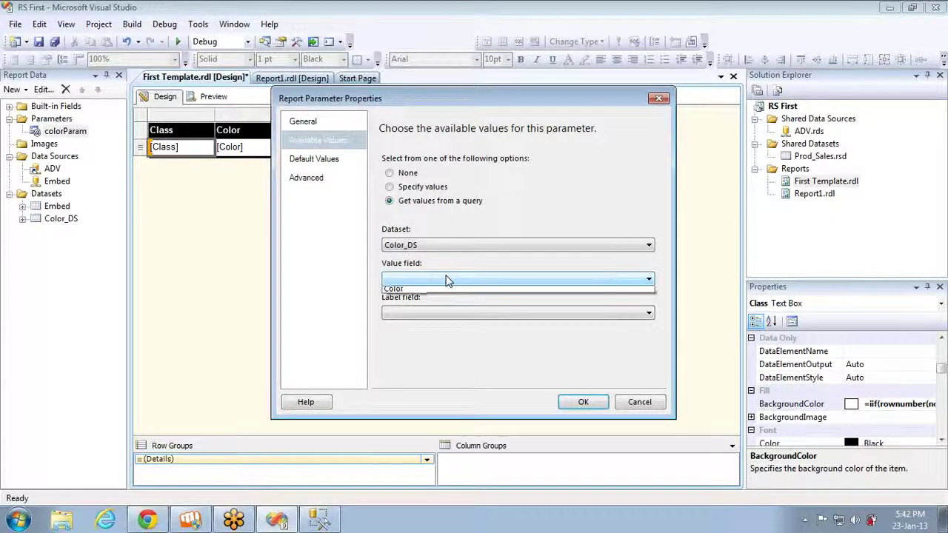
left_click(444, 289)
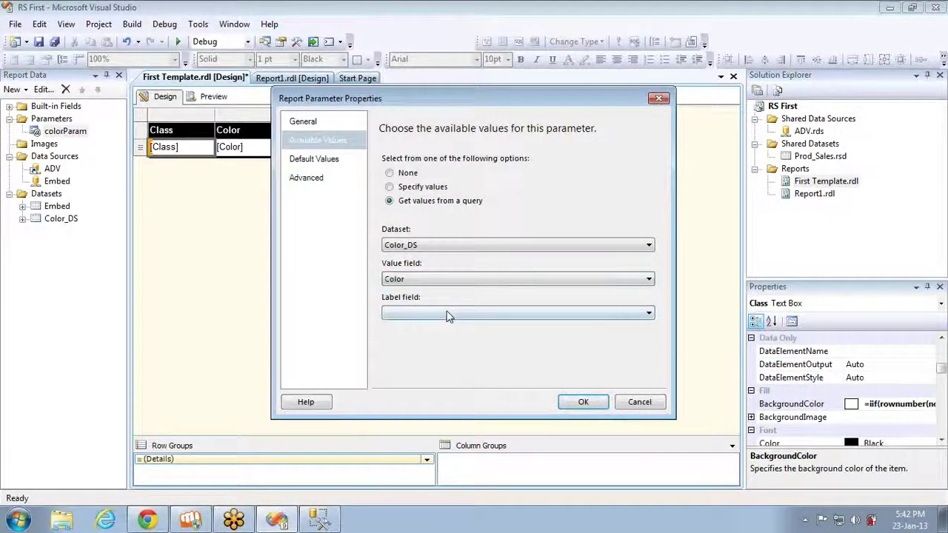
left_click(446, 316)
left_click(449, 325)
left_click(584, 402)
Step: Preview the First Template report, choose Black from the color list and run the report
left_click(212, 96)
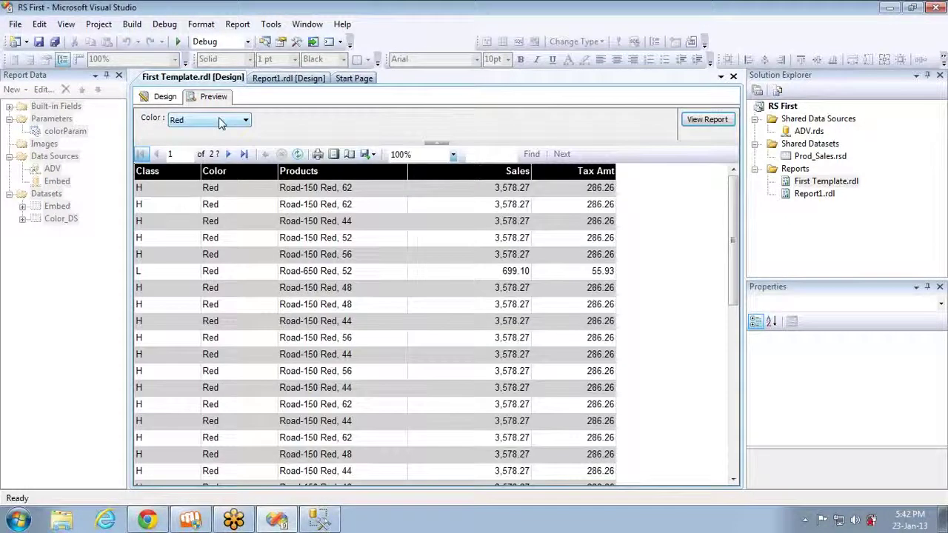
left_click(219, 122)
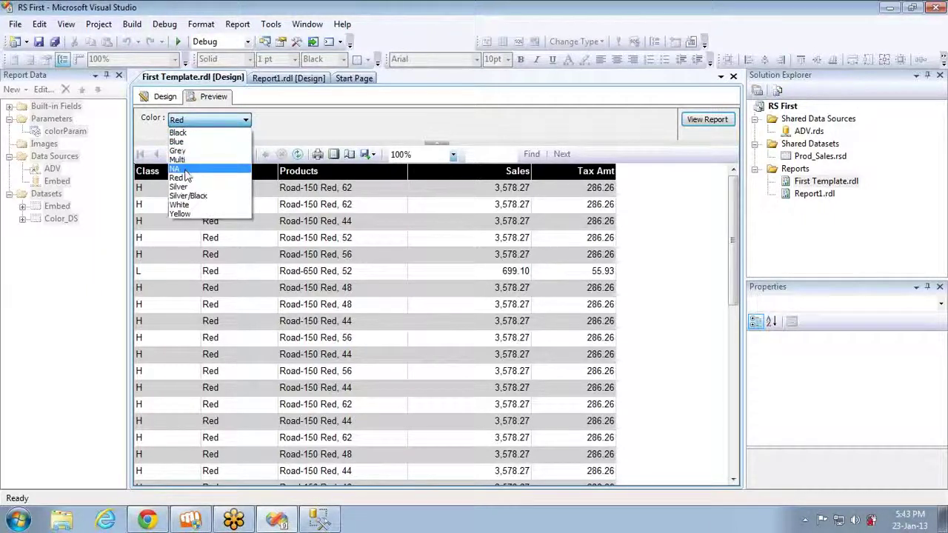
left_click(179, 132)
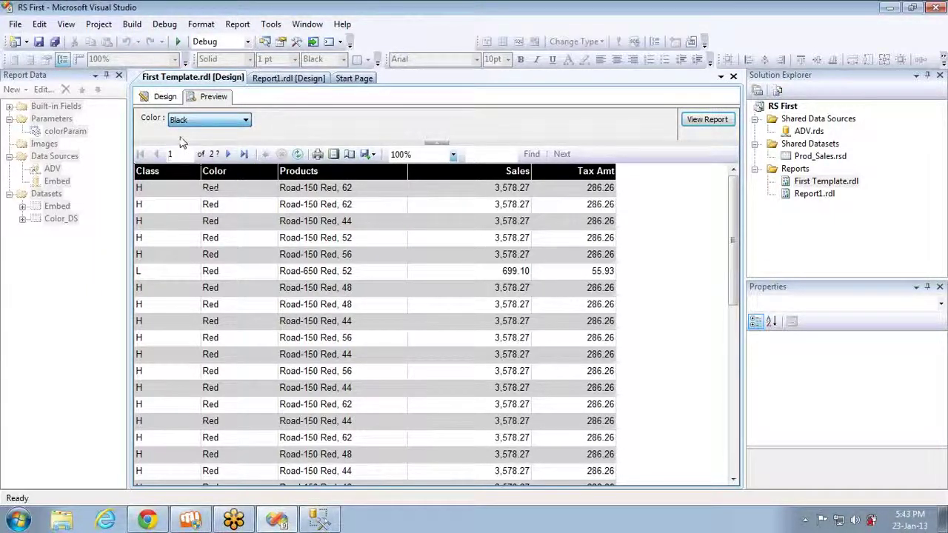
left_click(726, 123)
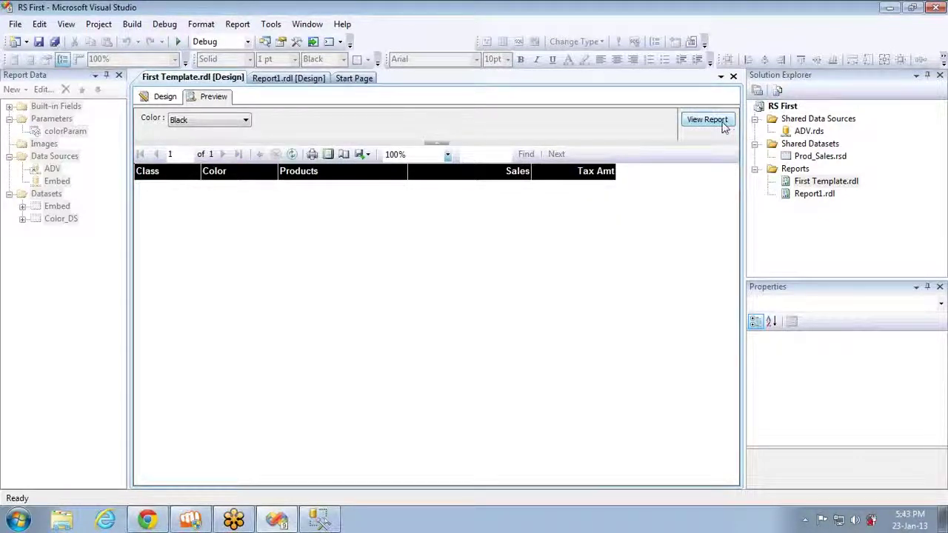
Step: Return to the design and check the filter conditions of the Embed dataset without changing them
left_click(163, 97)
left_click(57, 207)
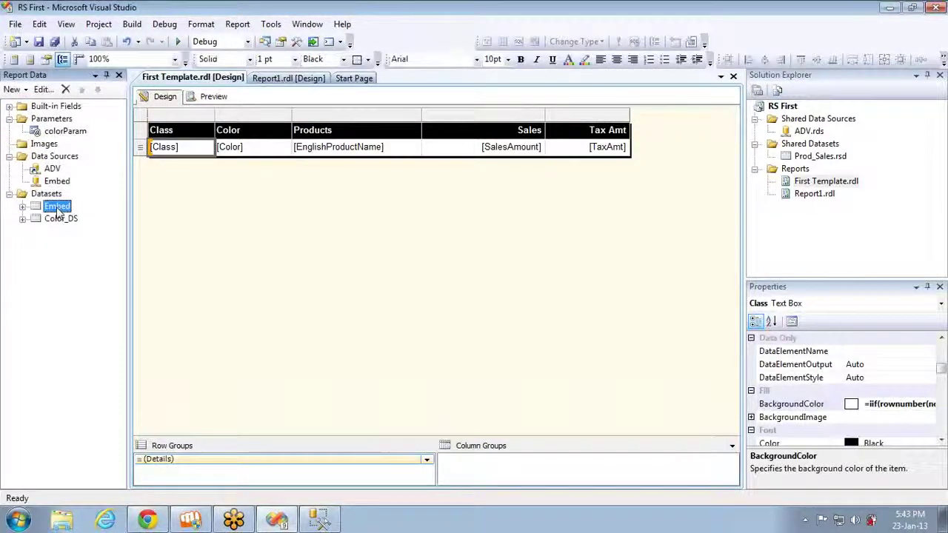
double_click(57, 207)
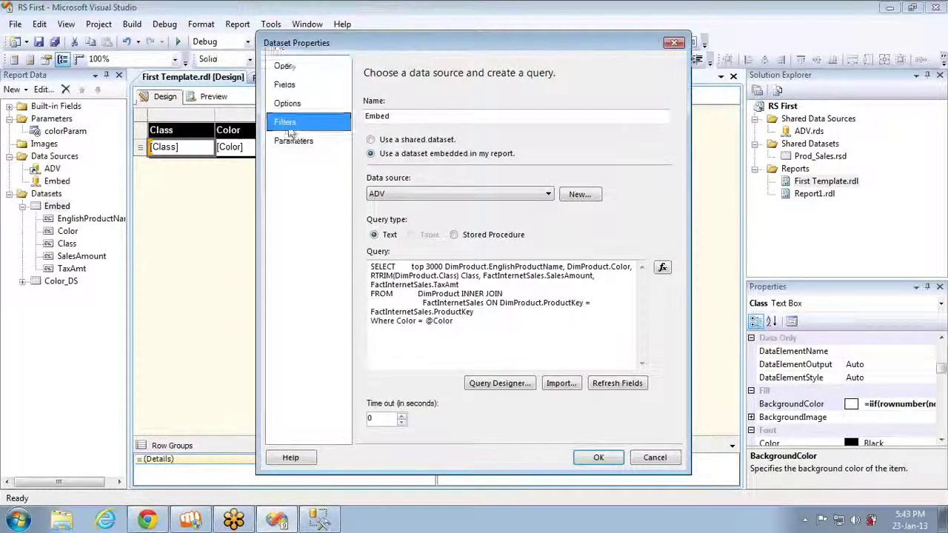
left_click(288, 123)
left_click(429, 169)
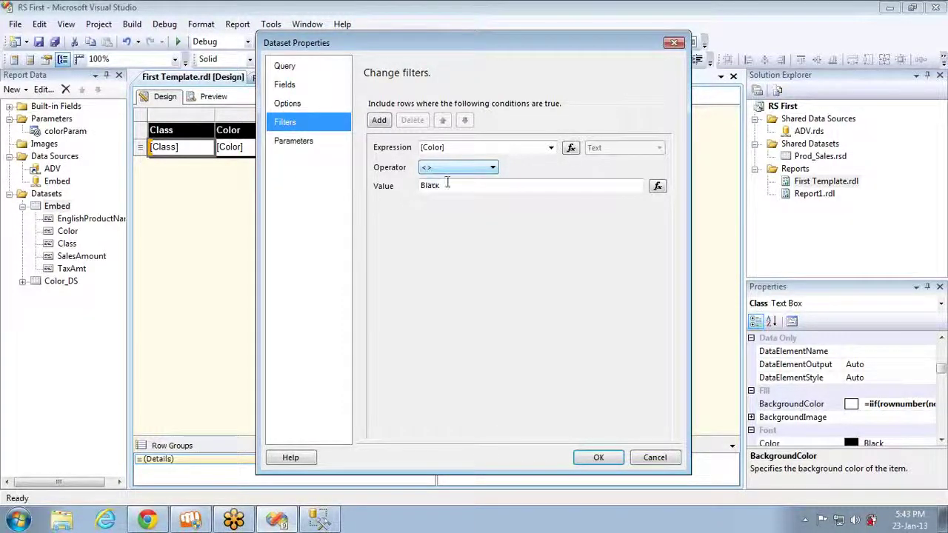
left_click(654, 458)
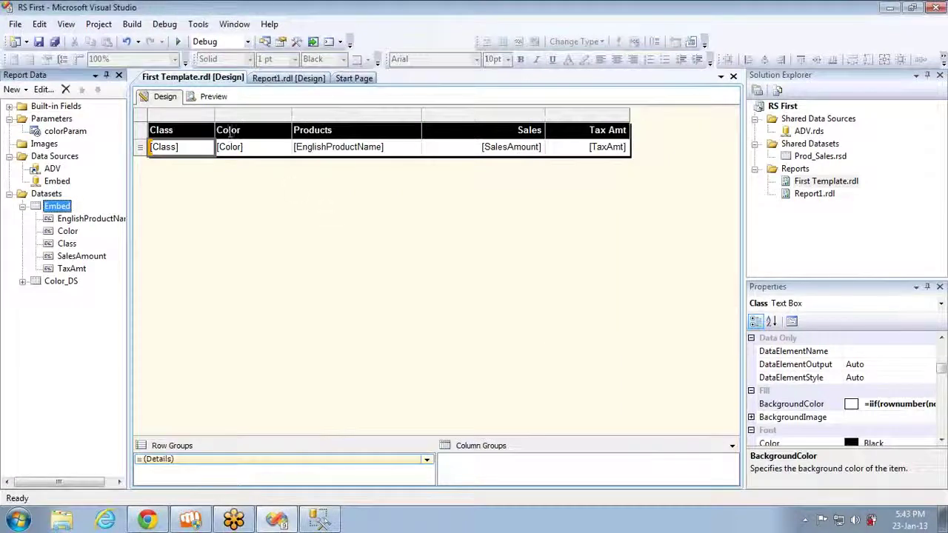
Step: Preview the report and run it in turn for the colors Grey, Silver/Black and White
left_click(213, 97)
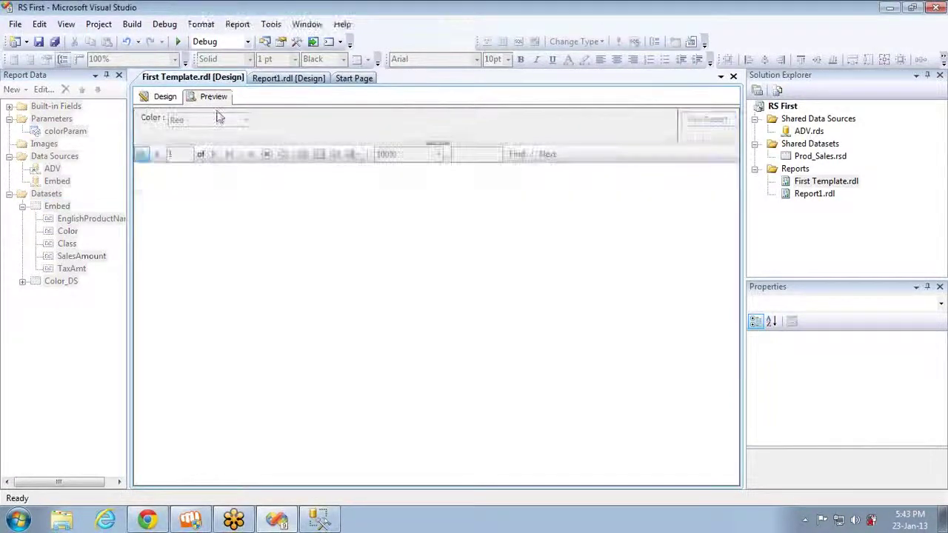
left_click(215, 120)
left_click(208, 151)
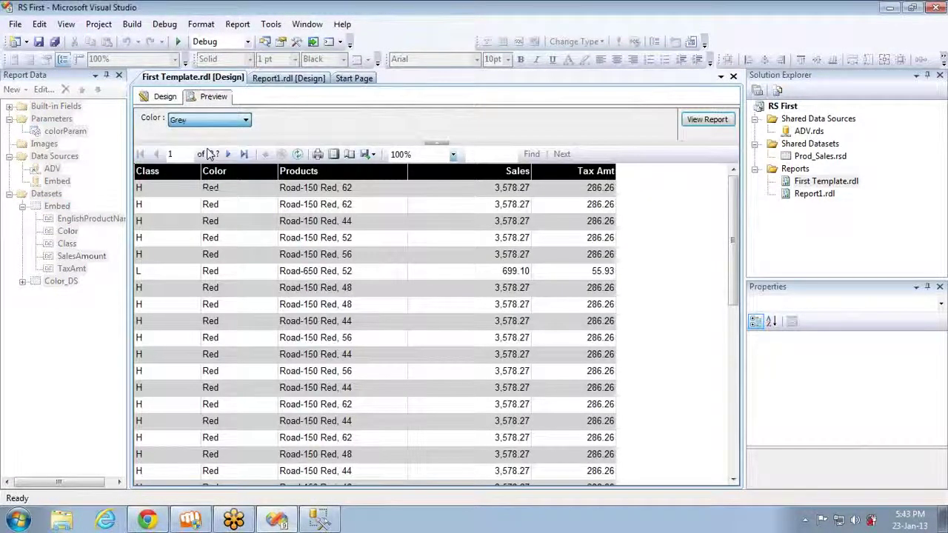
left_click(704, 120)
left_click(222, 120)
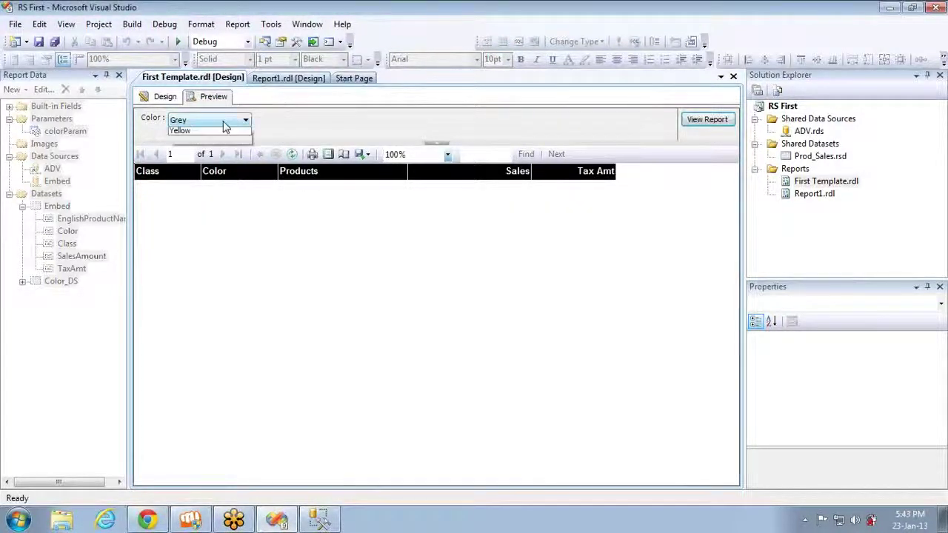
left_click(214, 194)
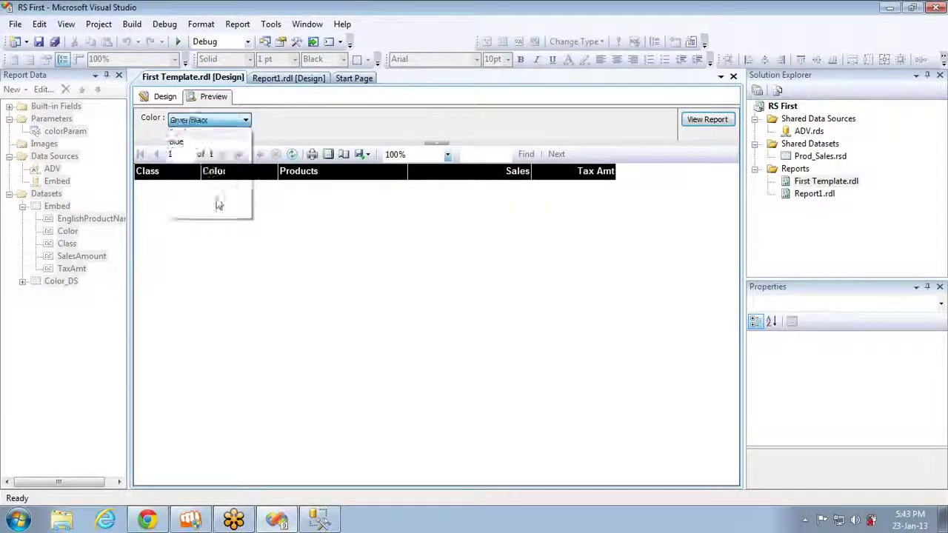
left_click(697, 121)
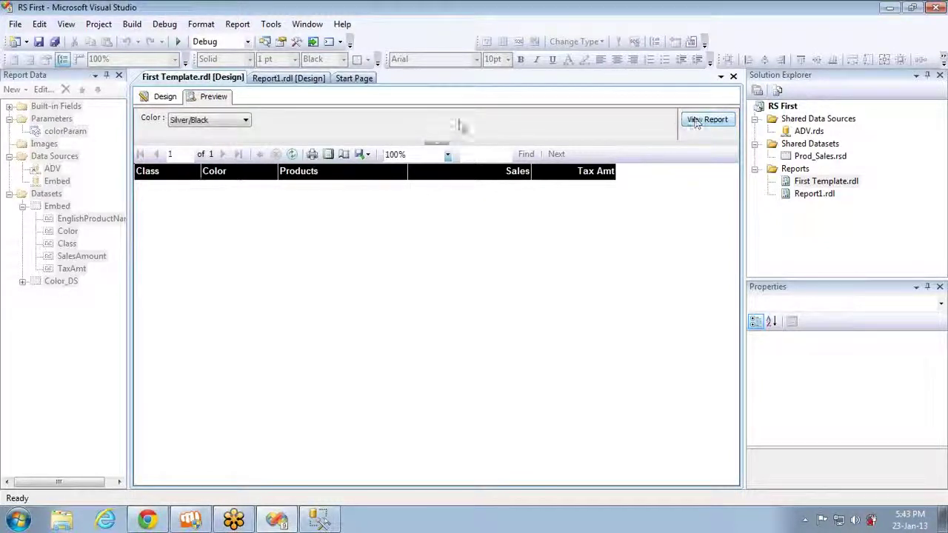
left_click(219, 122)
left_click(194, 205)
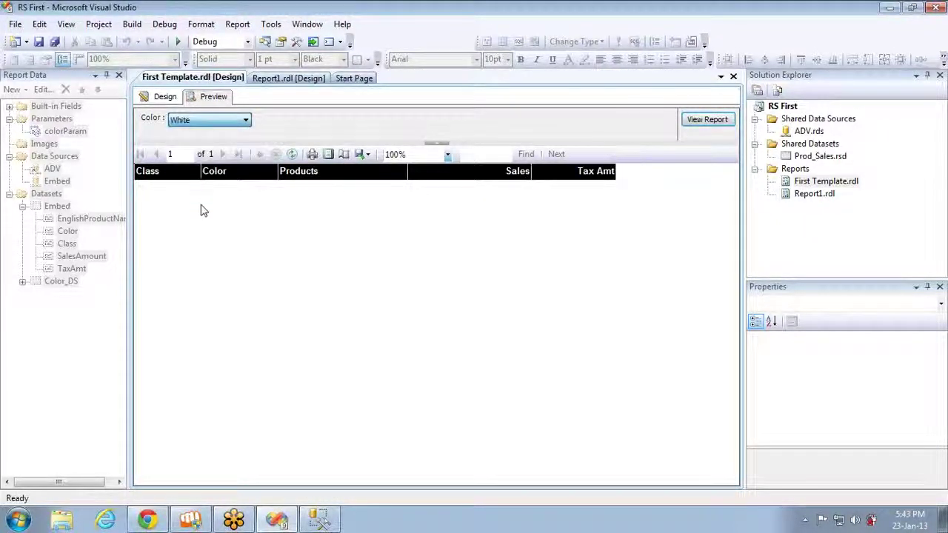
left_click(685, 122)
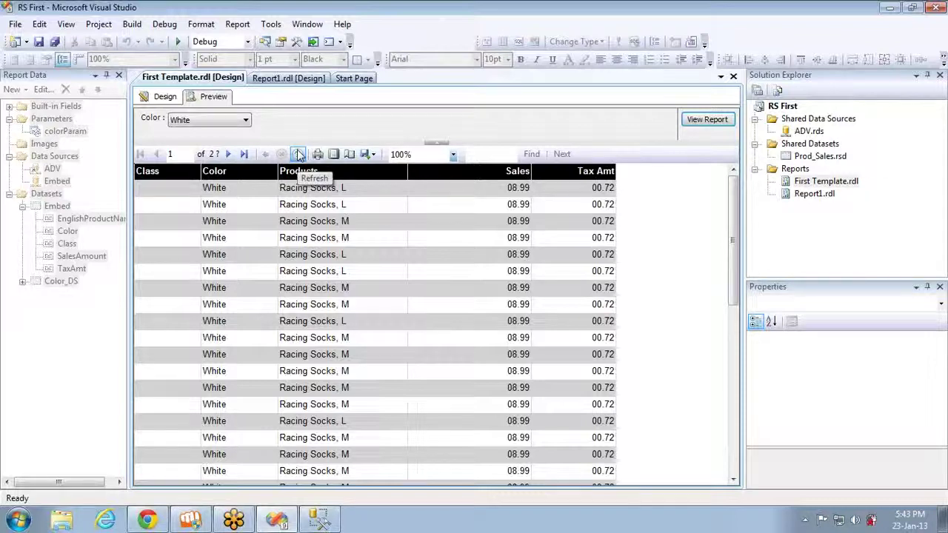
Step: Switch between the report's design and preview, and show the available choices of the Color parameter
left_click(165, 97)
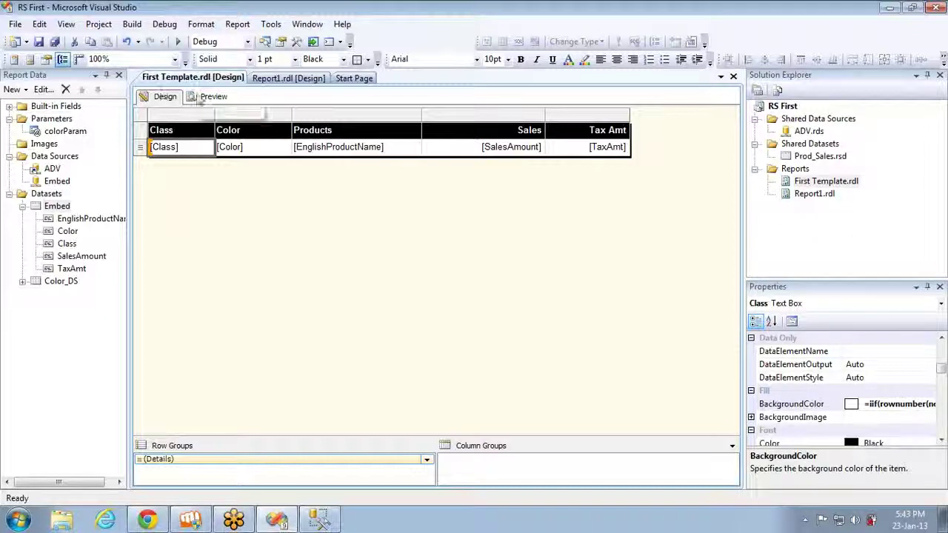
left_click(215, 98)
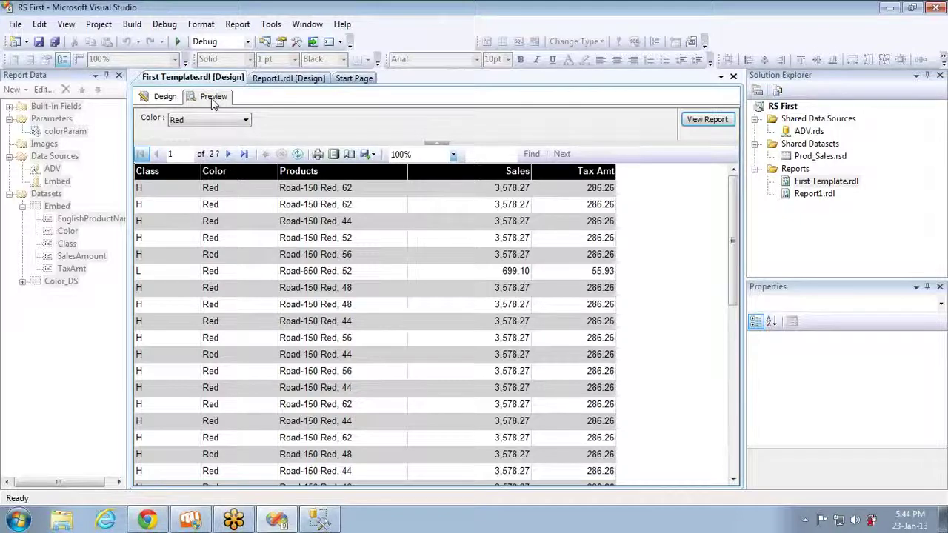
left_click(166, 97)
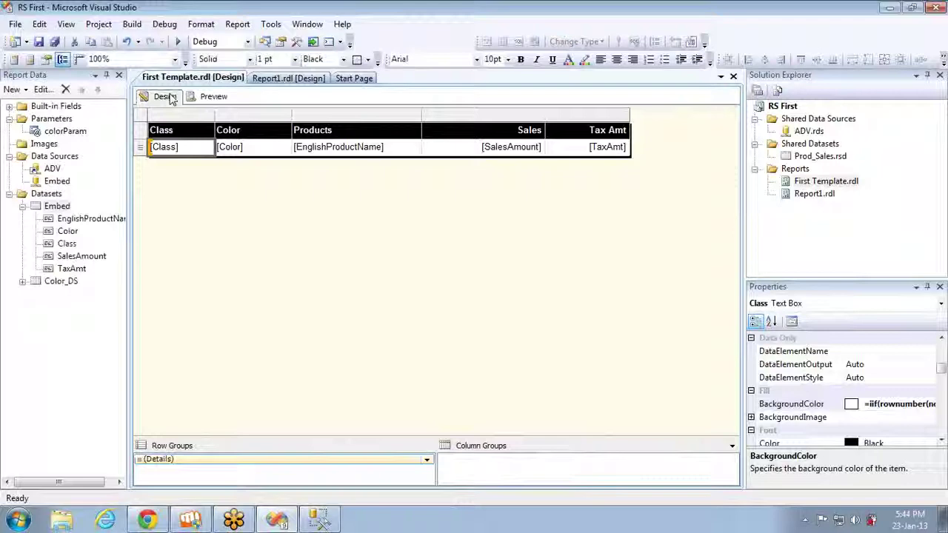
left_click(213, 97)
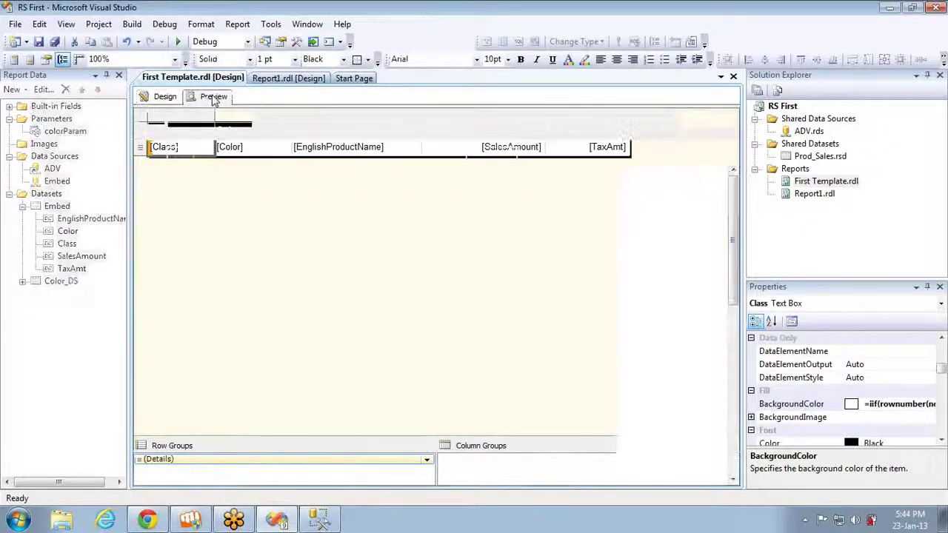
left_click(204, 121)
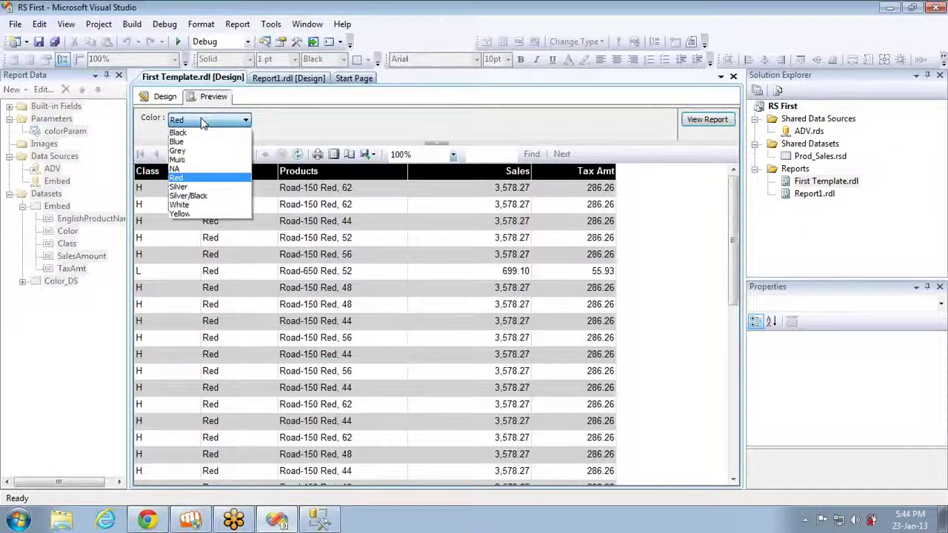
Step: In the Color_DS dataset query, add the expression Color+' Color' as Color_Label ahead of the Color column
left_click(165, 97)
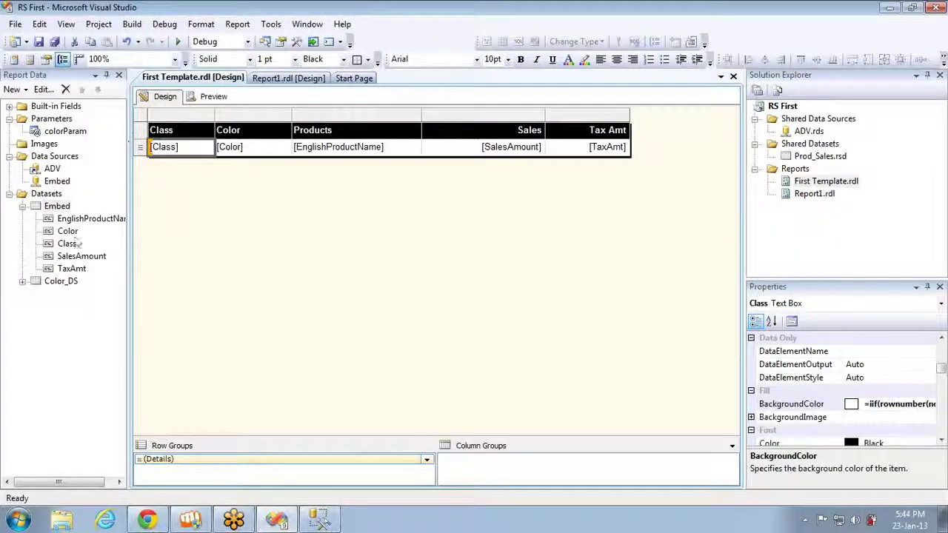
left_click(63, 282)
double_click(63, 282)
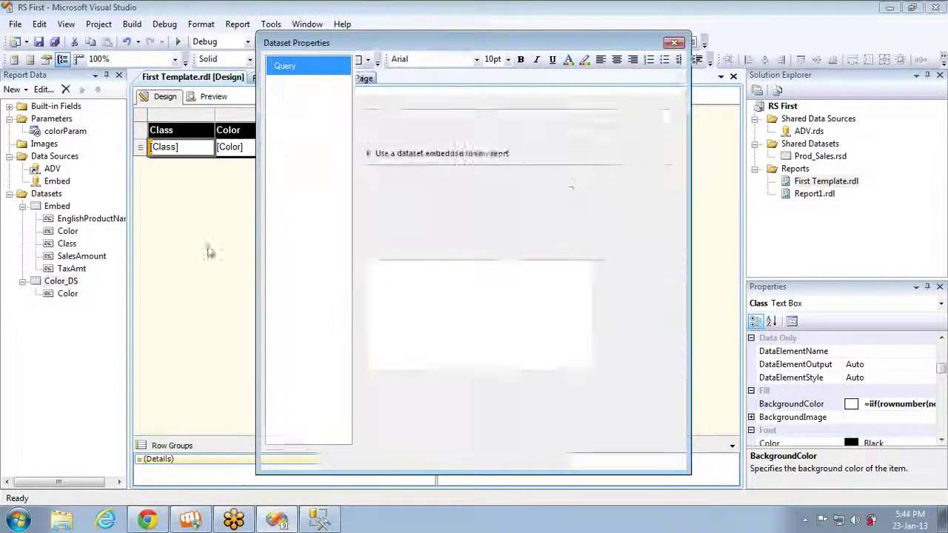
left_click(427, 270)
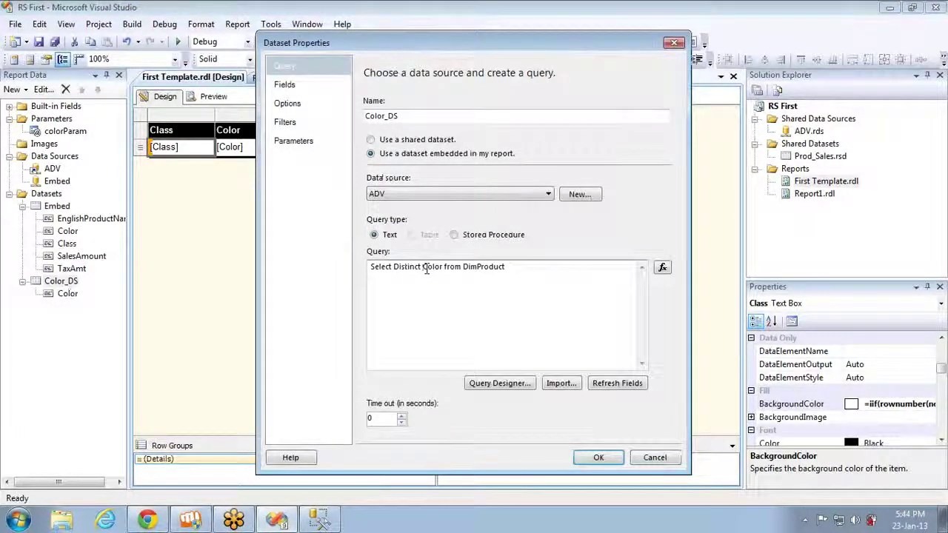
double_click(427, 269)
left_click(427, 269)
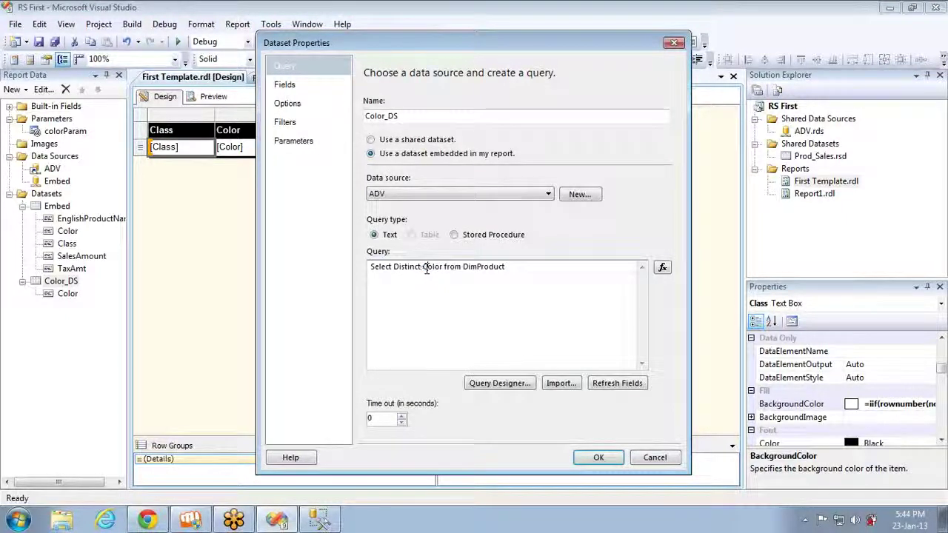
type("olorC")
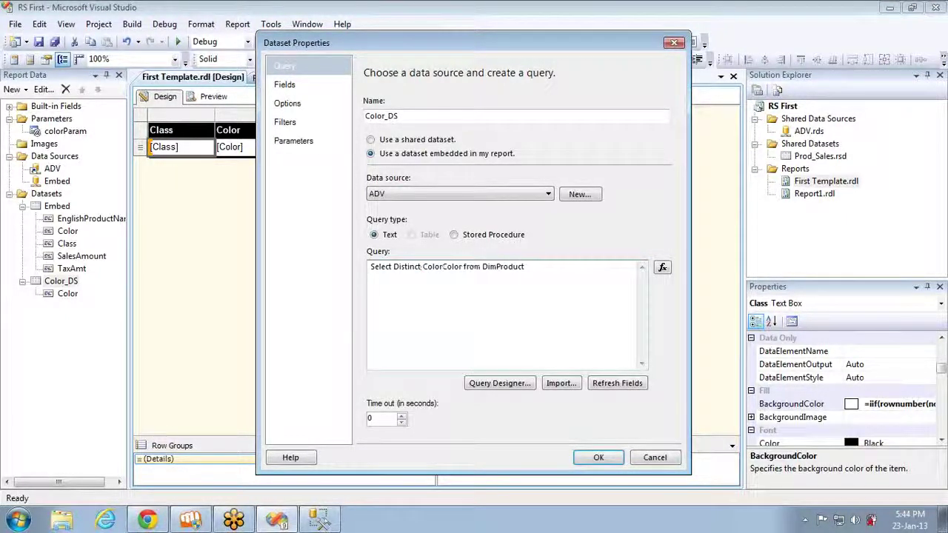
type(", ")
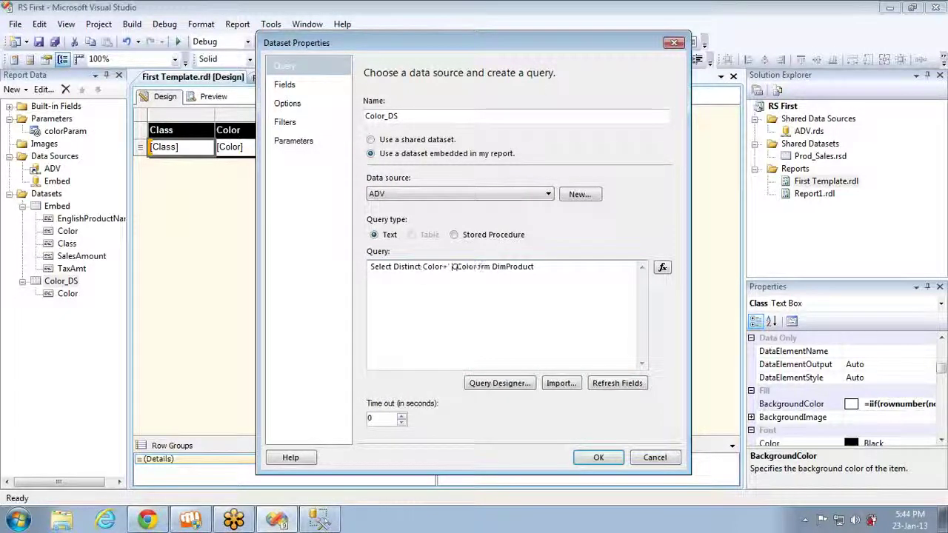
type(" 'Color")
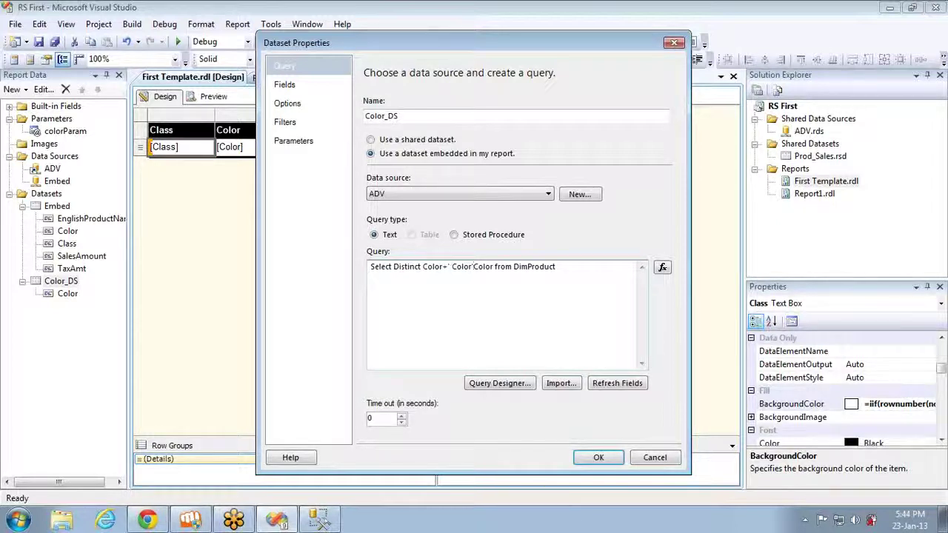
type(" as Col")
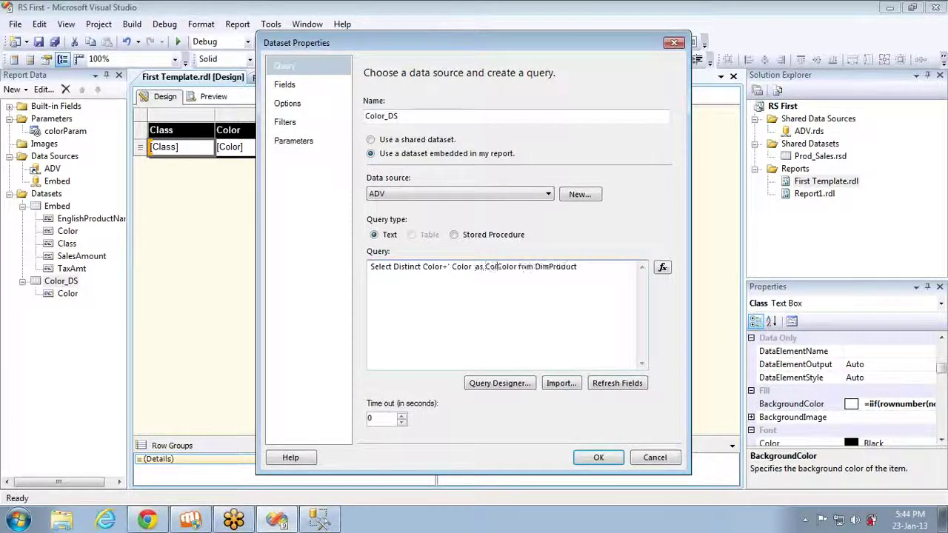
type("or_Label")
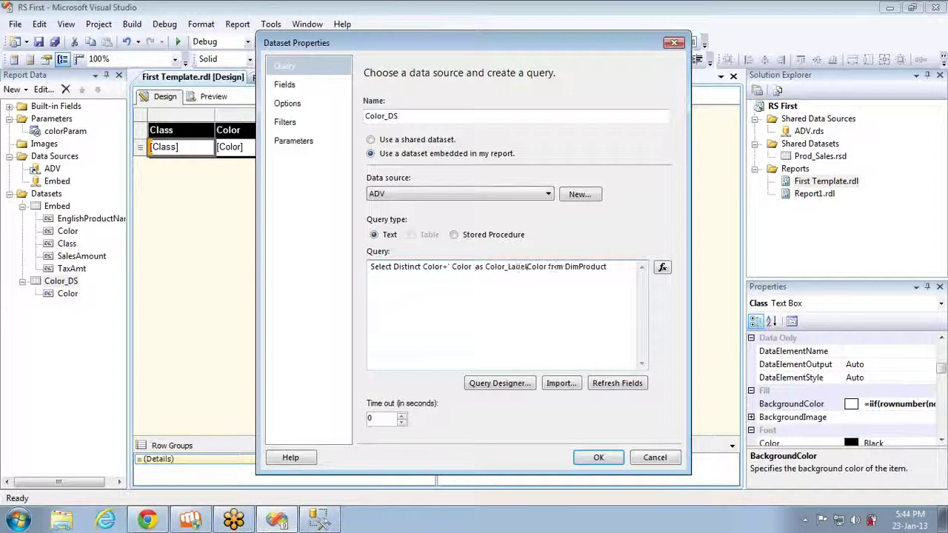
type(",")
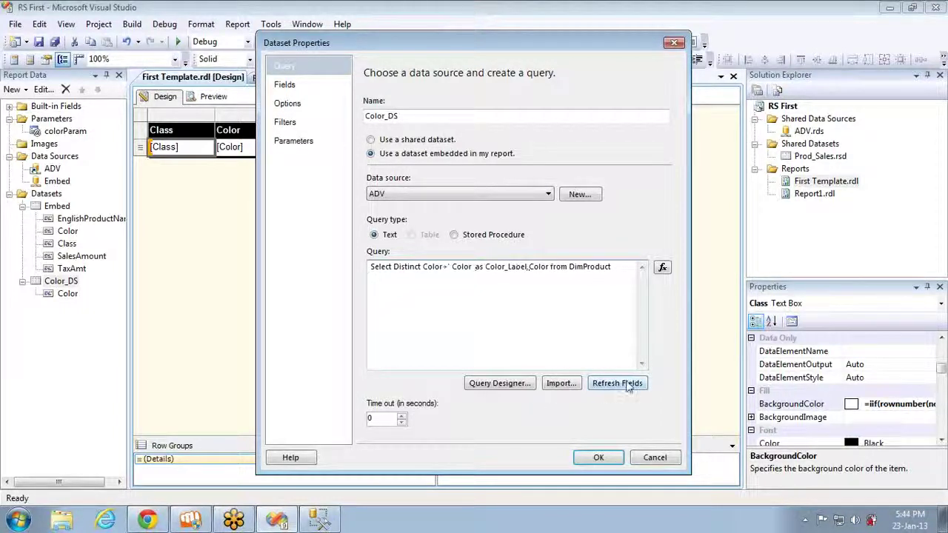
Step: Refresh the Color_DS fields, check the field list and save the dataset
left_click(626, 385)
left_click(304, 86)
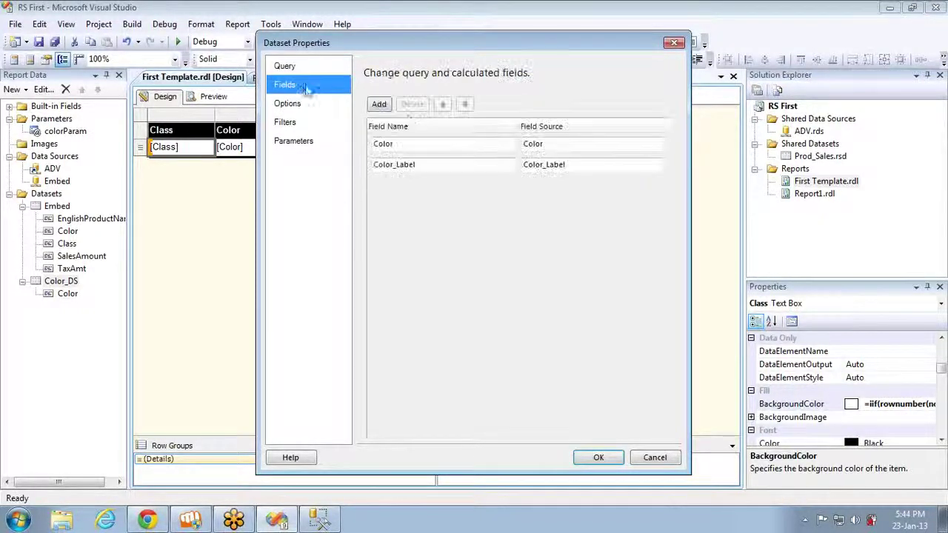
left_click(597, 457)
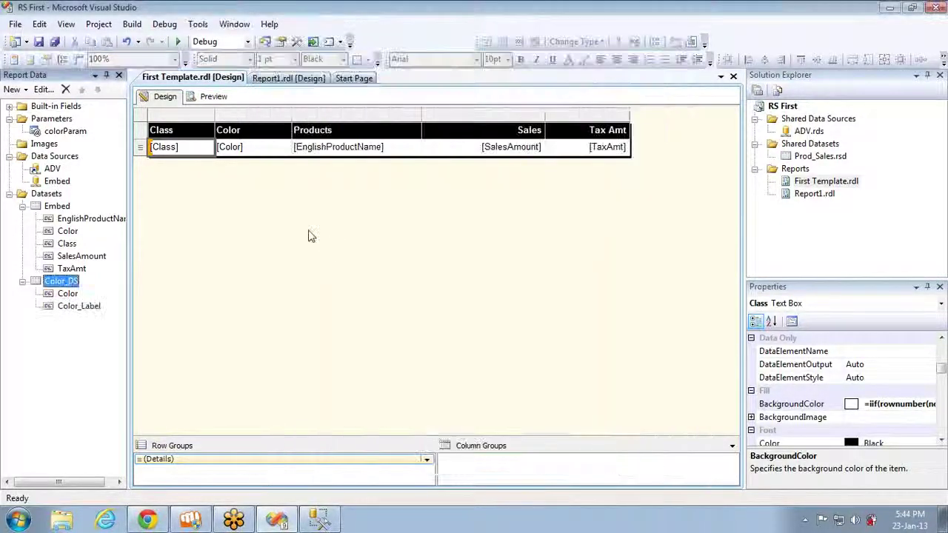
Step: Set the label field of colorParam's available values to Color_Label
double_click(64, 131)
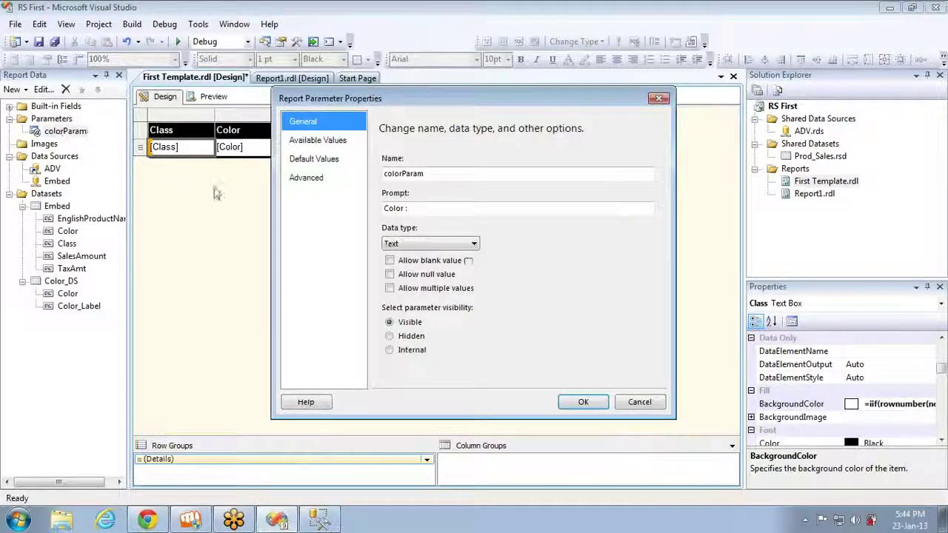
left_click(315, 140)
left_click(452, 313)
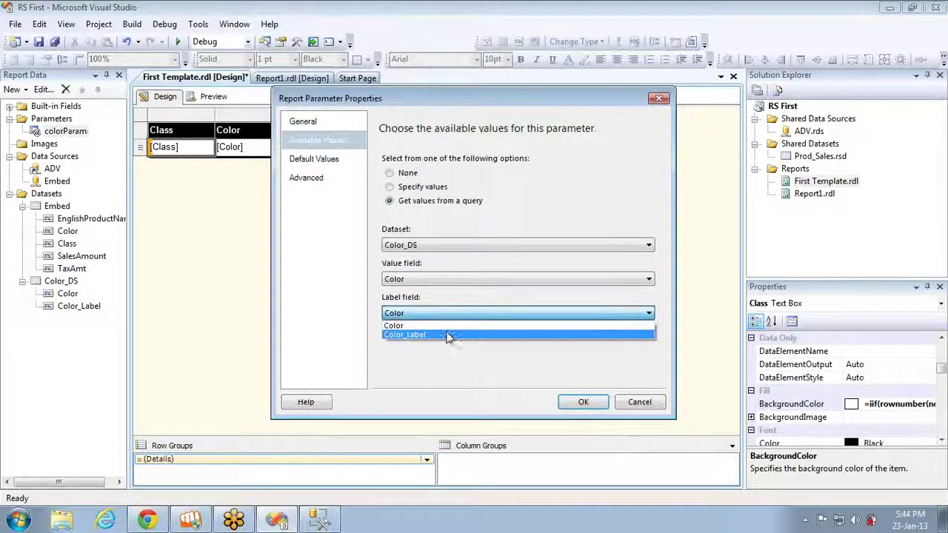
left_click(453, 333)
left_click(583, 401)
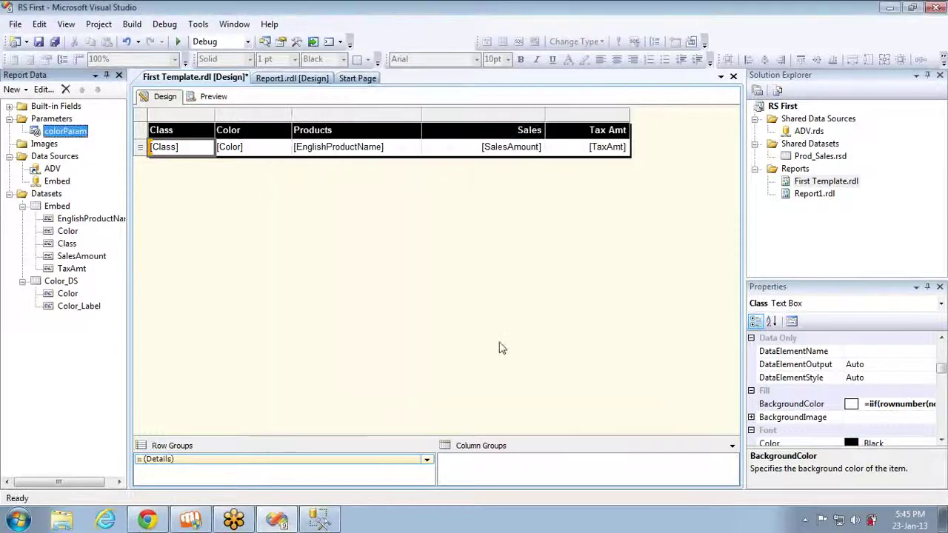
Step: Preview the First Template report and run it for Multi Color
left_click(213, 97)
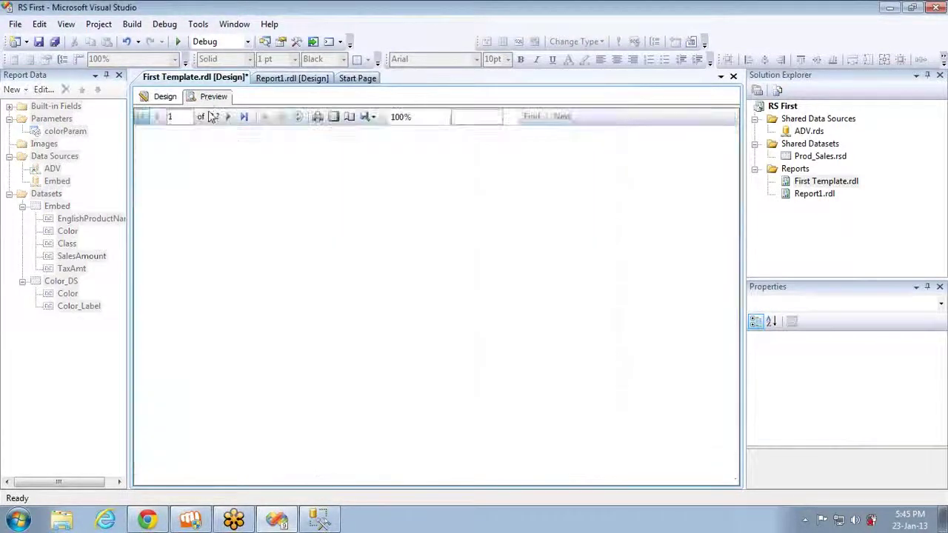
left_click(212, 122)
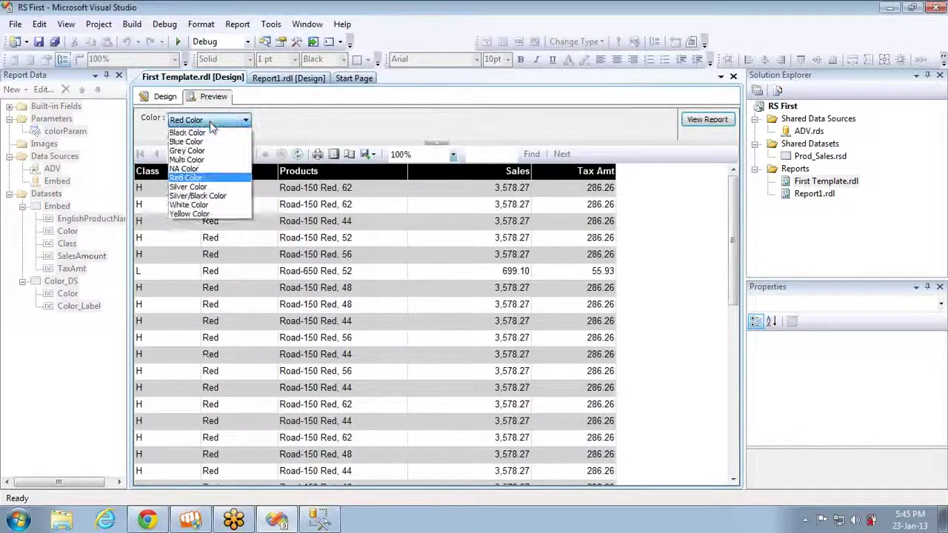
left_click(206, 161)
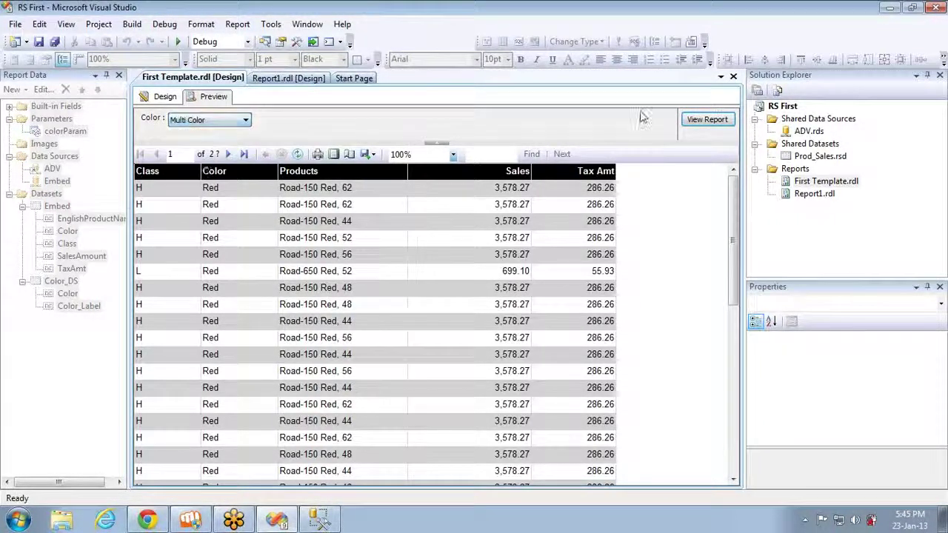
left_click(705, 120)
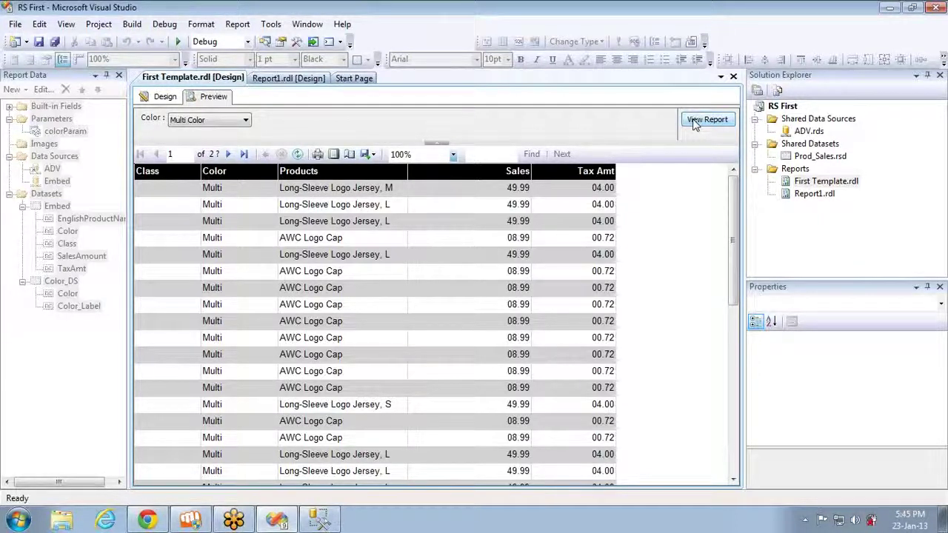
Step: Return to the design and allow multiple values for colorParam, leaving blank and null values disallowed
left_click(164, 98)
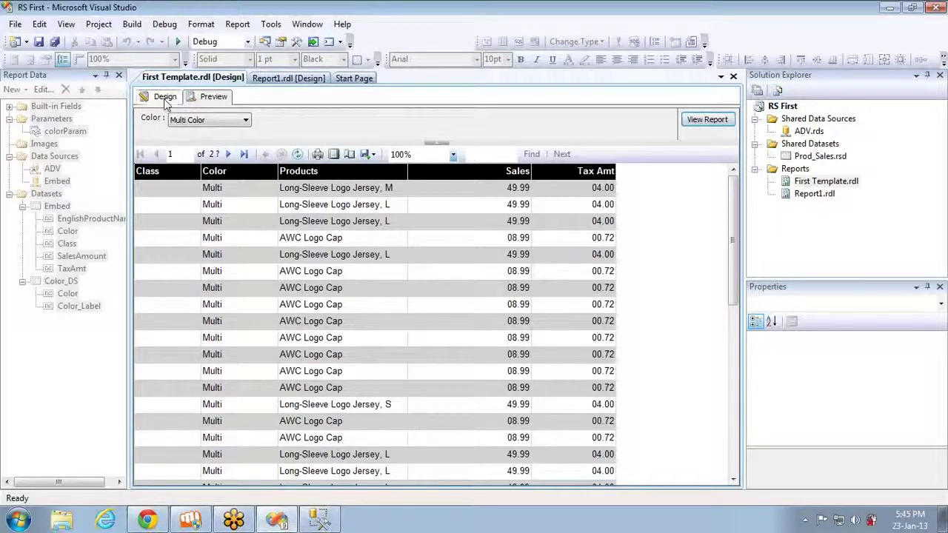
double_click(65, 131)
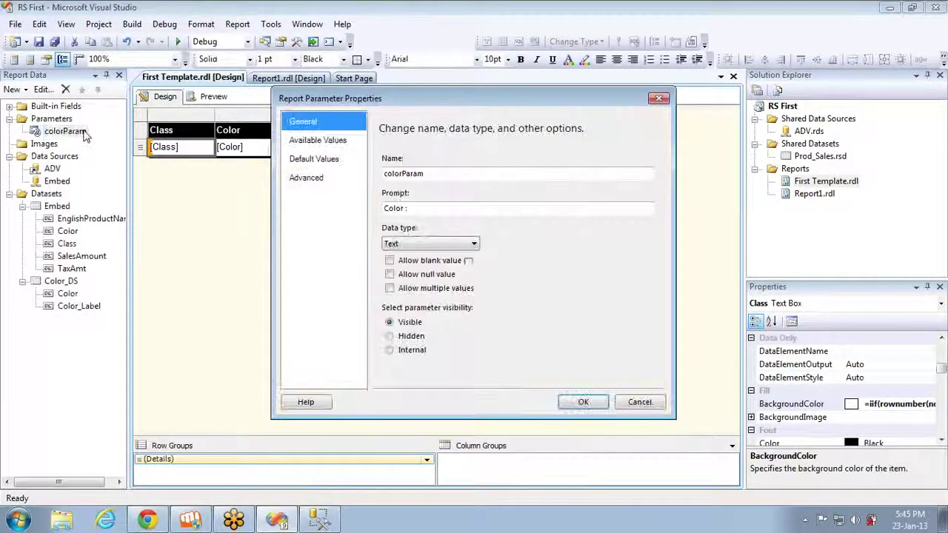
left_click(394, 264)
left_click(390, 262)
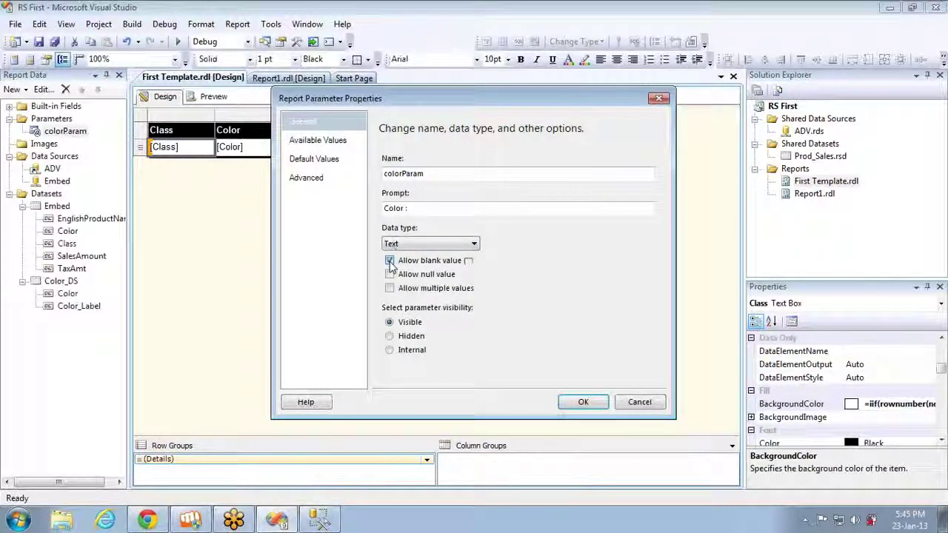
left_click(390, 262)
left_click(390, 274)
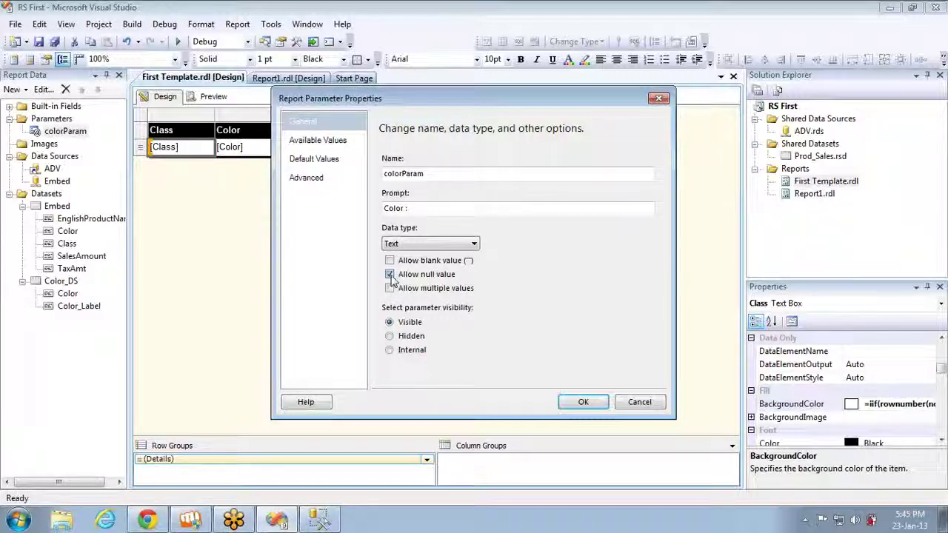
left_click(392, 276)
left_click(391, 289)
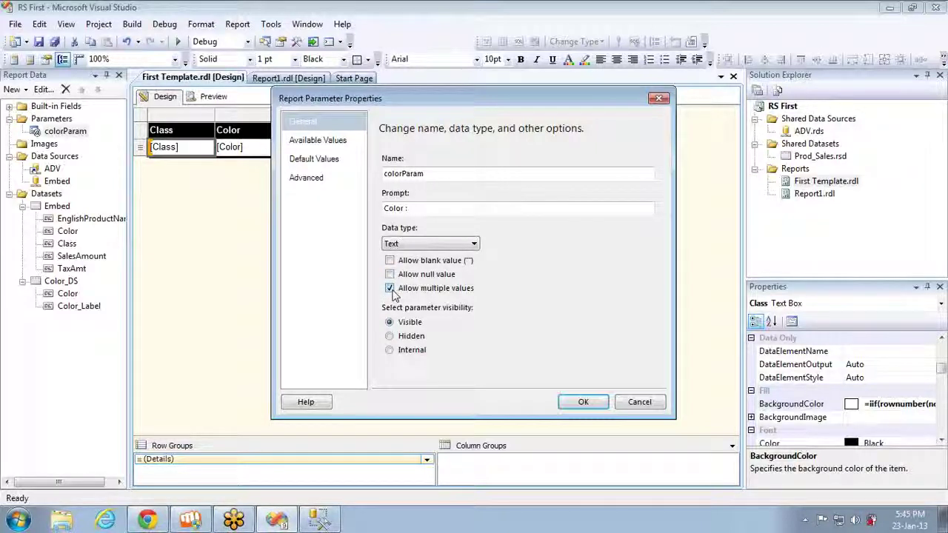
left_click(582, 402)
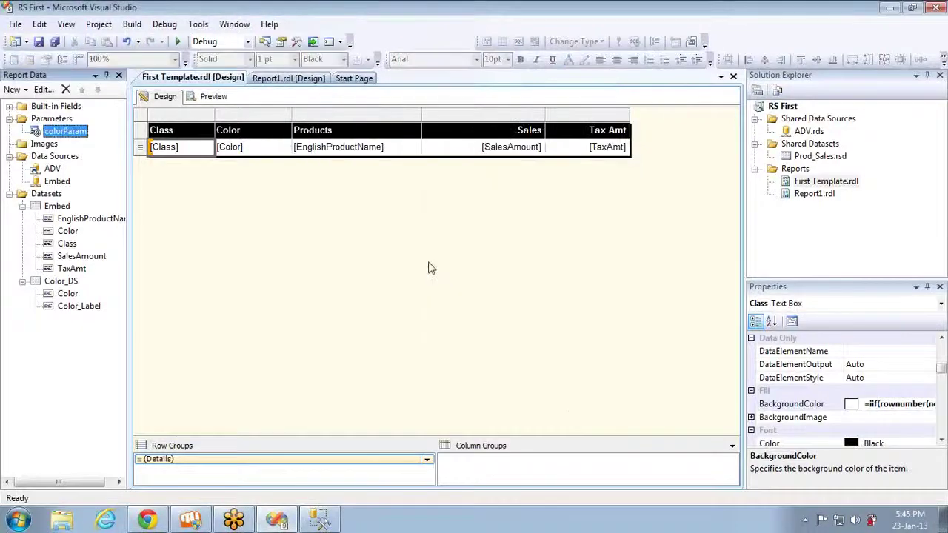
Step: Preview the report, add Black Color and Blue Color to the Red Color selection and run it
left_click(213, 97)
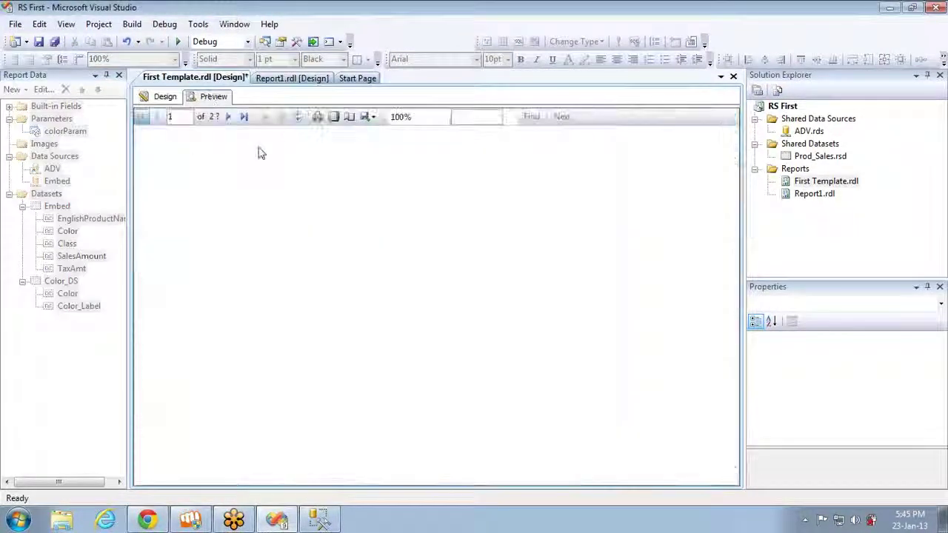
left_click(209, 121)
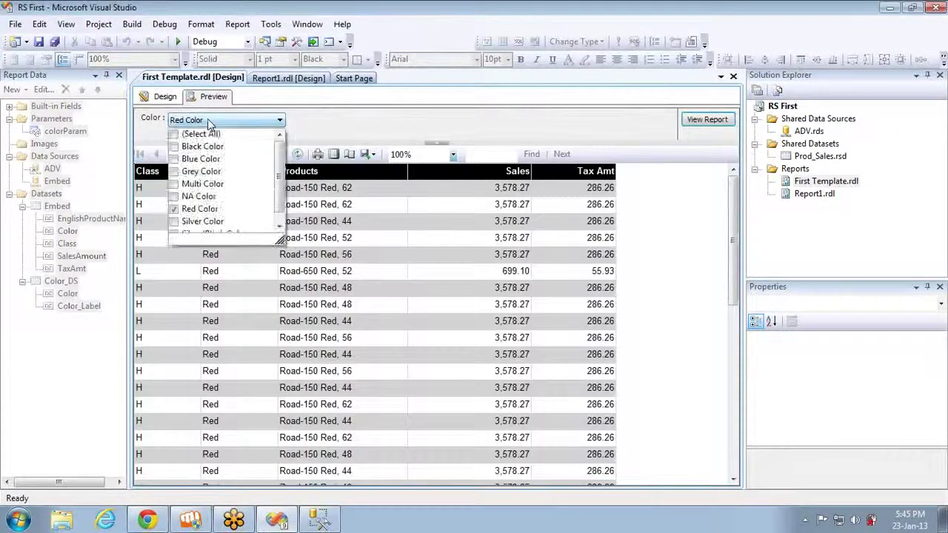
left_click(175, 147)
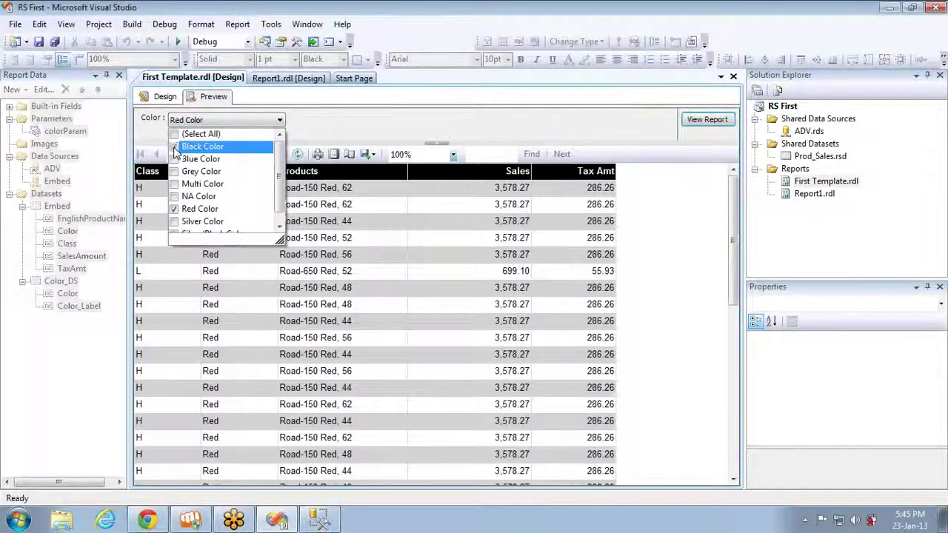
left_click(174, 159)
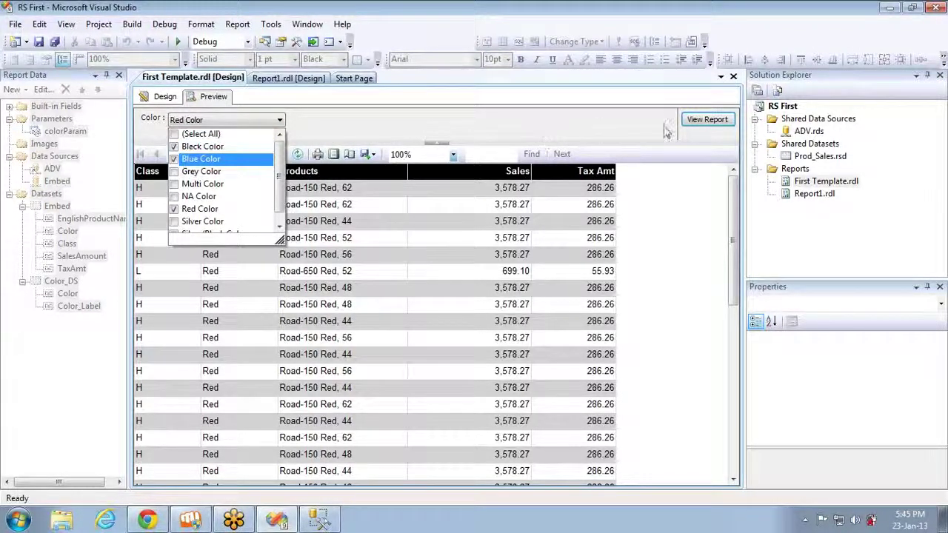
left_click(696, 122)
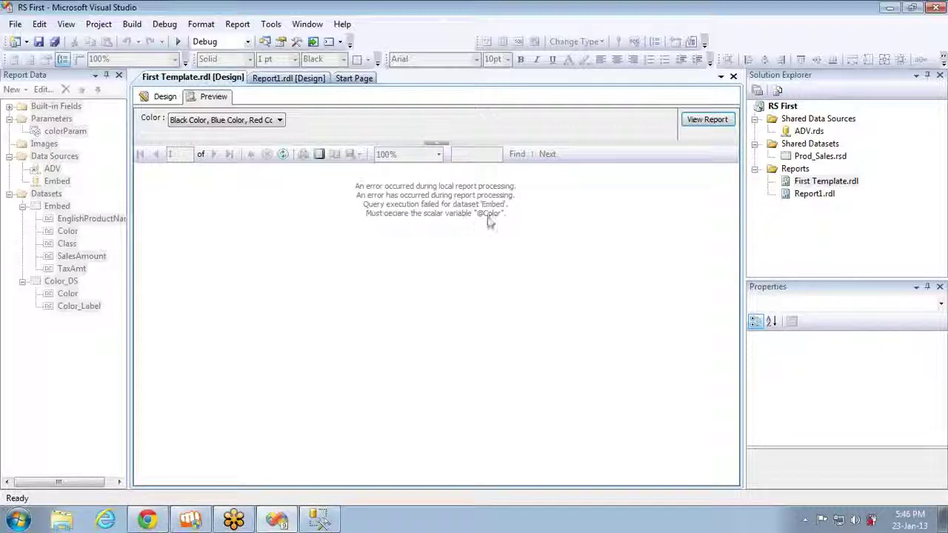
Step: Return to the design and copy the Embed dataset's query into the SQL Server Management Studio query window, replacing the existing statement
left_click(156, 98)
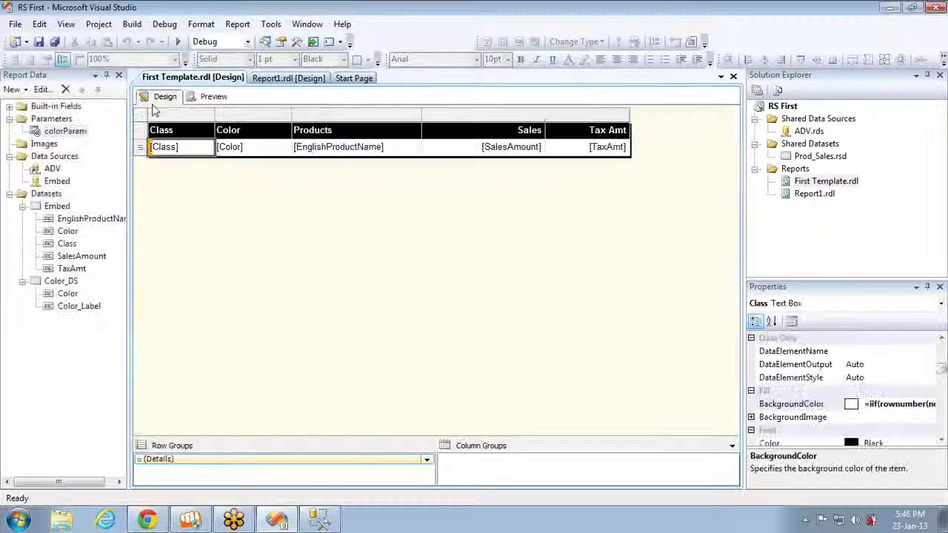
left_click(57, 206)
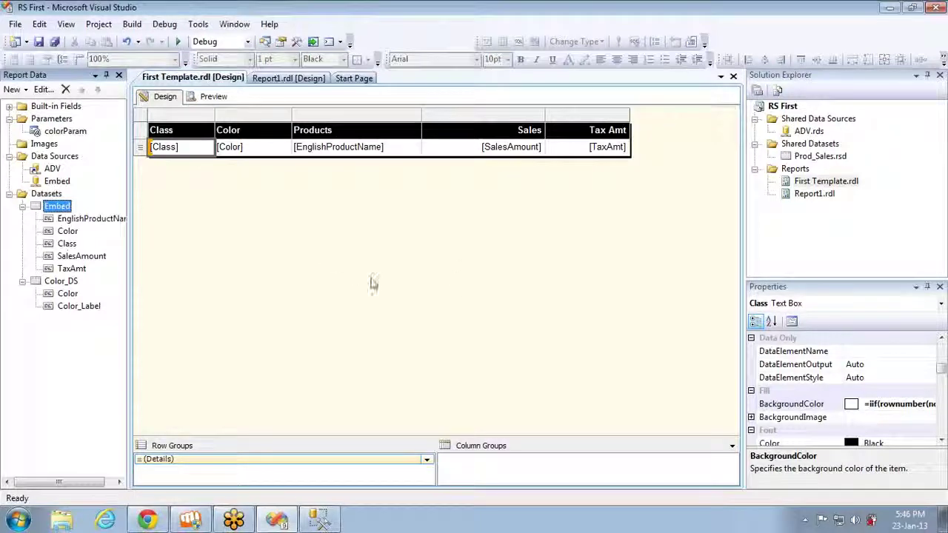
double_click(58, 208)
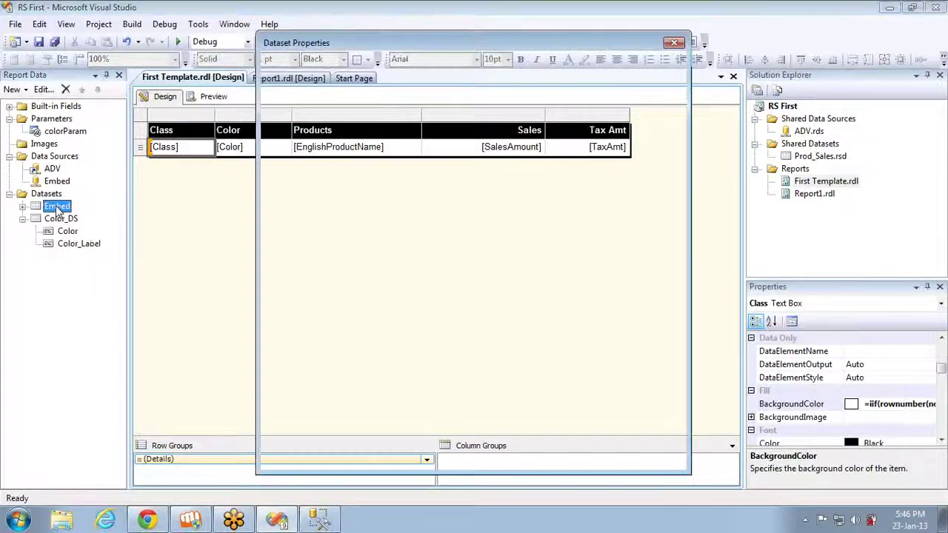
left_click(421, 322)
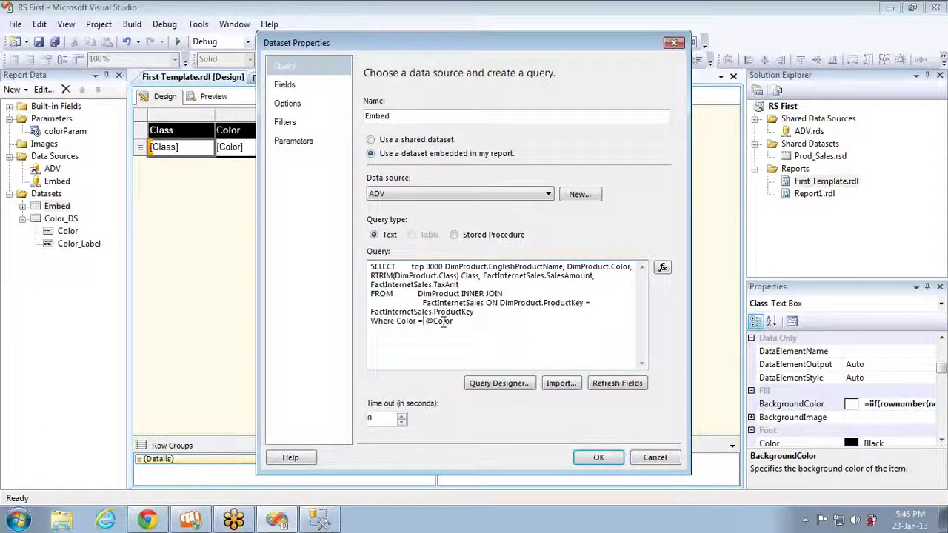
key("ctrl+a")
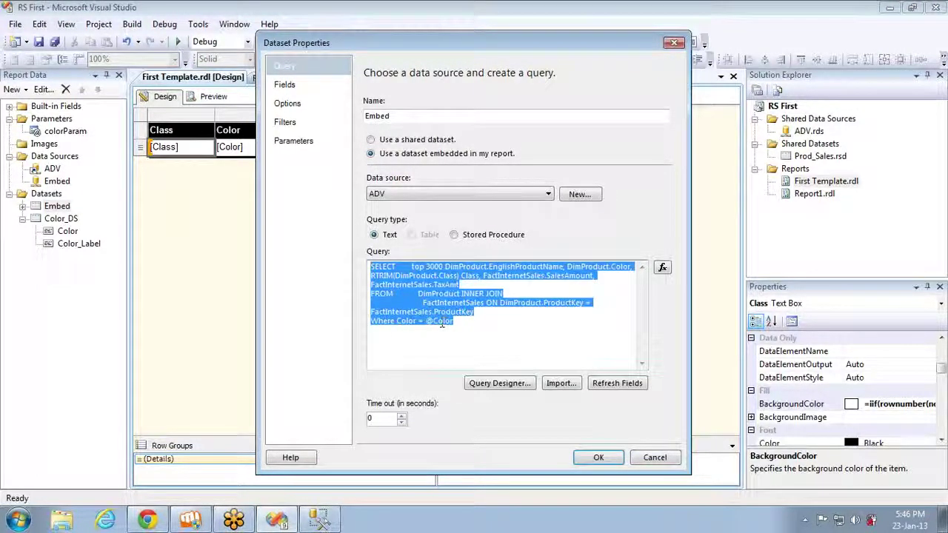
left_click(319, 521)
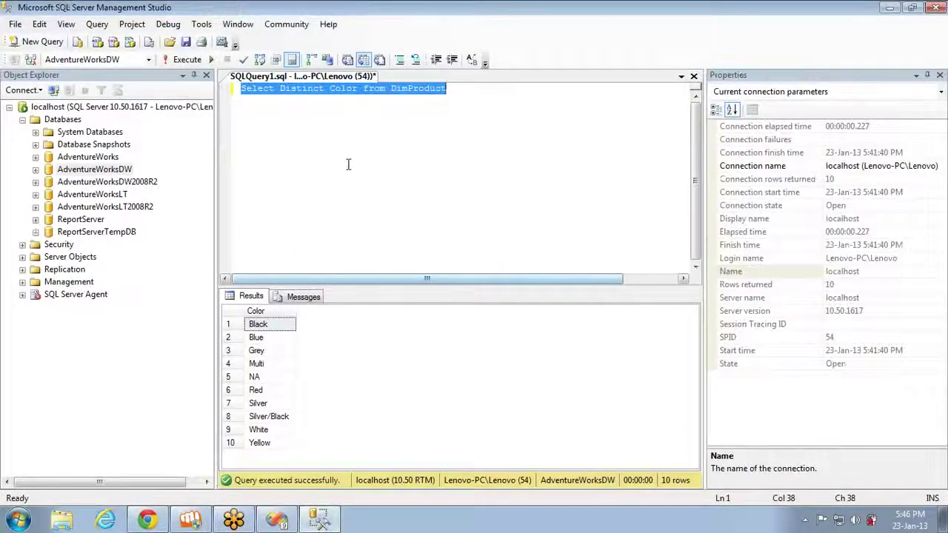
key("ctrl+v")
key("shift+Left")
key("shift+Left")
key("shift+Left")
key("shift+Left")
key("shift+Left")
key("shift+Left")
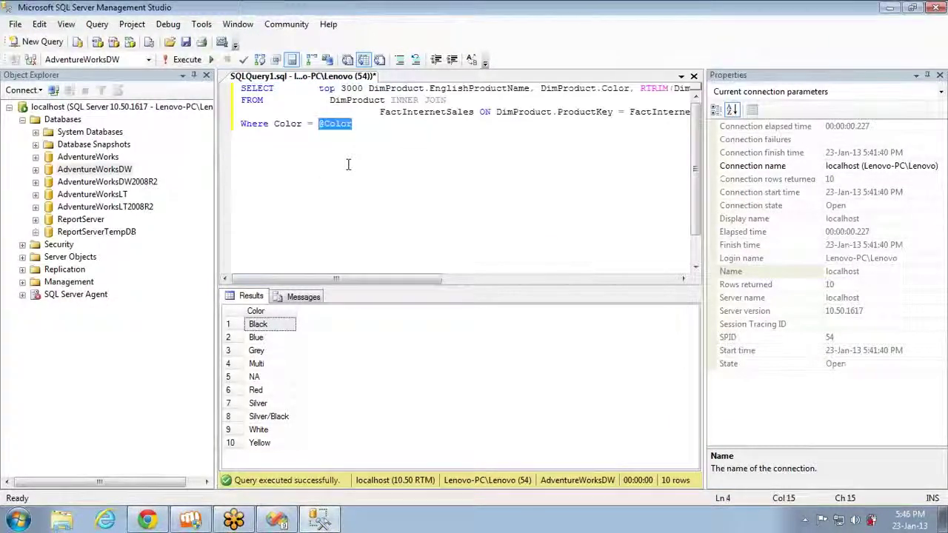
type("'Red")
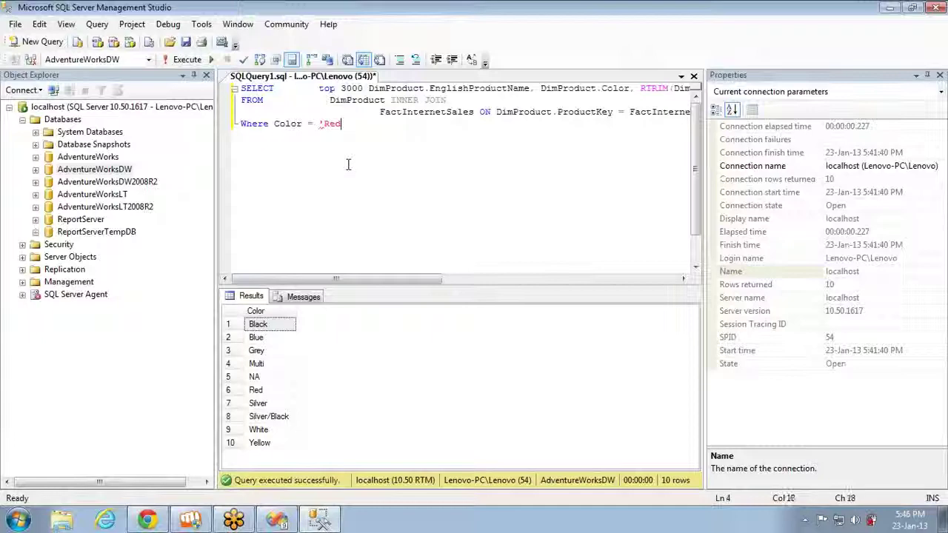
type("'")
key("F5")
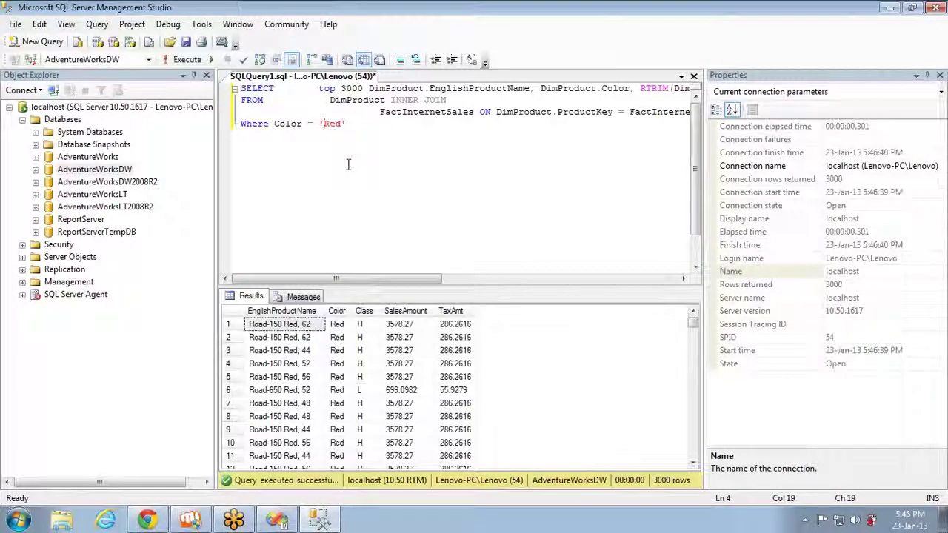
Step: Change the color in the Where clause to 'Black' and execute the query
key("ctrl+shift+Left")
type("Black")
key("F5")
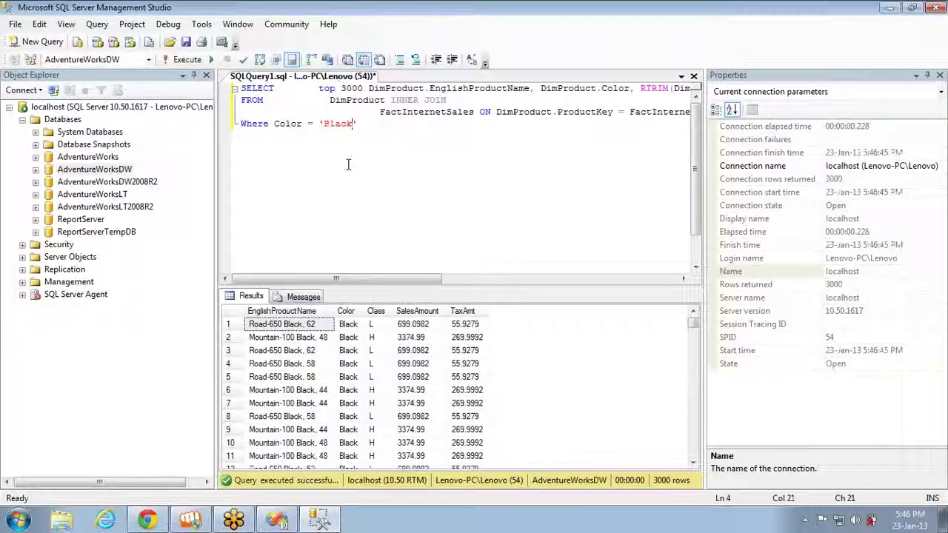
Step: Try to list 'Blue' and 'Yellow' with 'Black' behind the equals sign of the Where clause and execute the query
key("End")
type(",")
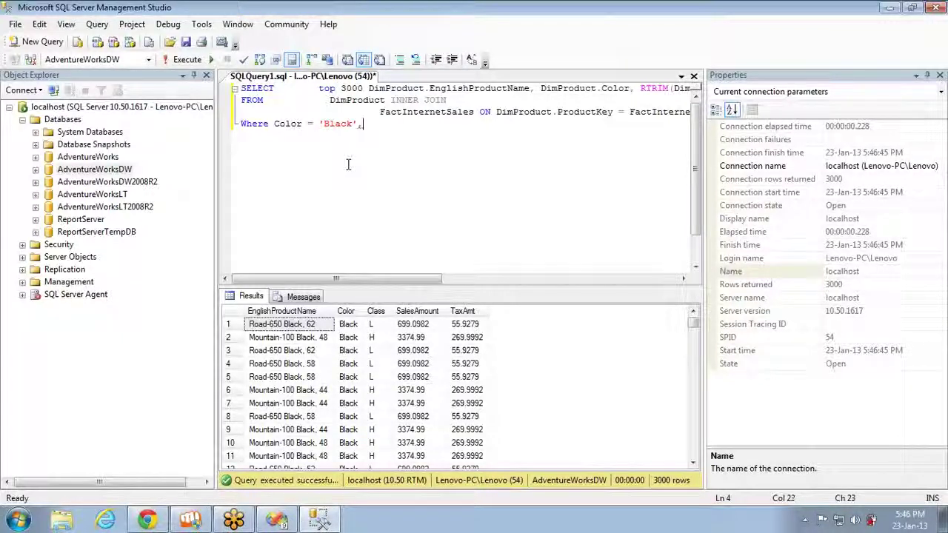
type("'Blue',")
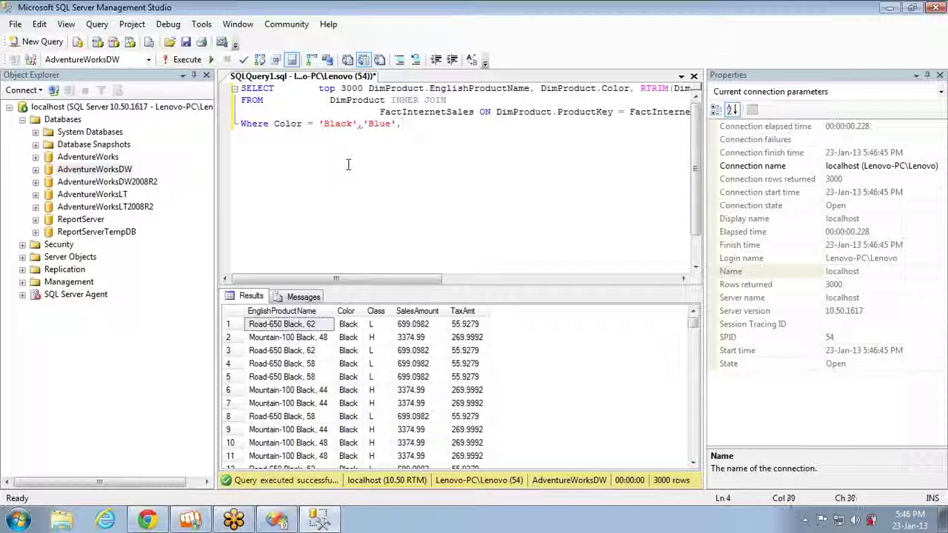
type("'Yellow")
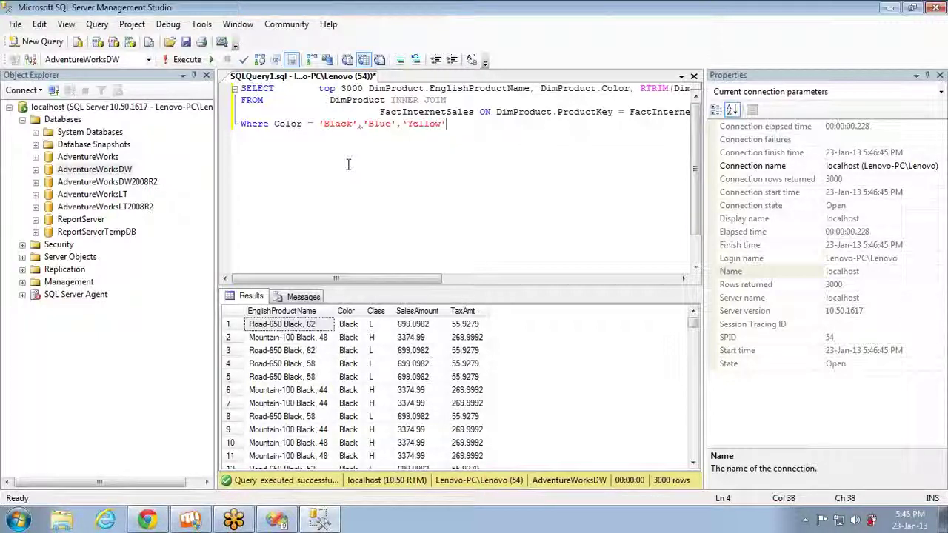
key("F5")
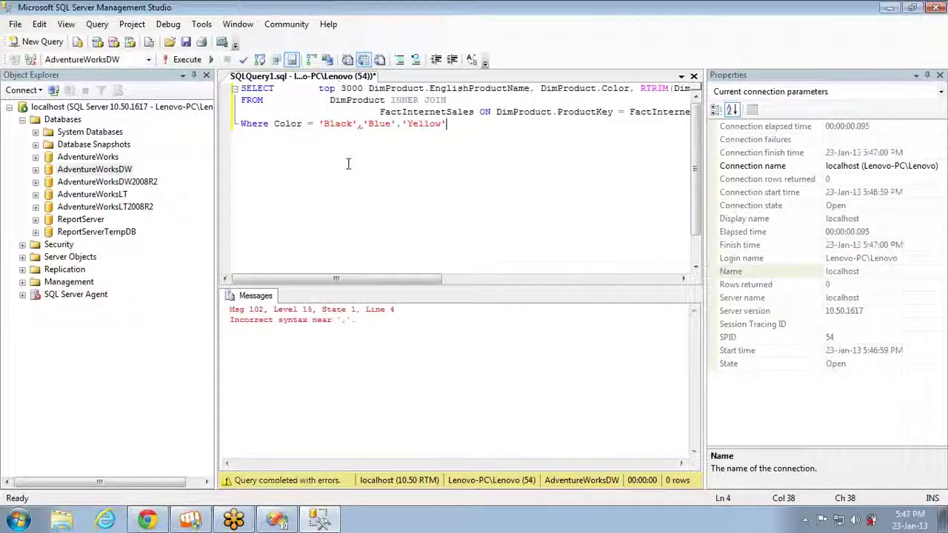
Step: Enclose the three colors in parentheses, replace the equals operator with in, and execute the query
left_click(321, 124)
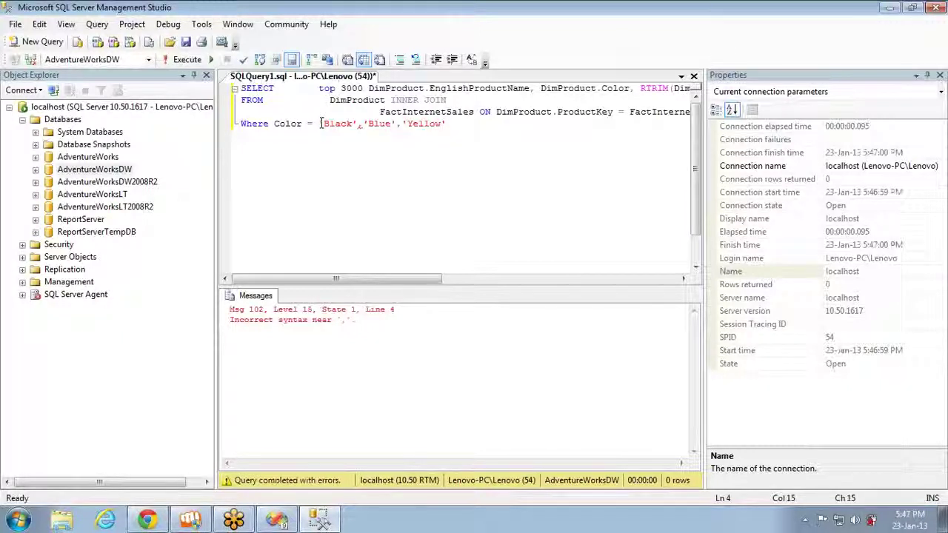
type("(")
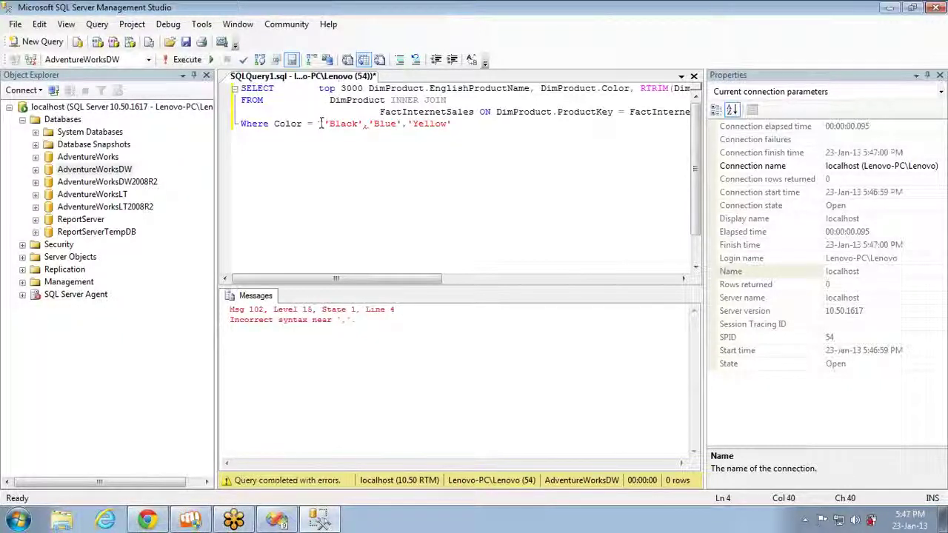
type(")")
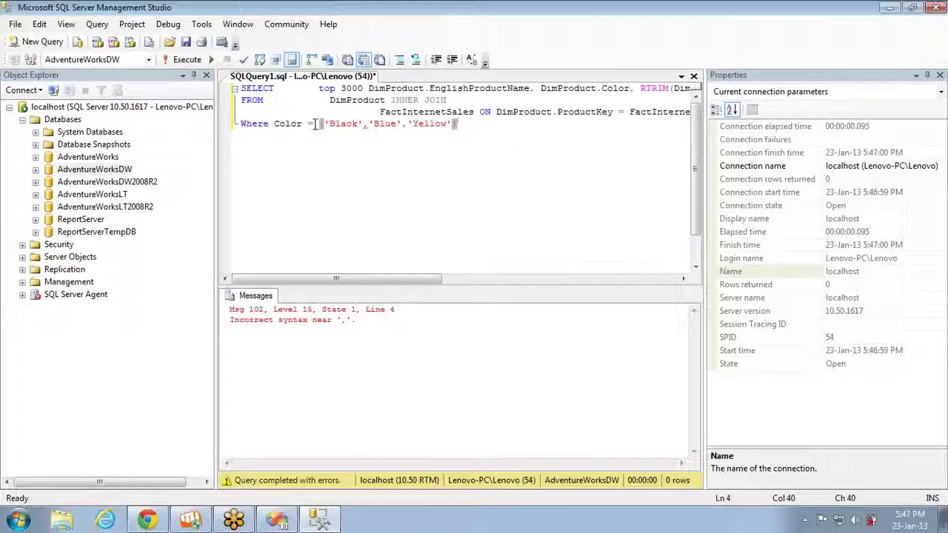
left_click(314, 123)
key("BackSpace")
type("in")
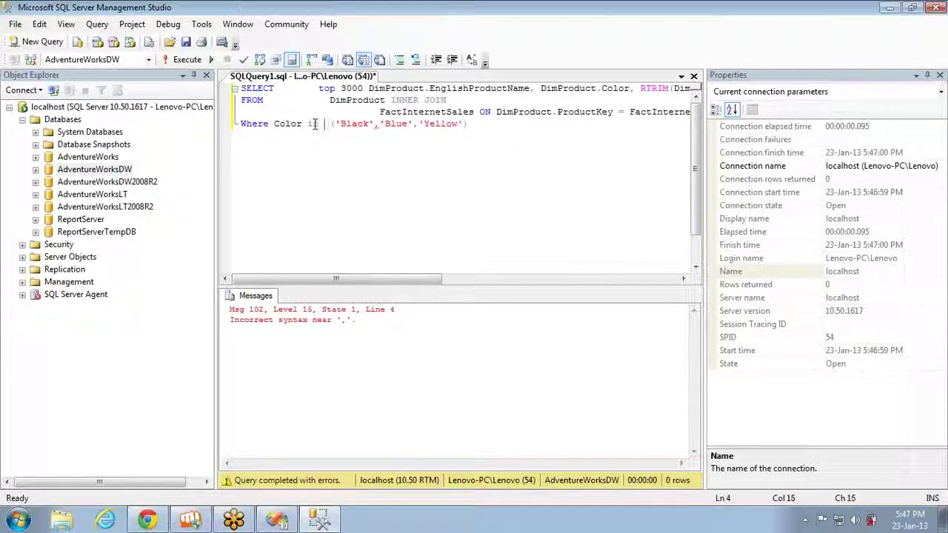
key("F5")
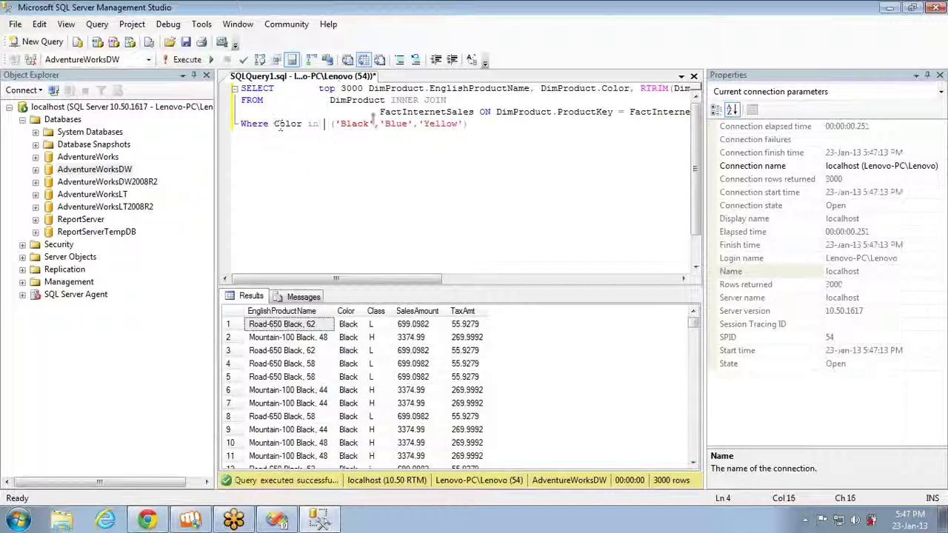
key("alt+Tab")
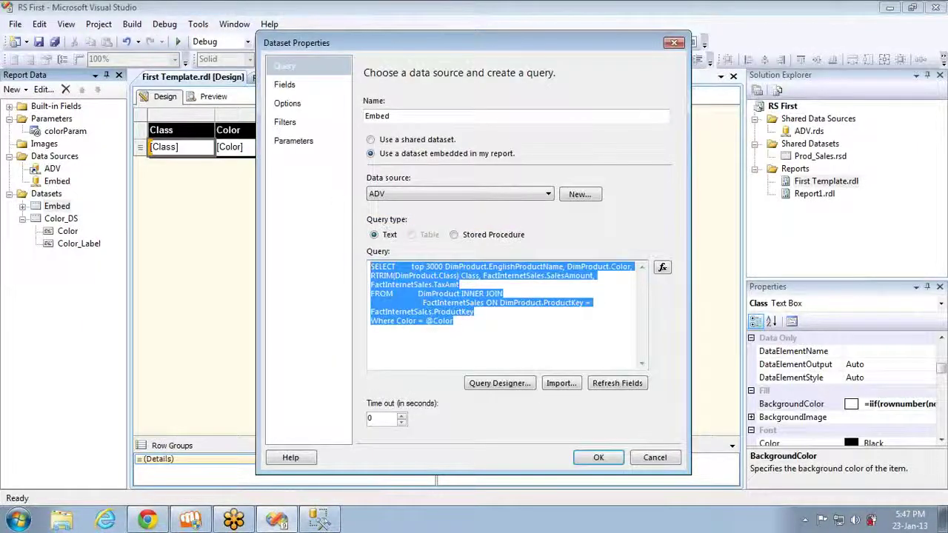
left_click(422, 321)
key("BackSpace")
type("in")
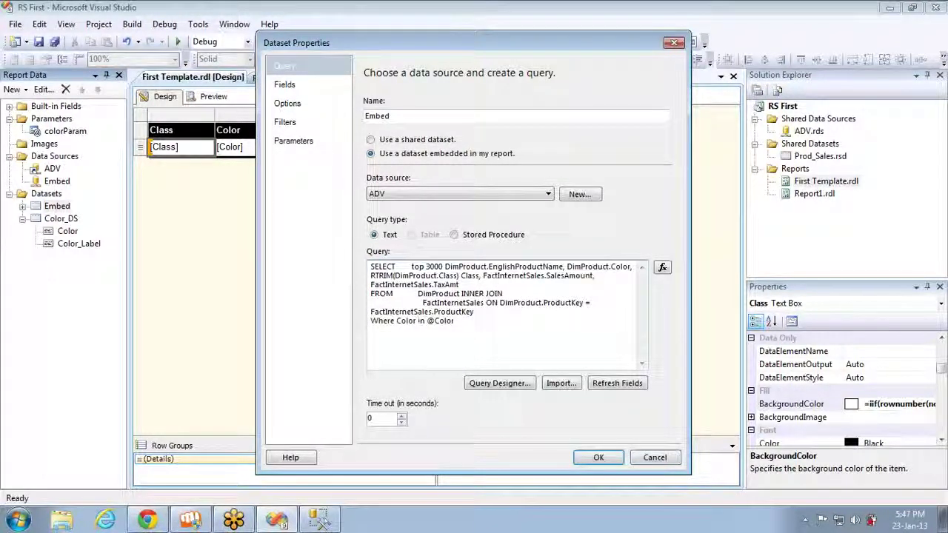
type(" (")
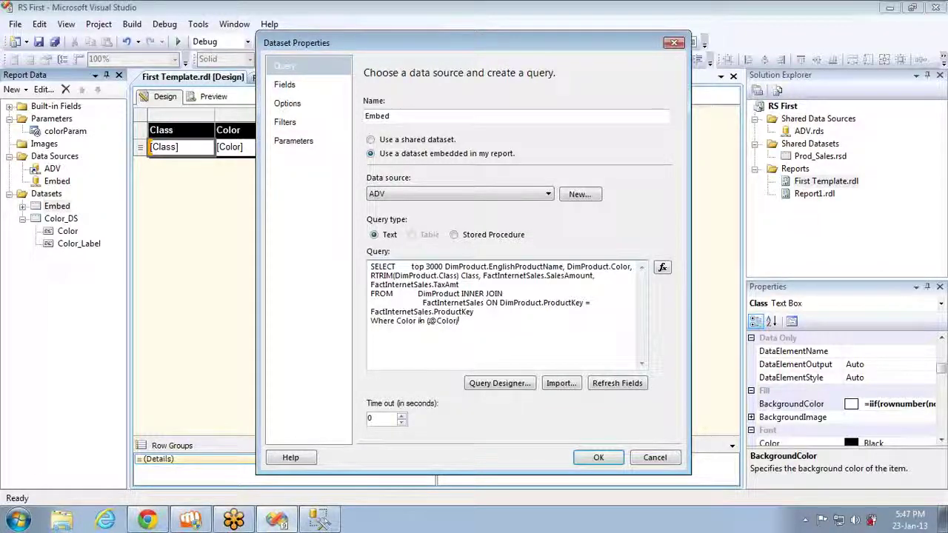
Step: In SQL Server Management Studio, reduce the in list to only 'Black' and execute the query
key("alt+Tab")
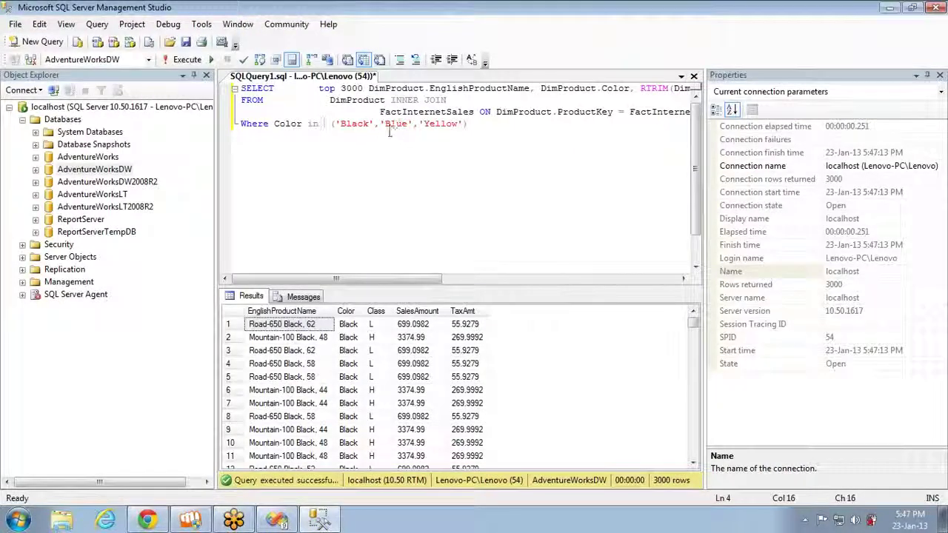
key("Delete")
key("Right")
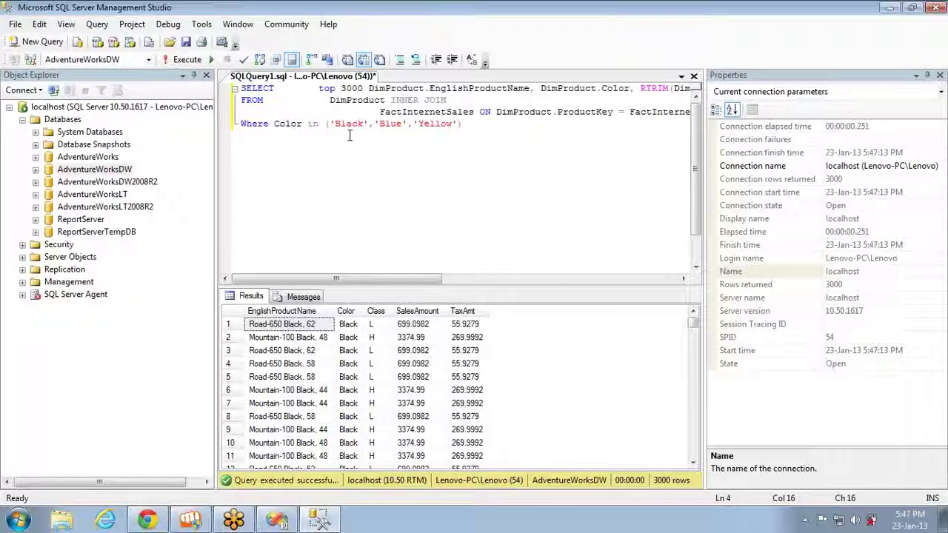
key("ctrl+Right")
key("ctrl+Right")
key("ctrl+shift+Right")
key("ctrl+shift+Right")
key("ctrl+shift+Right")
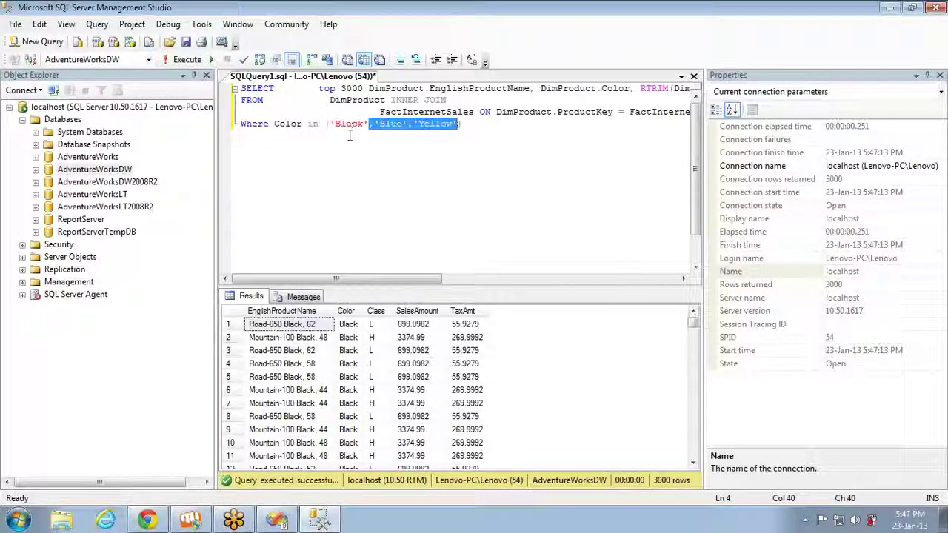
key("Delete")
key("F5")
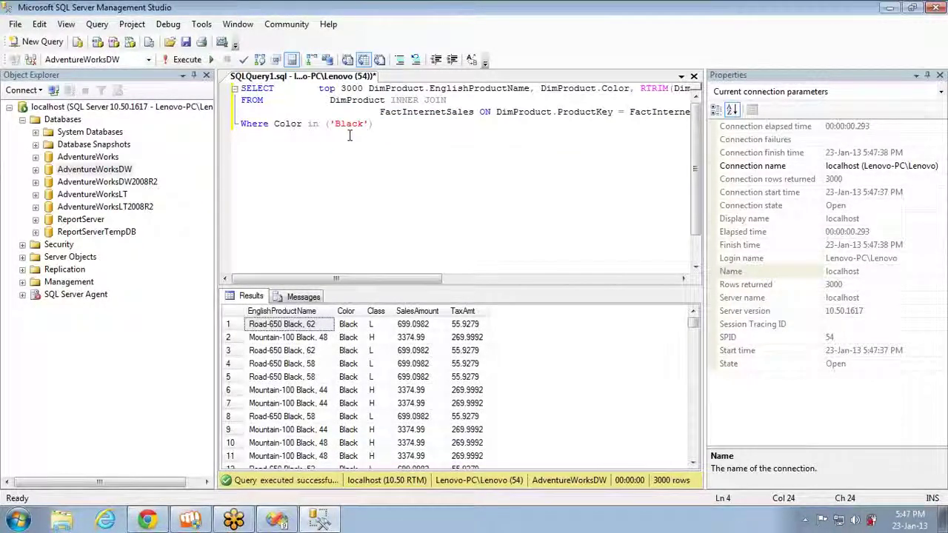
Step: Return to Visual Studio, apply the Embed dataset's query change and preview the First Template report
key("alt+Tab")
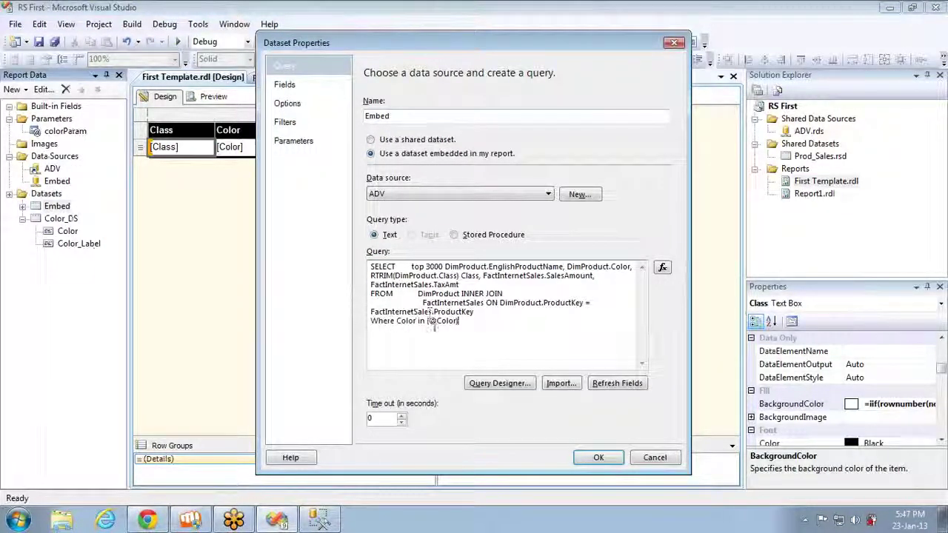
left_click(598, 460)
left_click(214, 97)
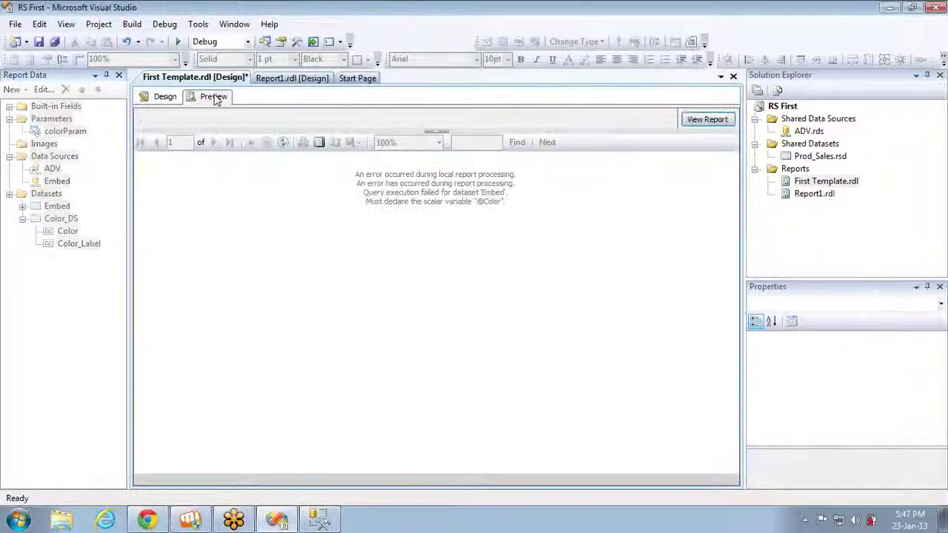
Step: Add Black Color and Blue Color to the Red Color selection and run the report
left_click(192, 128)
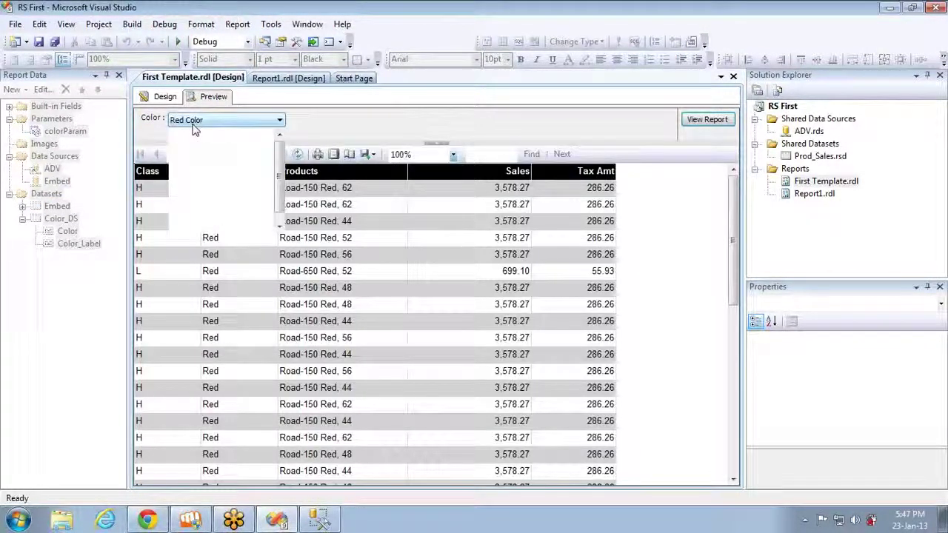
left_click(174, 147)
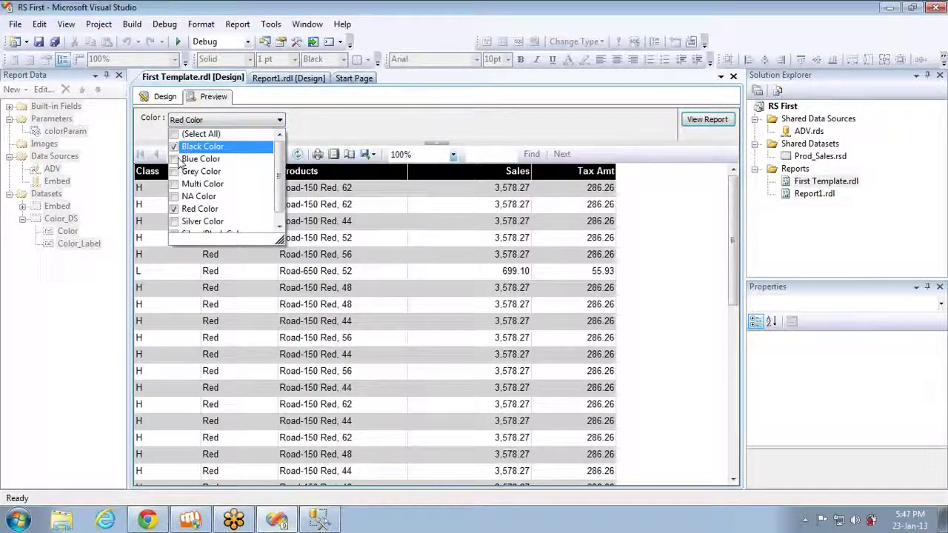
left_click(175, 159)
left_click(707, 120)
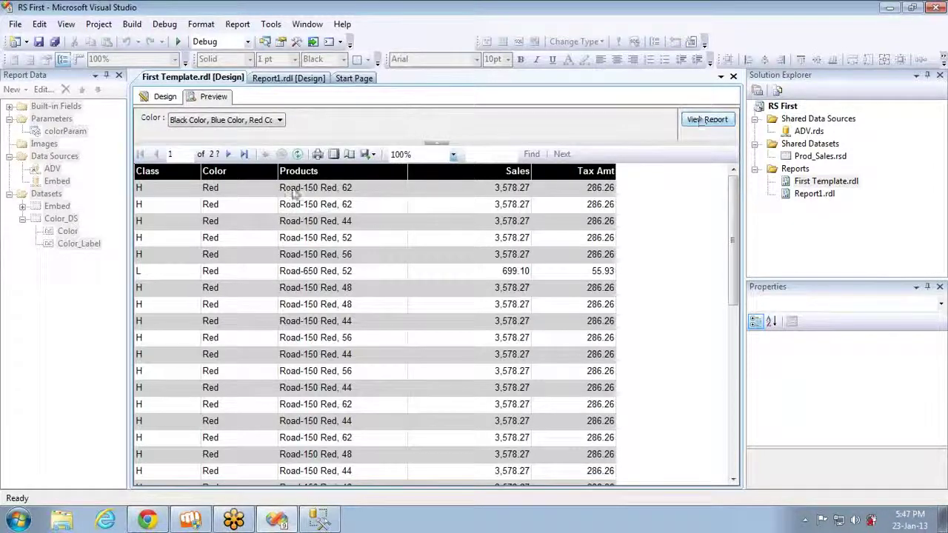
Step: Page through the report filtered by Black, Blue and Red Color to its last page and examine the Color column
left_click(228, 155)
left_click(229, 154)
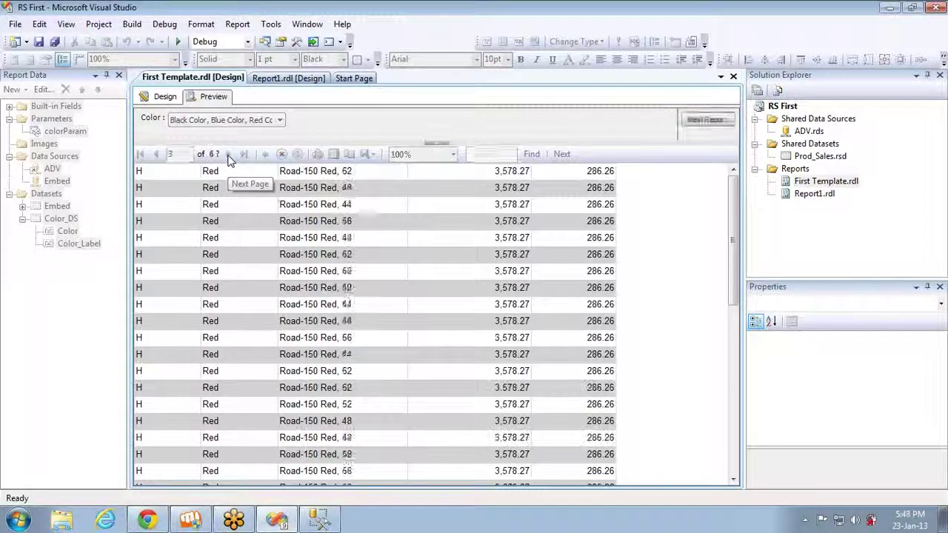
left_click(229, 154)
left_click(228, 154)
left_click(229, 154)
left_click(229, 154)
left_click(229, 155)
left_click(229, 154)
left_click(231, 154)
left_click(230, 154)
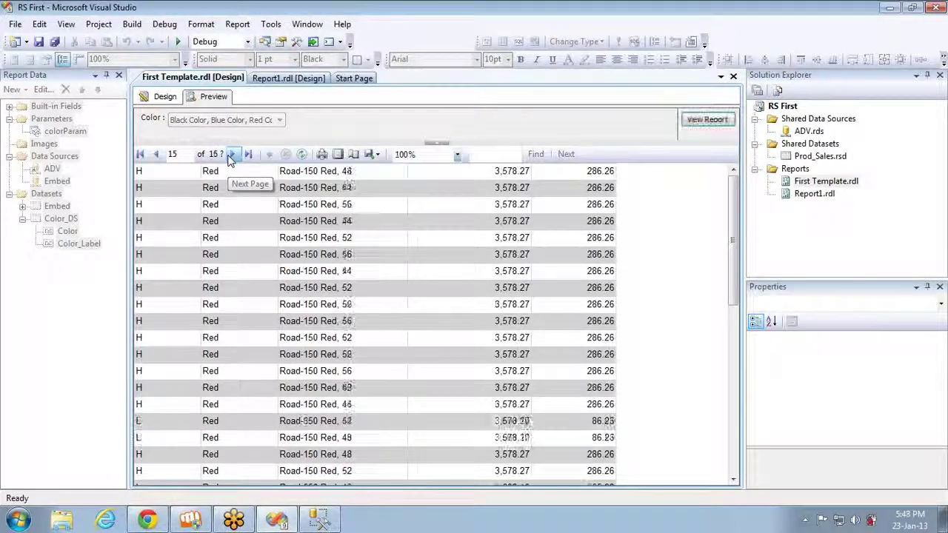
left_click(230, 154)
left_click(231, 154)
left_click(230, 154)
left_click(230, 154)
left_click(231, 155)
left_click(231, 154)
left_click(230, 154)
left_click(230, 154)
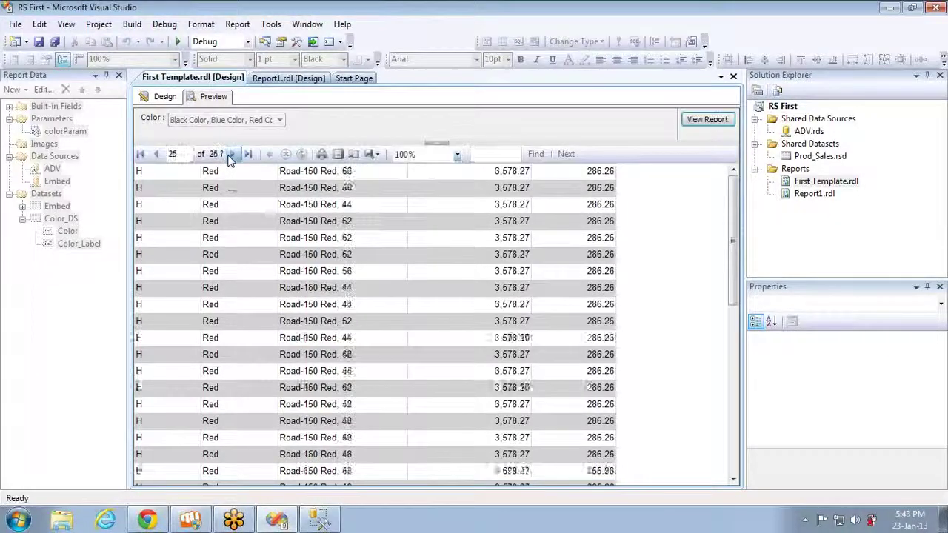
left_click(231, 154)
left_click(231, 154)
left_click(230, 154)
left_click(230, 154)
left_click(230, 154)
left_click(230, 154)
left_click(231, 154)
left_click(230, 154)
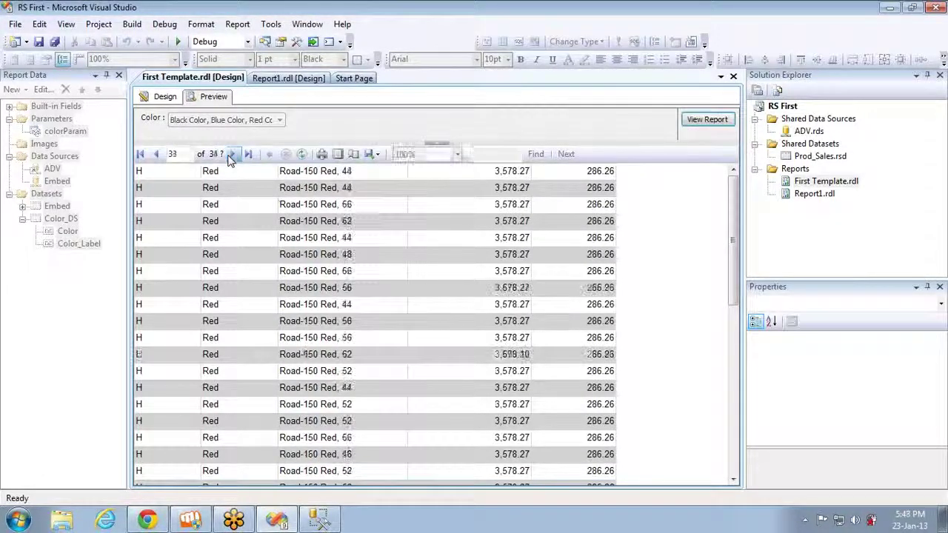
left_click(231, 154)
left_click(230, 154)
left_click(231, 154)
left_click(230, 154)
left_click(231, 154)
left_click(231, 154)
left_click(233, 154)
left_click(234, 155)
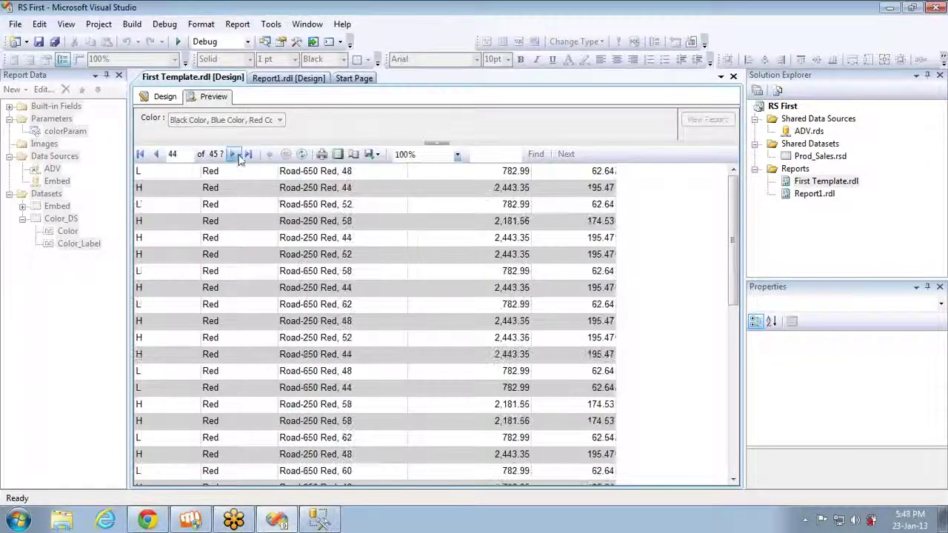
left_click(249, 155)
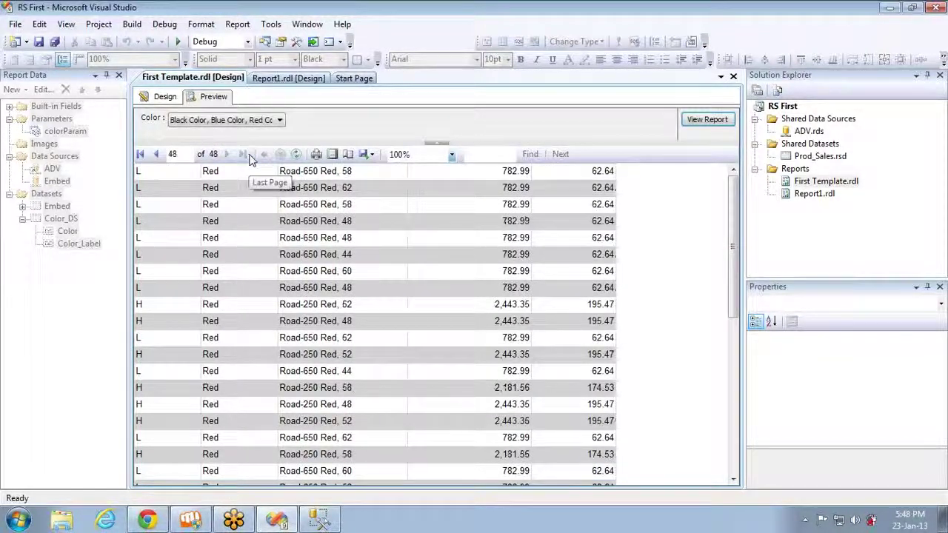
scroll(400, 311, "down", 1)
scroll(500, 317, "down", 8)
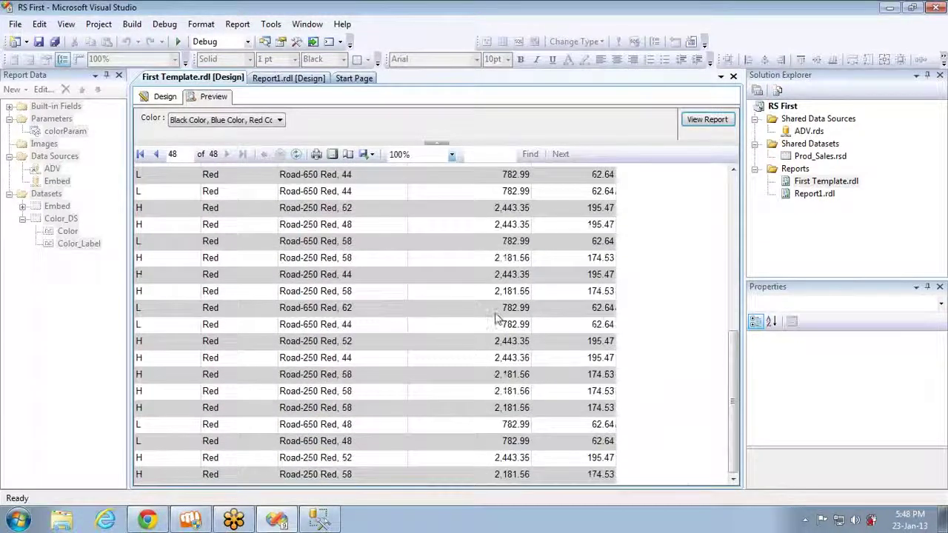
Step: Select all colors in the Color parameter and run the report
left_click(230, 120)
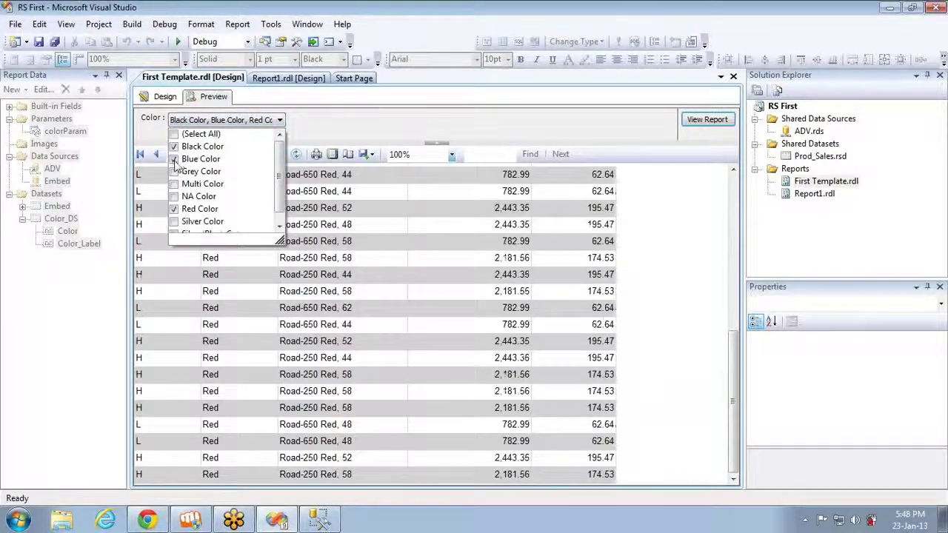
left_click(174, 134)
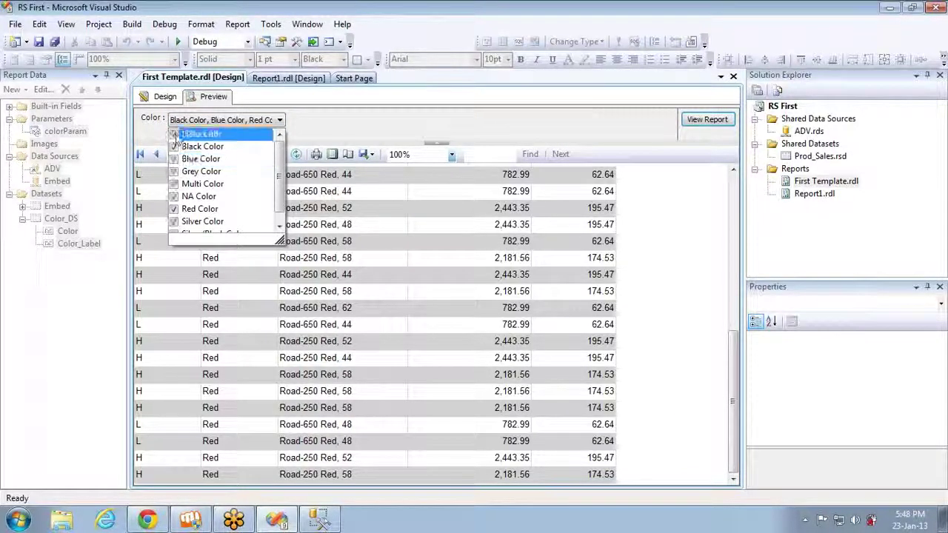
left_click(700, 120)
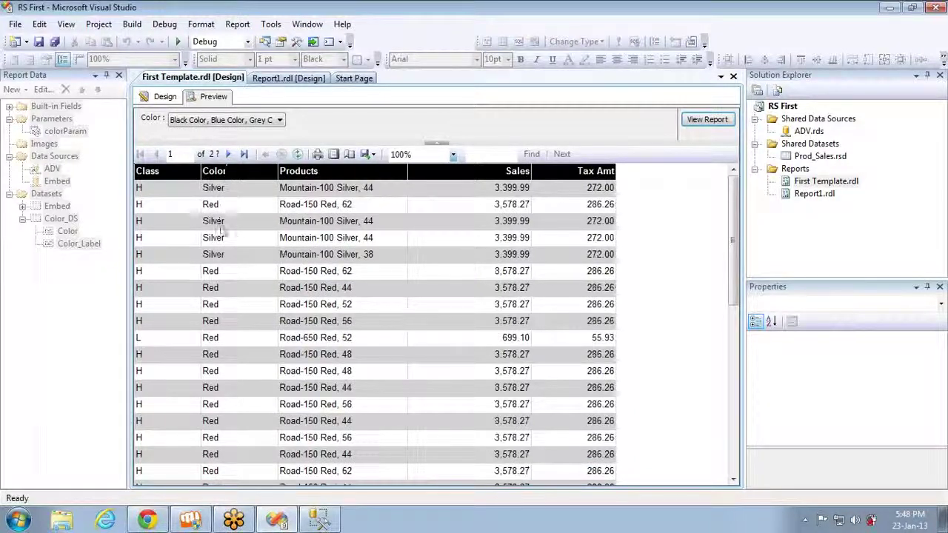
Step: Clear the all-colors selection, choose only Blue Color and run the report
left_click(218, 120)
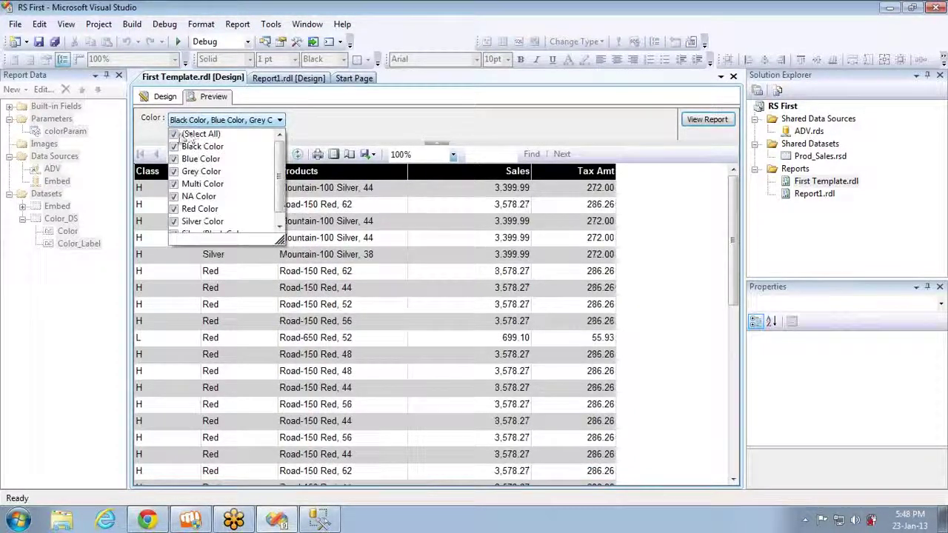
left_click(175, 134)
left_click(174, 160)
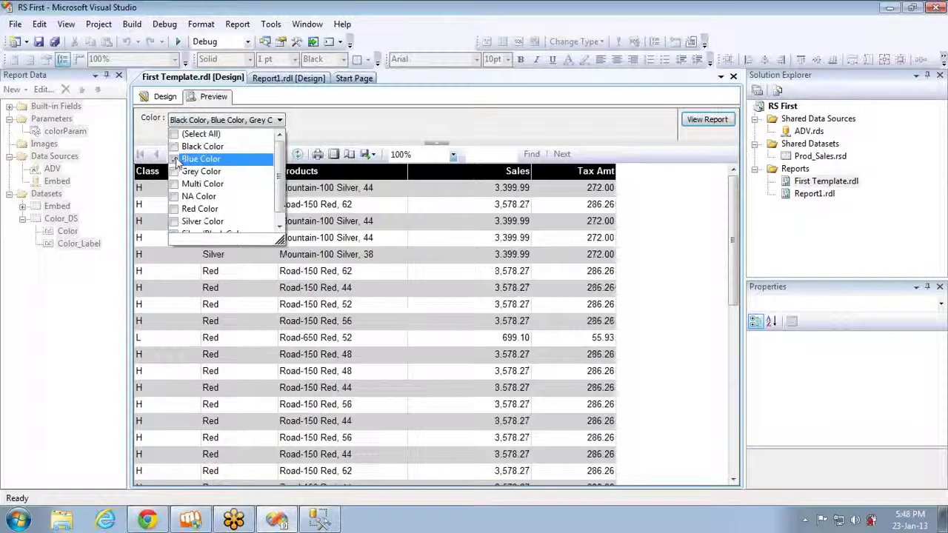
left_click(687, 124)
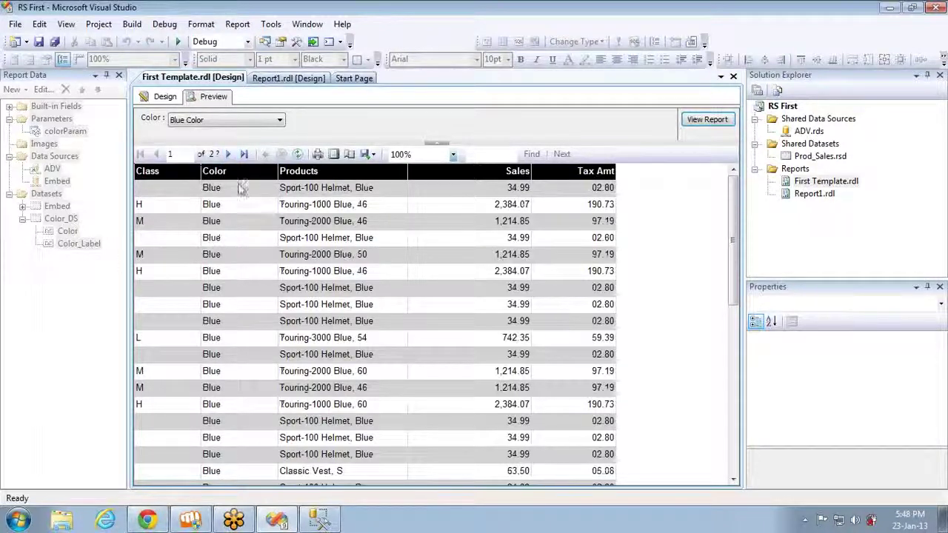
Step: Page forward through the Blue Color report and check the Color column on the following pages
left_click(230, 154)
left_click(231, 154)
left_click(230, 154)
left_click(230, 155)
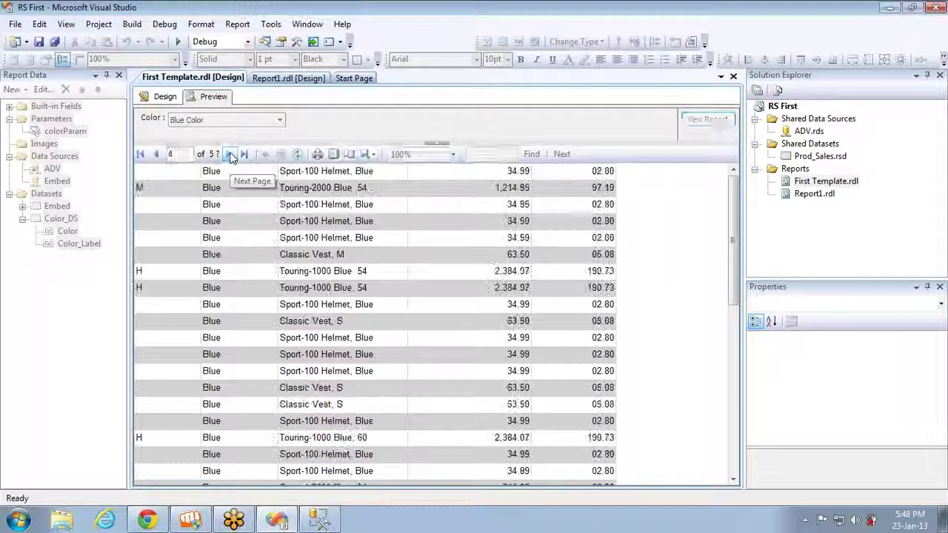
left_click(230, 154)
left_click(230, 154)
left_click(231, 154)
left_click(230, 154)
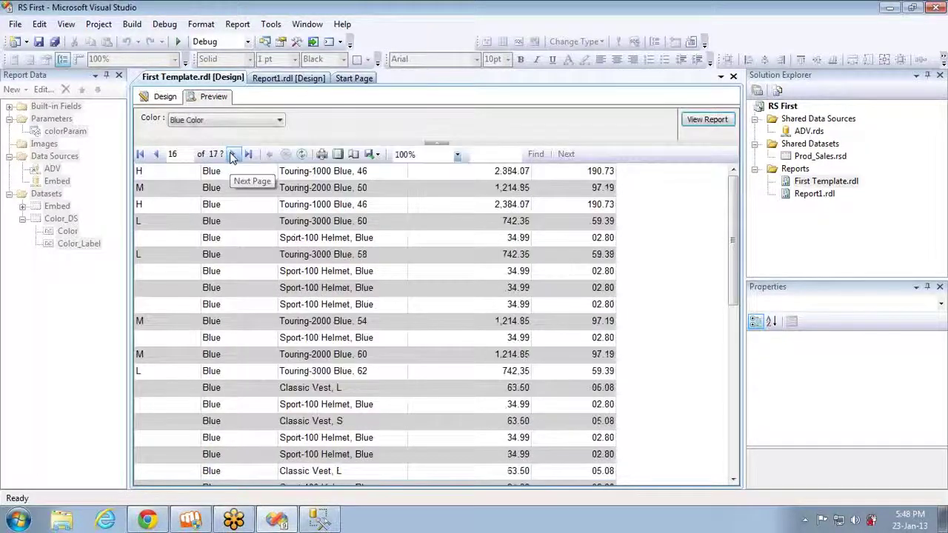